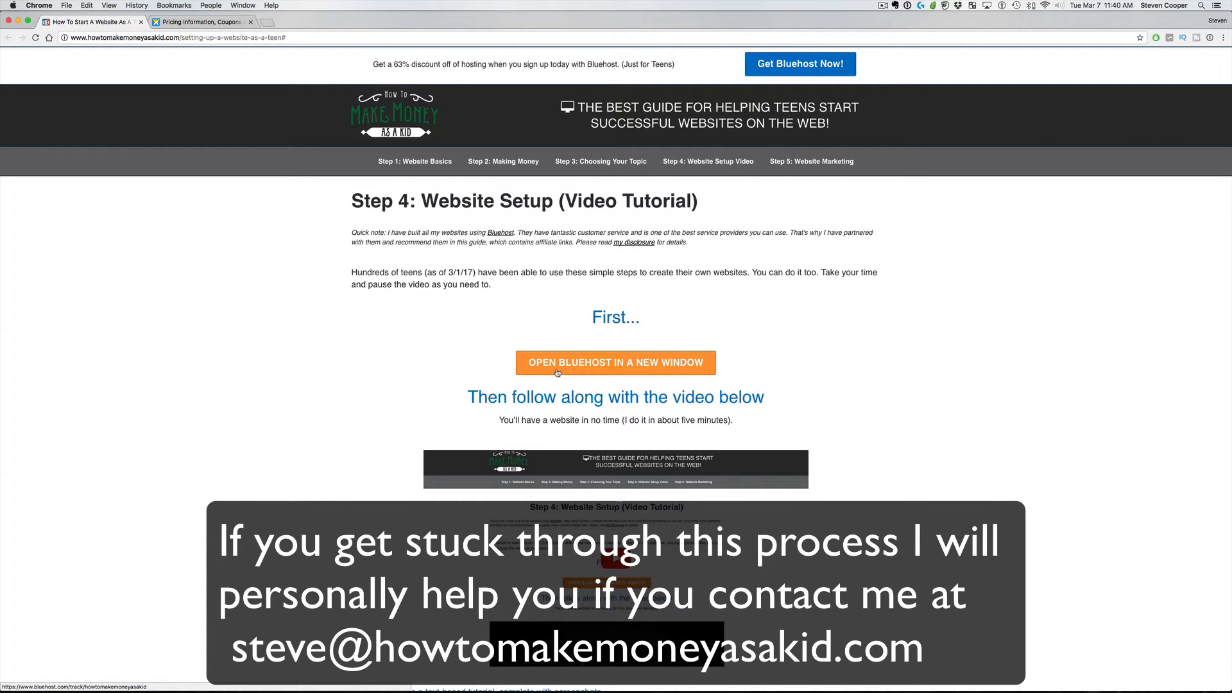
# Open the Bluehost offer from the website setup page and compare its price with the Wix premium plans
pyautogui.click(630, 364)
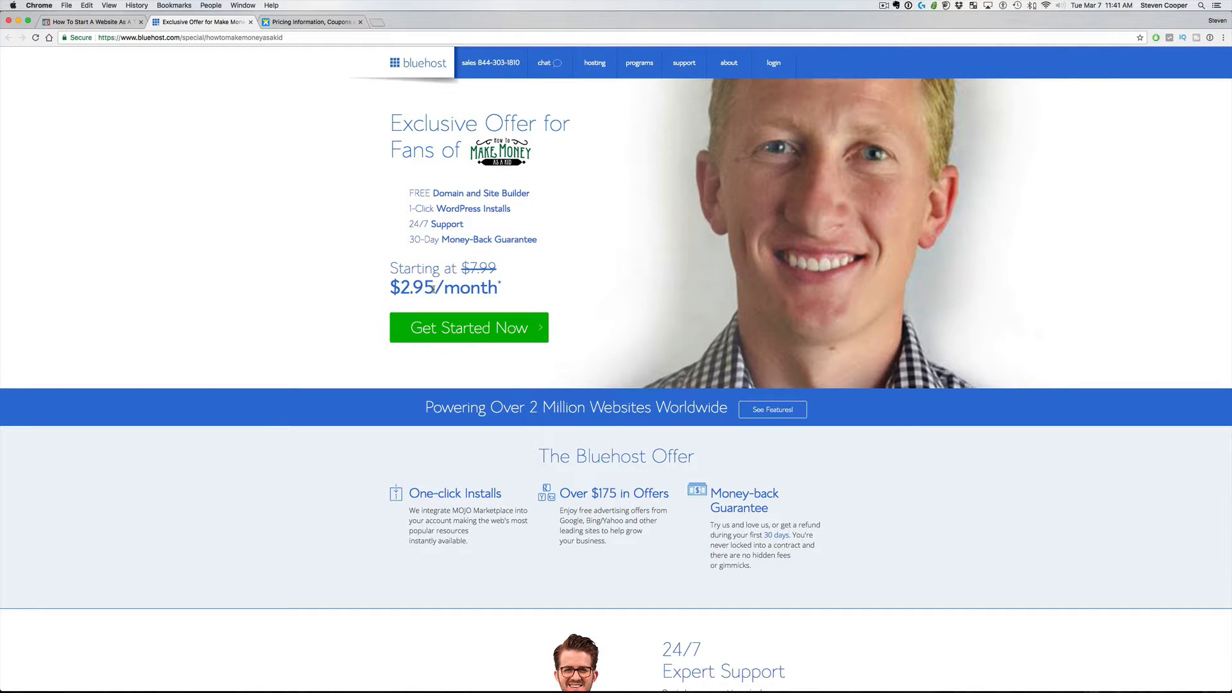
pyautogui.click(291, 23)
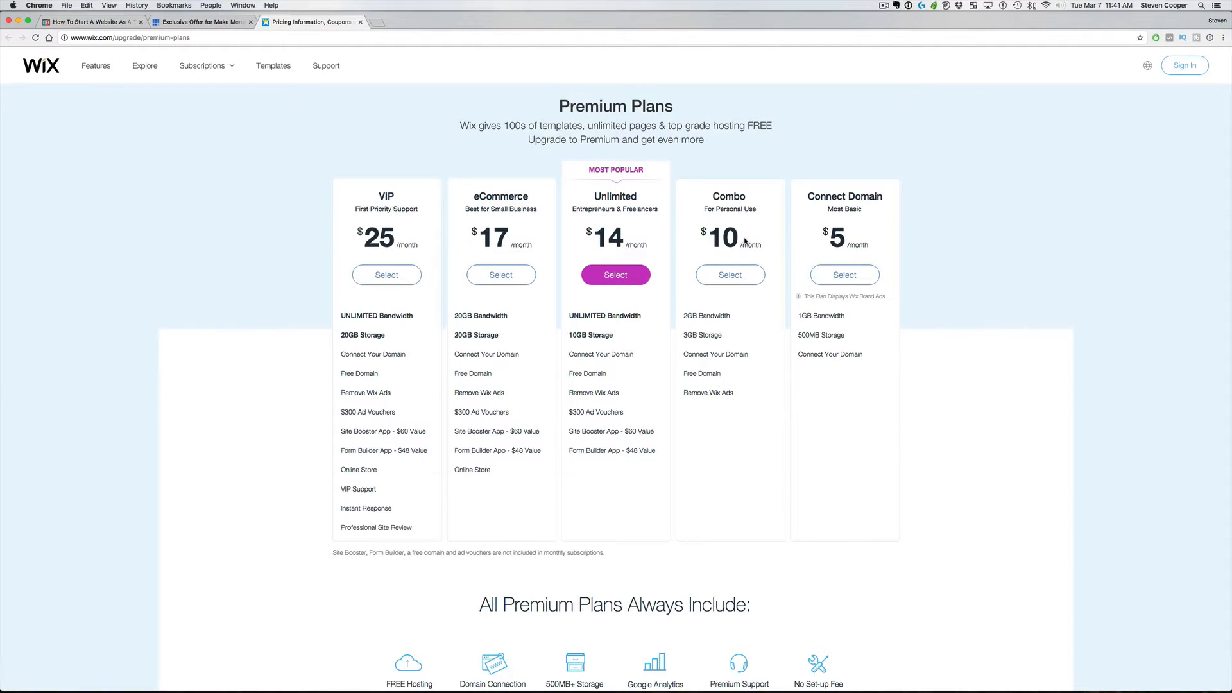
pyautogui.moveTo(726, 393)
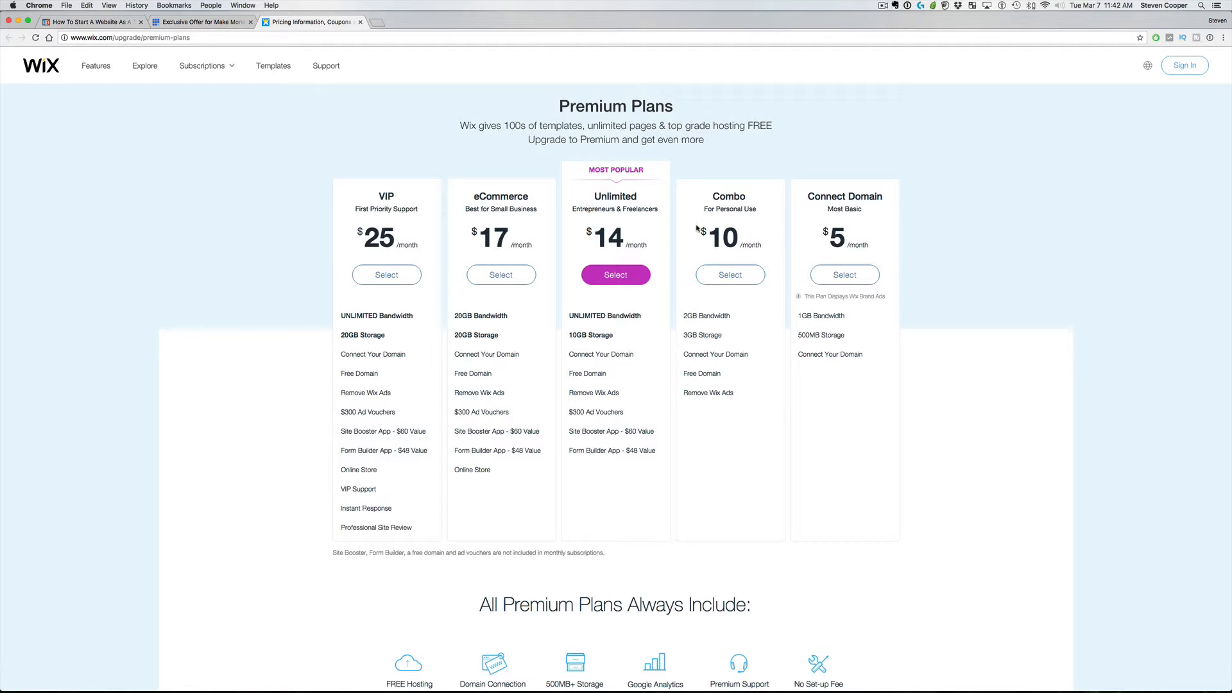
pyautogui.click(206, 25)
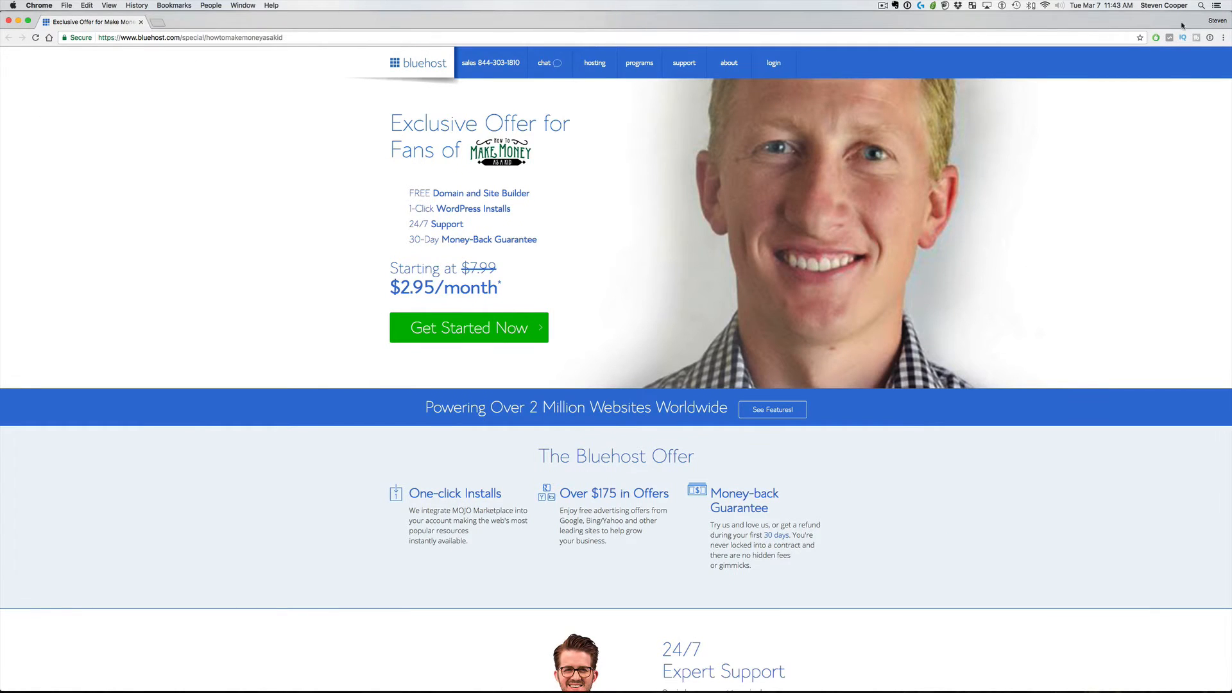
# Move the Bluehost window over the tutorial window, widen it, and expand it back to the whole screen
pyautogui.doubleClick(1183, 25)
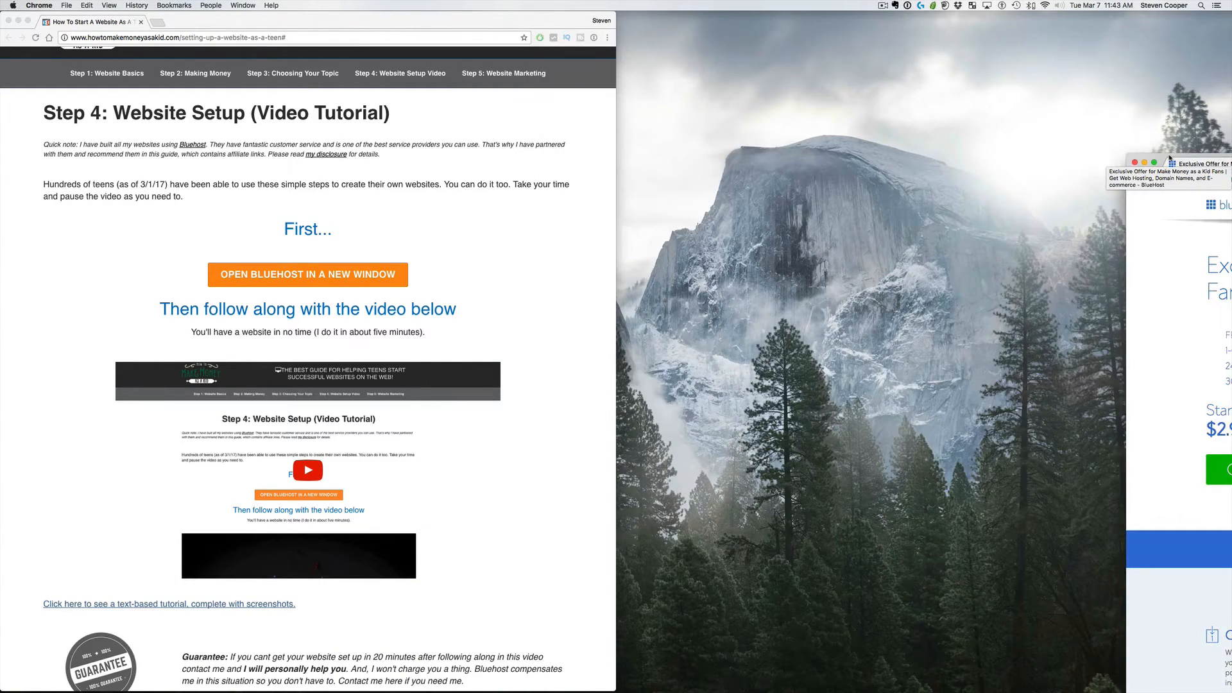
pyautogui.moveTo(1169, 158); pyautogui.dragTo(396, 15)
pyautogui.moveTo(963, 177); pyautogui.dragTo(489, 221)
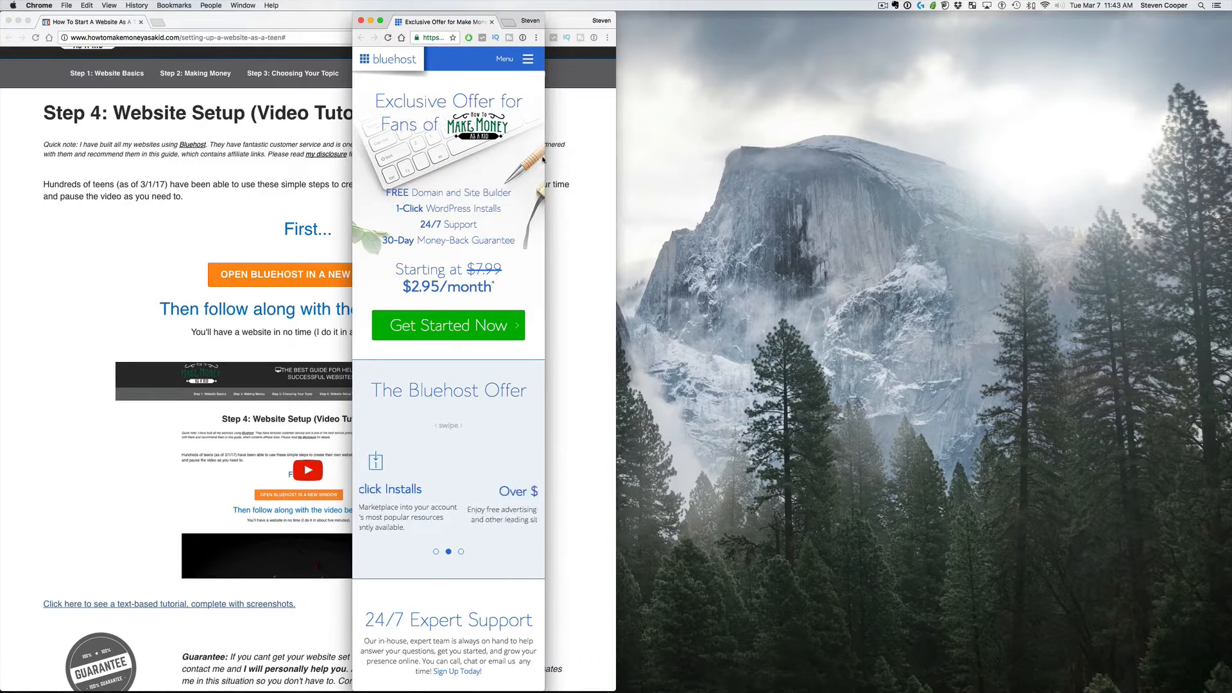
pyautogui.moveTo(545, 156); pyautogui.dragTo(1030, 180)
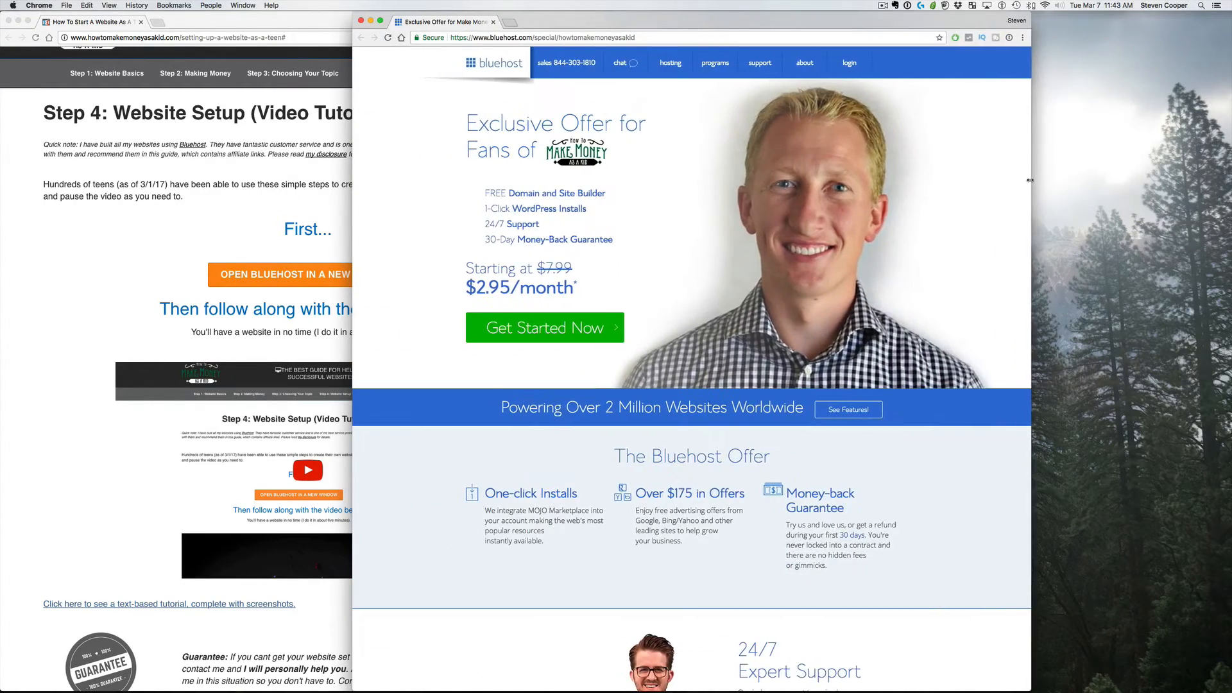
pyautogui.moveTo(705, 23); pyautogui.dragTo(713, 1)
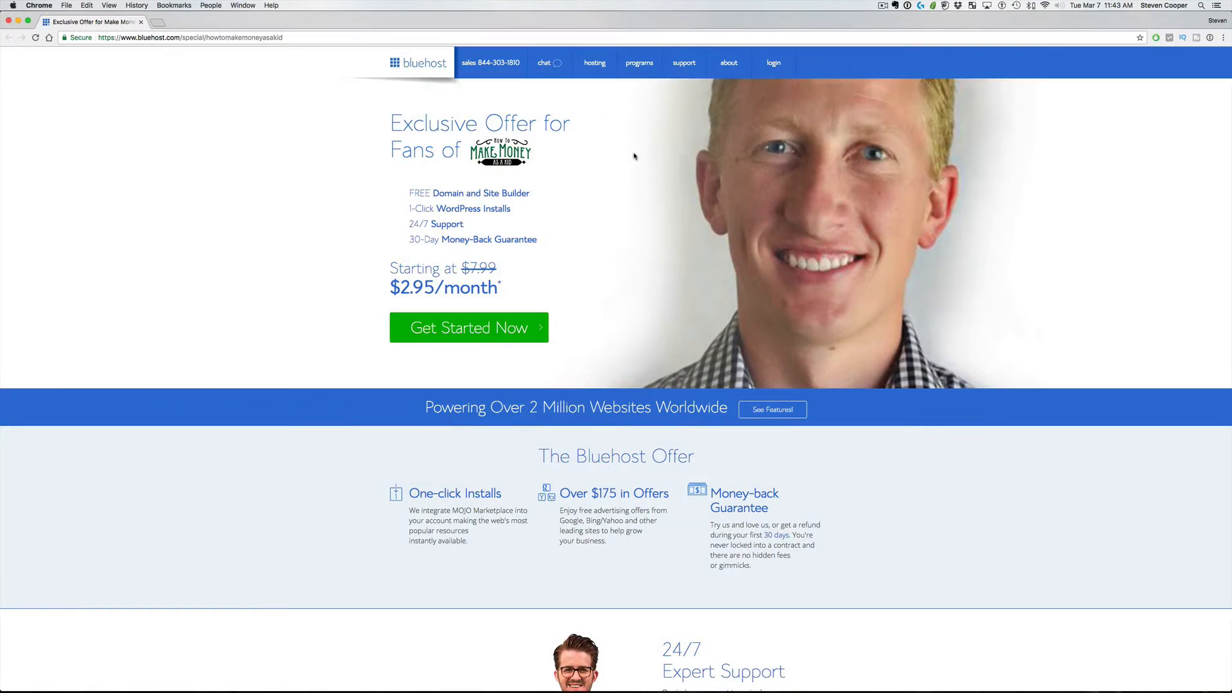
# Start the Bluehost sign-up and select the basic hosting plan
pyautogui.click(465, 331)
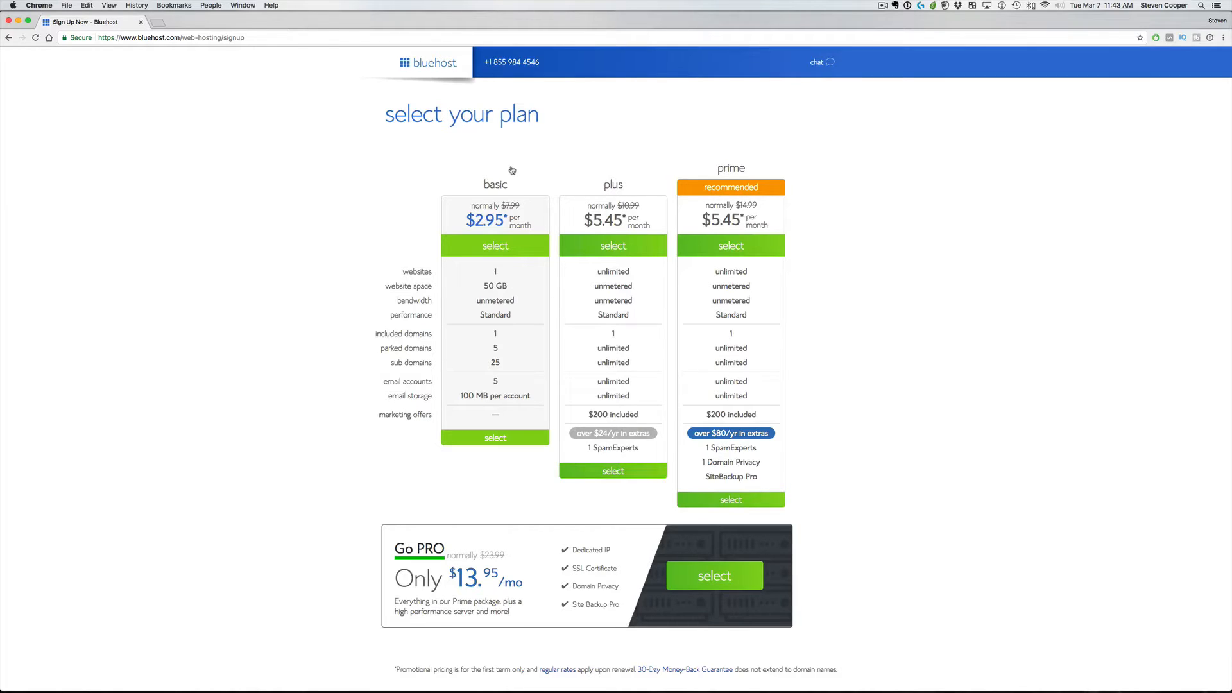
pyautogui.click(495, 439)
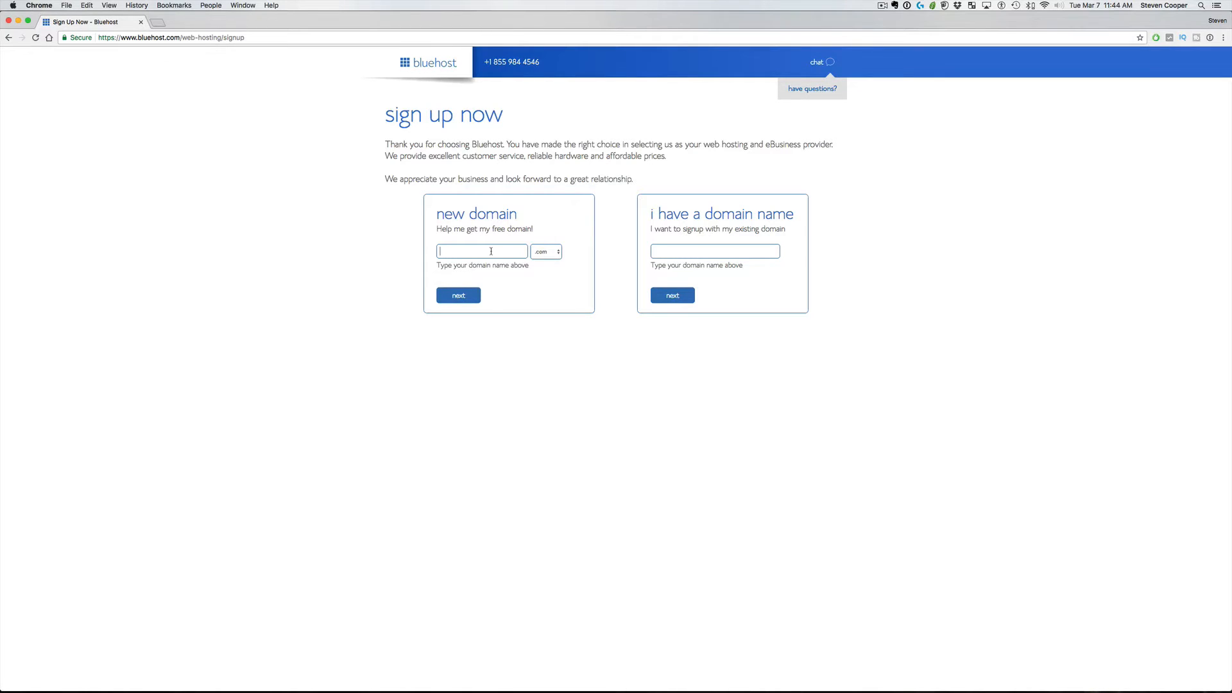
# Try to register passivesolargreenhouses with the .com extension as the new free domain
pyautogui.click(491, 251)
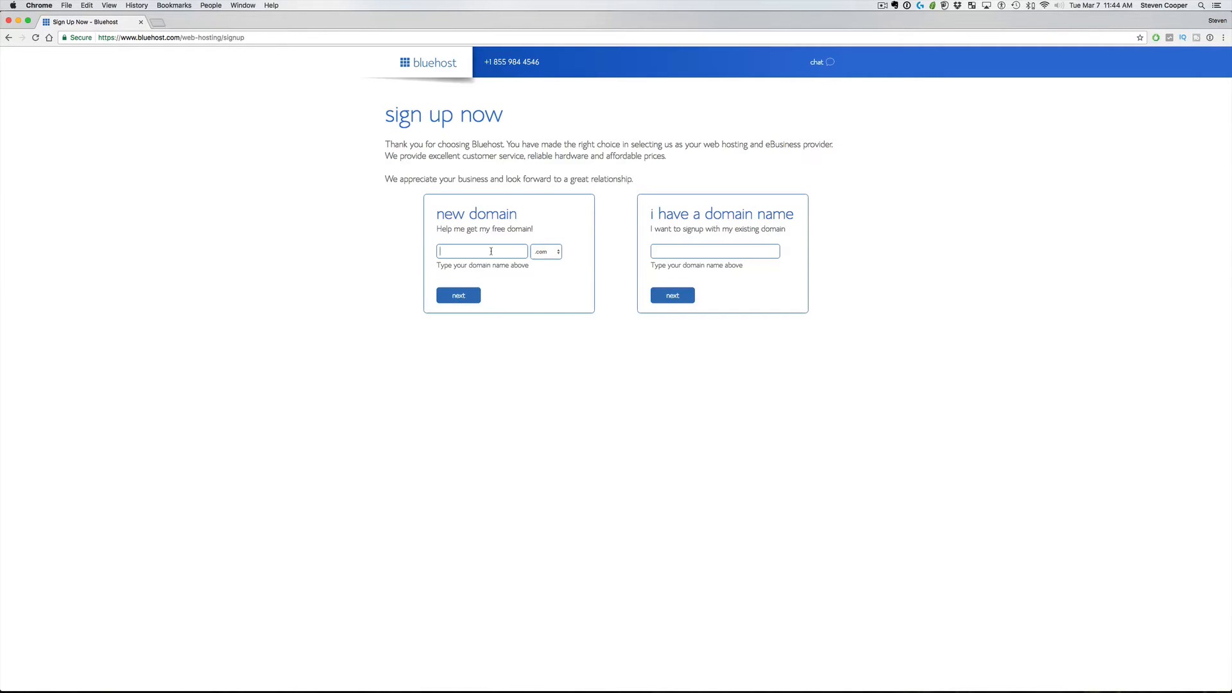
pyautogui.write('p')
pyautogui.write('assiveso')
pyautogui.write('largreenhouses')
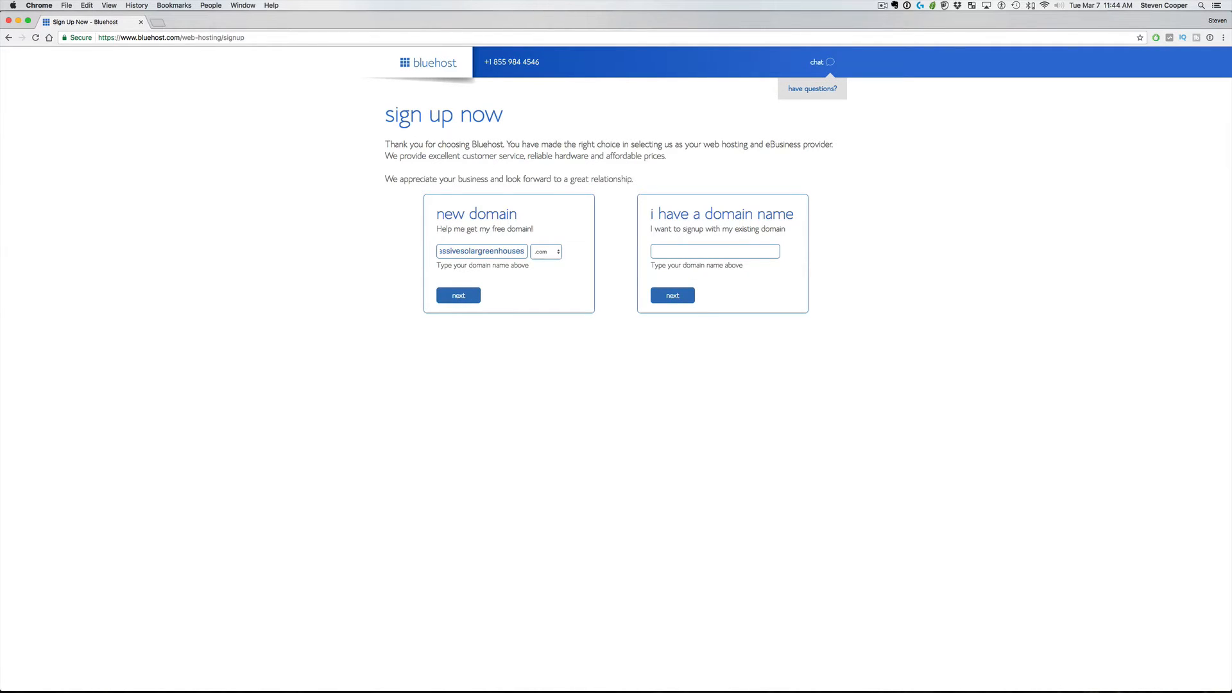
pyautogui.click(549, 254)
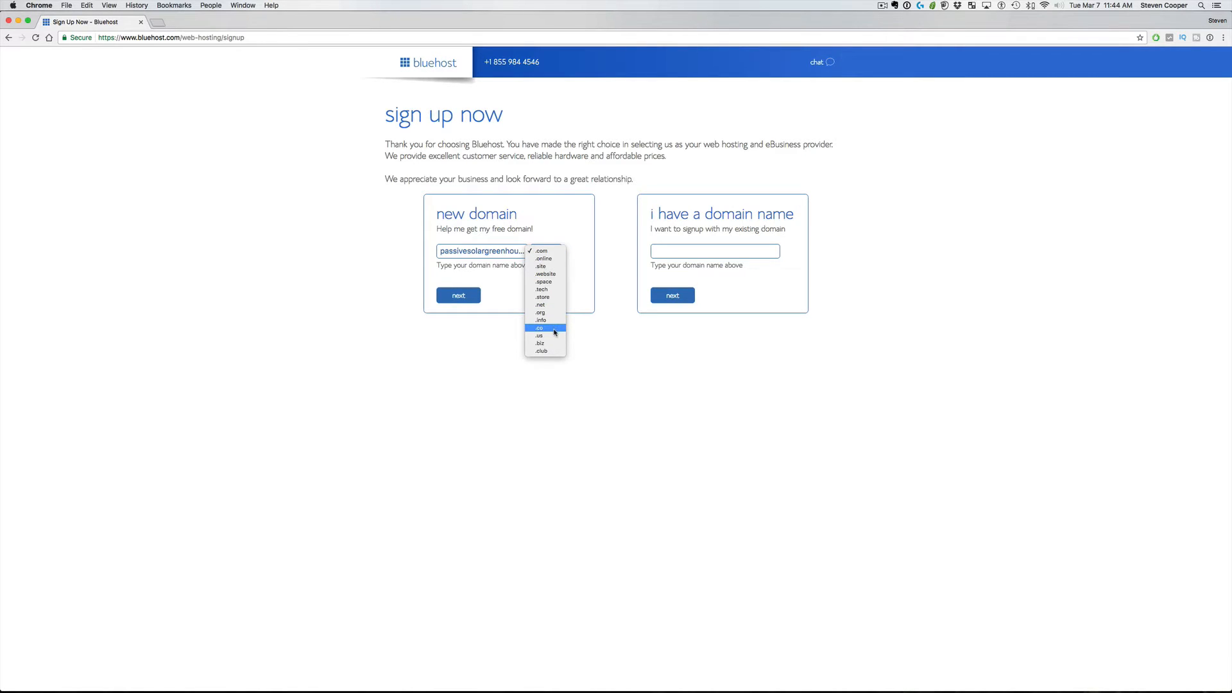
pyautogui.click(550, 252)
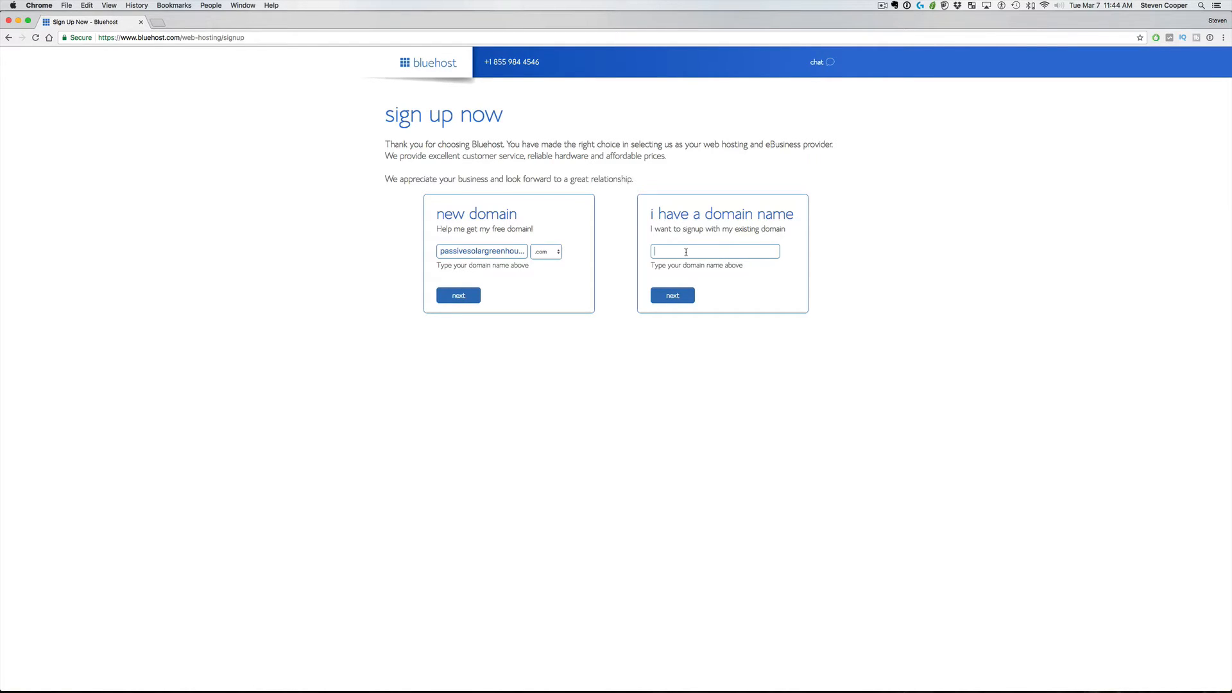
pyautogui.click(686, 253)
pyautogui.click(457, 296)
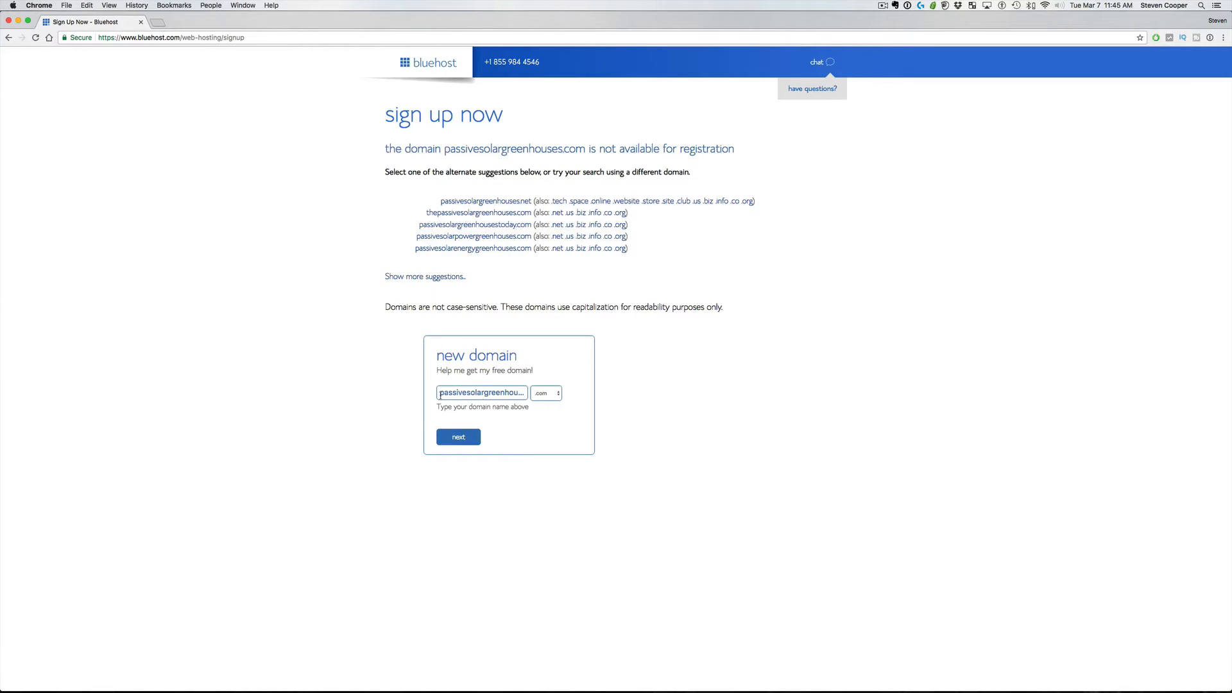
# Replace the requested domain name with an alternative beginning with "the" and continue to account creation
pyautogui.click(440, 396)
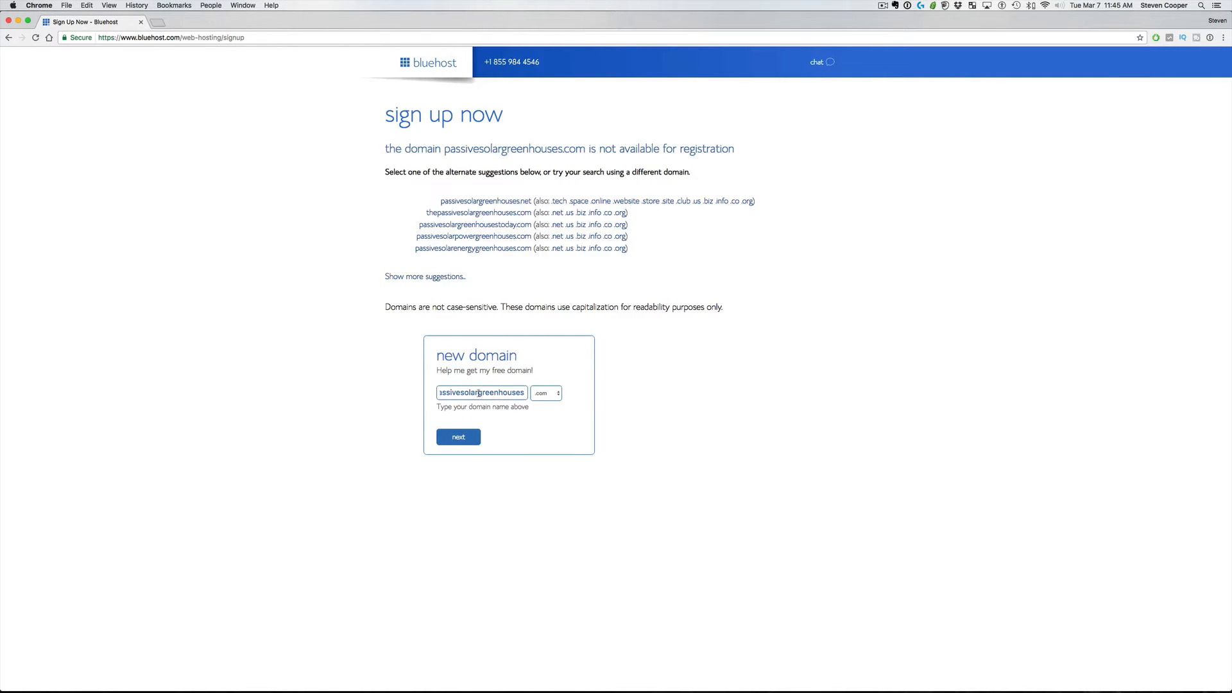
pyautogui.click(479, 392)
pyautogui.hotkey('alt', 'BackSpace')
pyautogui.write('thebassive')
pyautogui.click(466, 440)
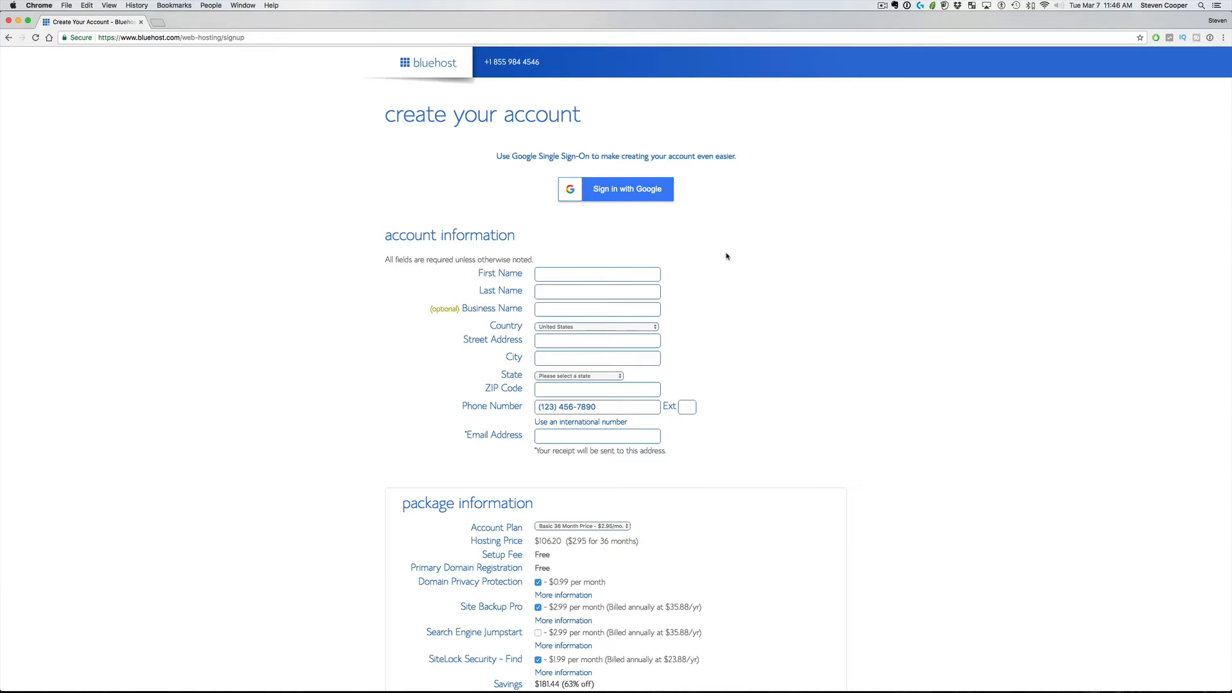
# Choose the Basic 36 Month Price account plan at $2.95/mo. in the package information
pyautogui.scroll(-1, 730, 279)
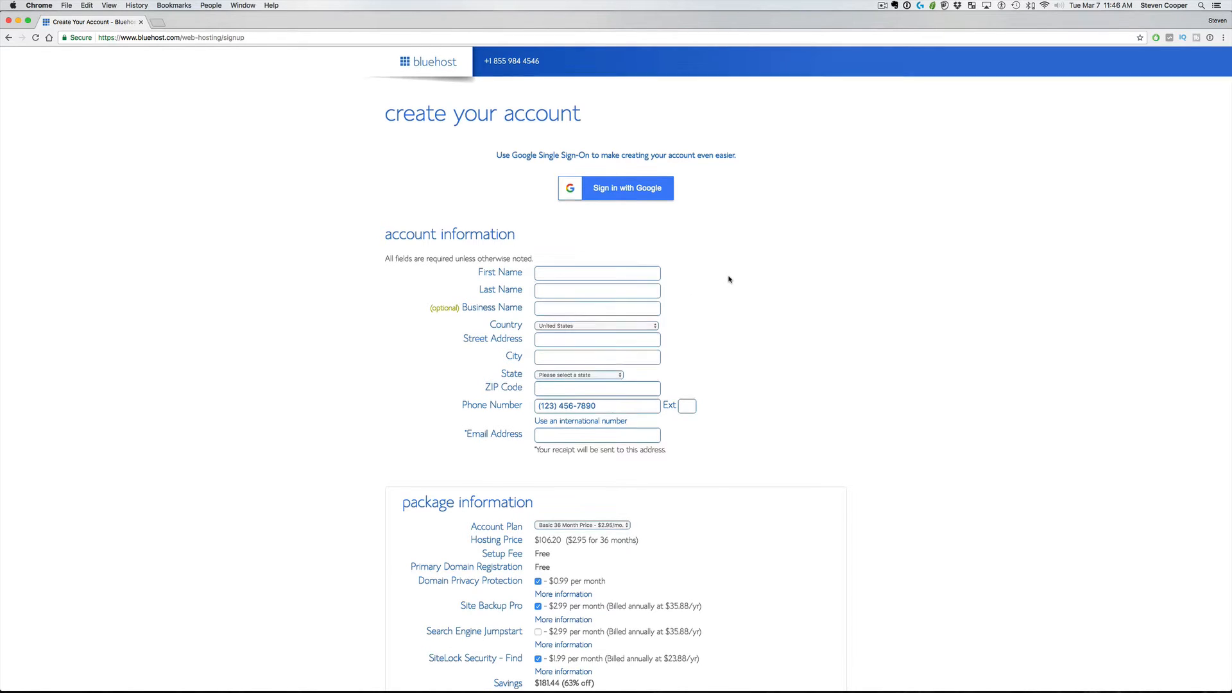
pyautogui.scroll(-2, 730, 279)
pyautogui.scroll(2, 728, 277)
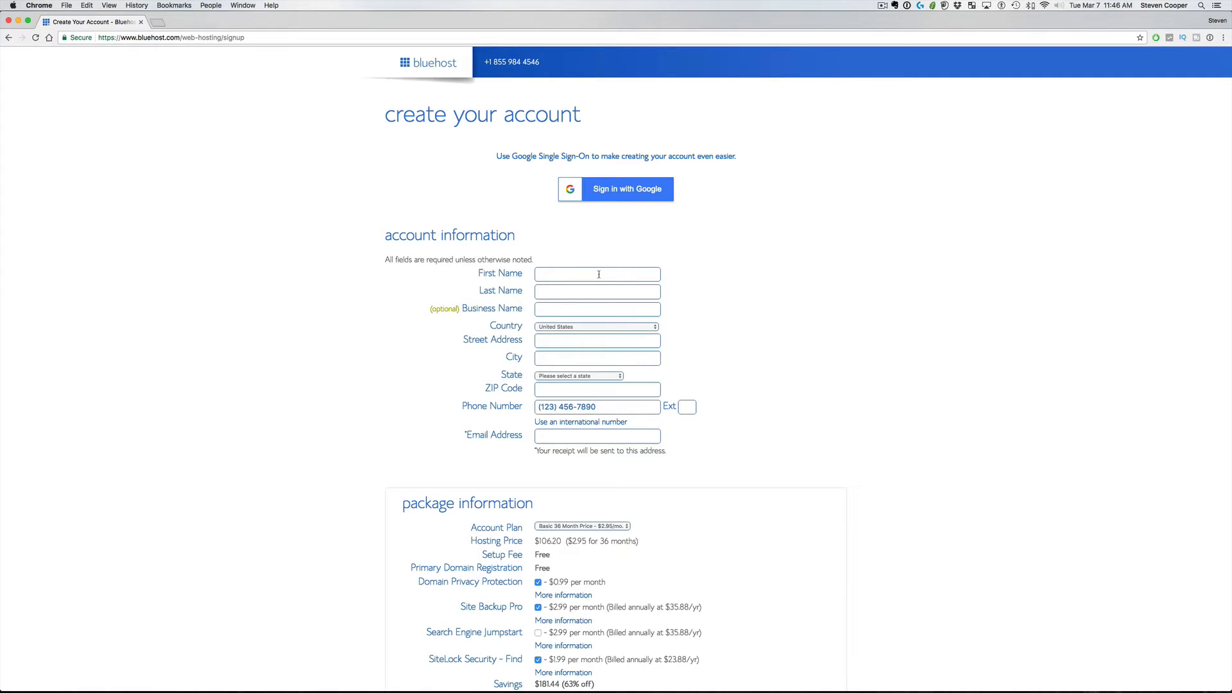
pyautogui.scroll(-1, 599, 274)
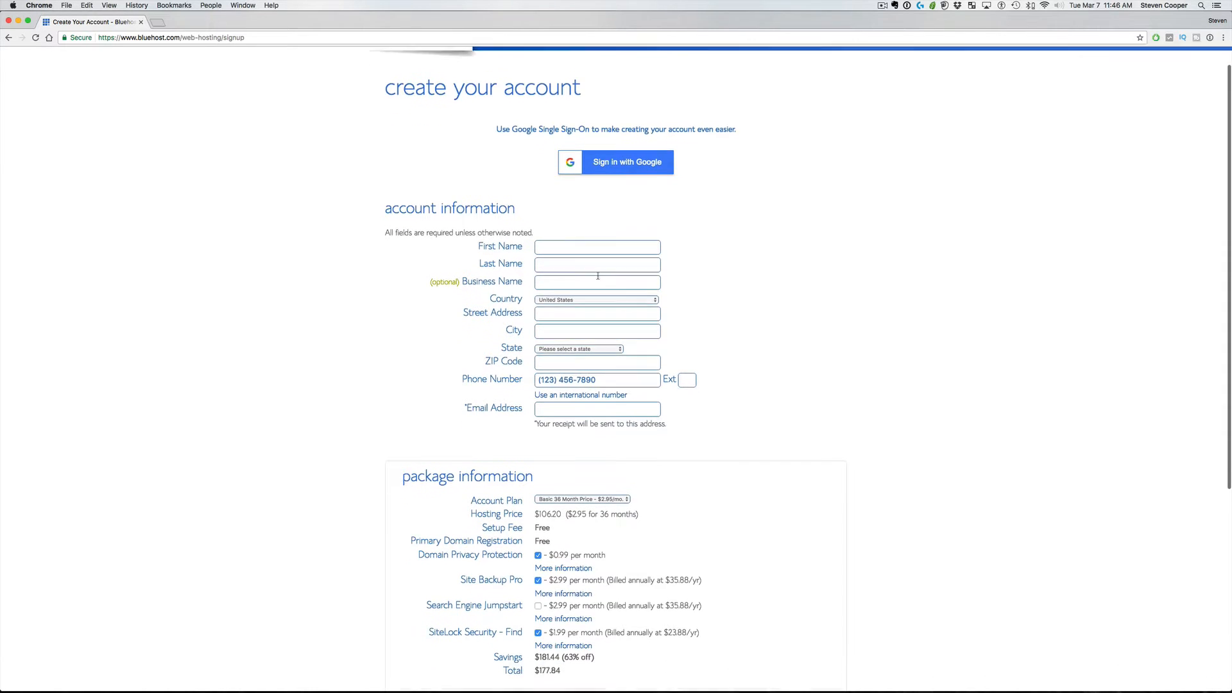
pyautogui.click(554, 241)
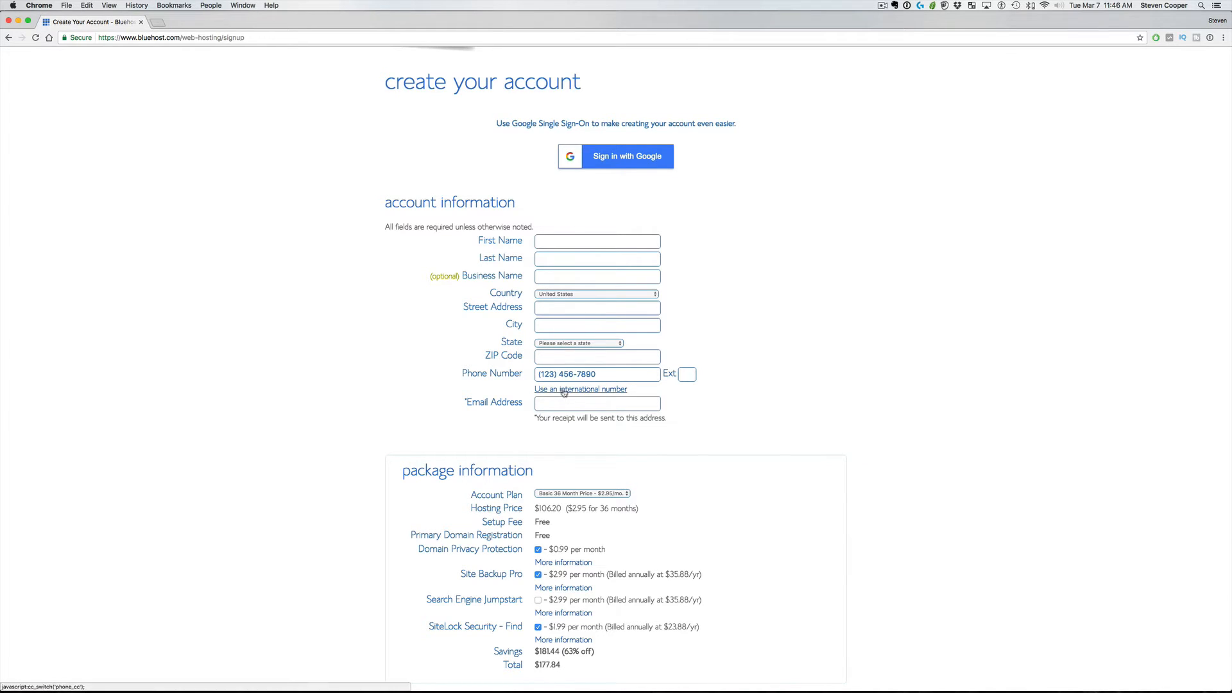
pyautogui.scroll(-2, 555, 406)
pyautogui.scroll(-5, 555, 407)
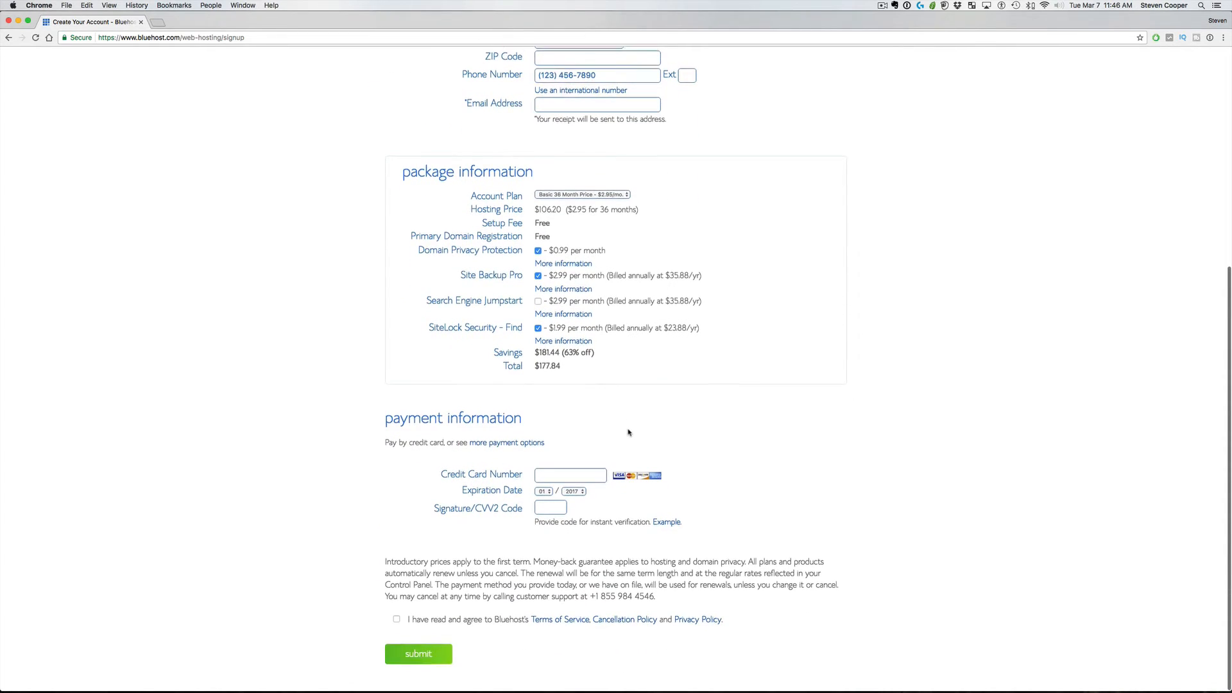
pyautogui.click(596, 195)
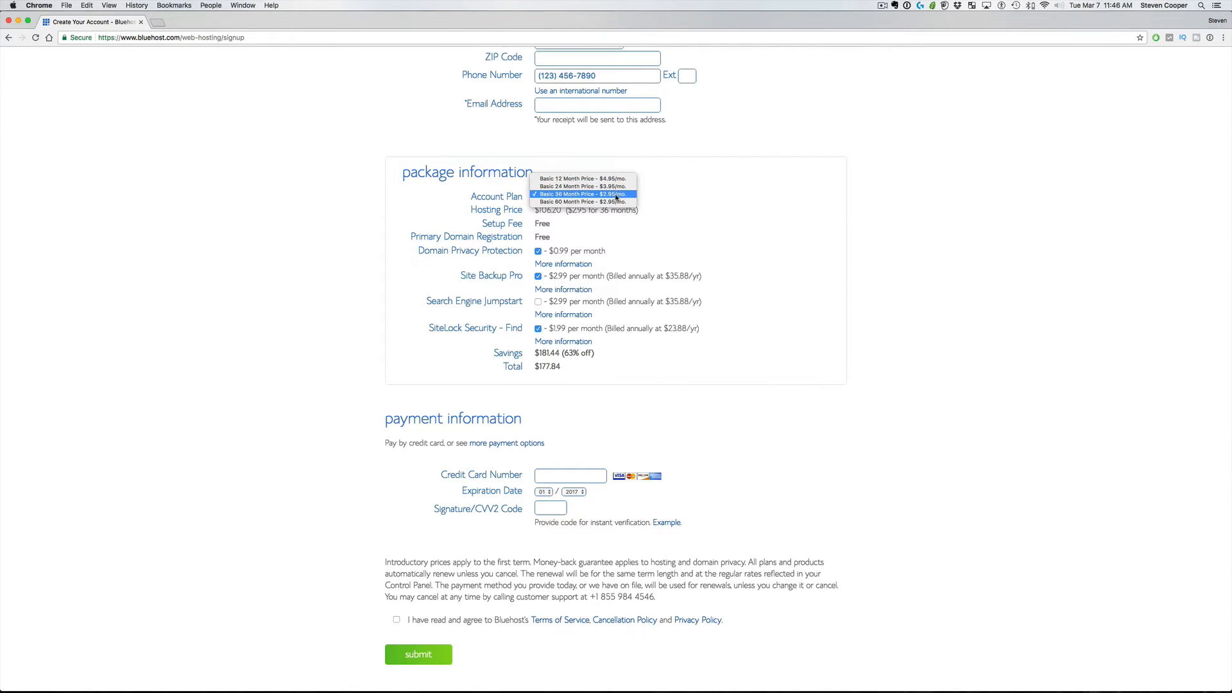
pyautogui.click(616, 194)
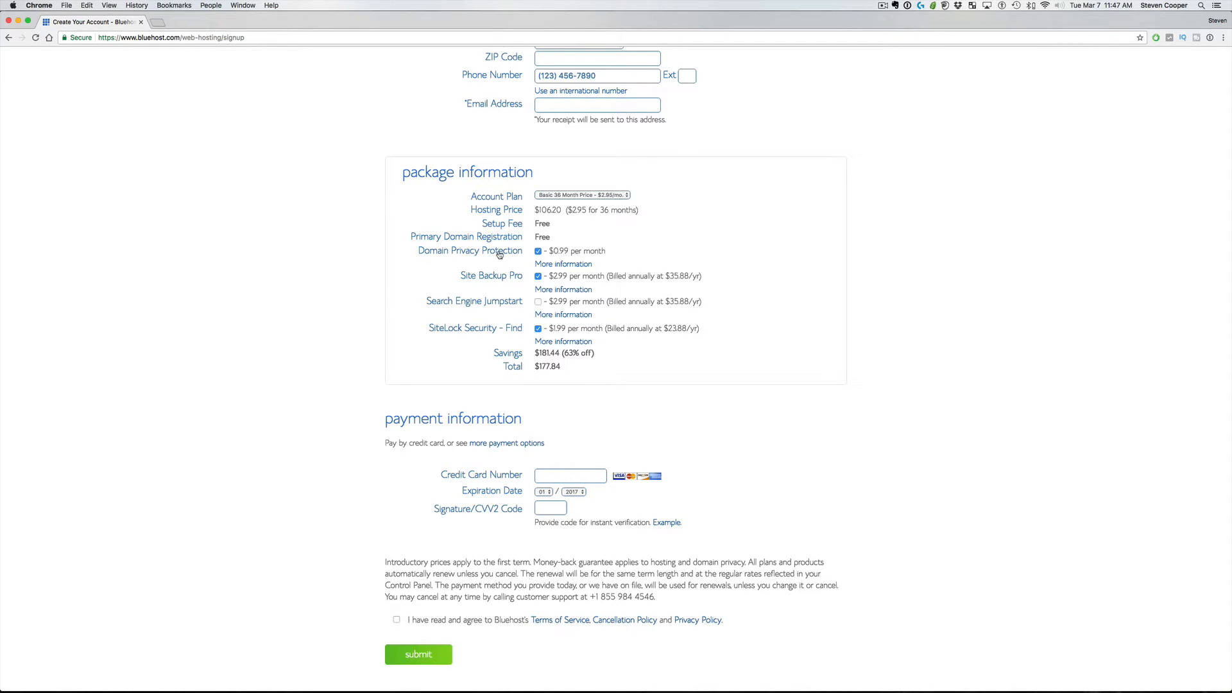
# Remove Site Backup Pro, SiteLock Security - Find and Domain Privacy Protection from the package, confirming that domain privacy is turned off
pyautogui.scroll(2, 587, 192)
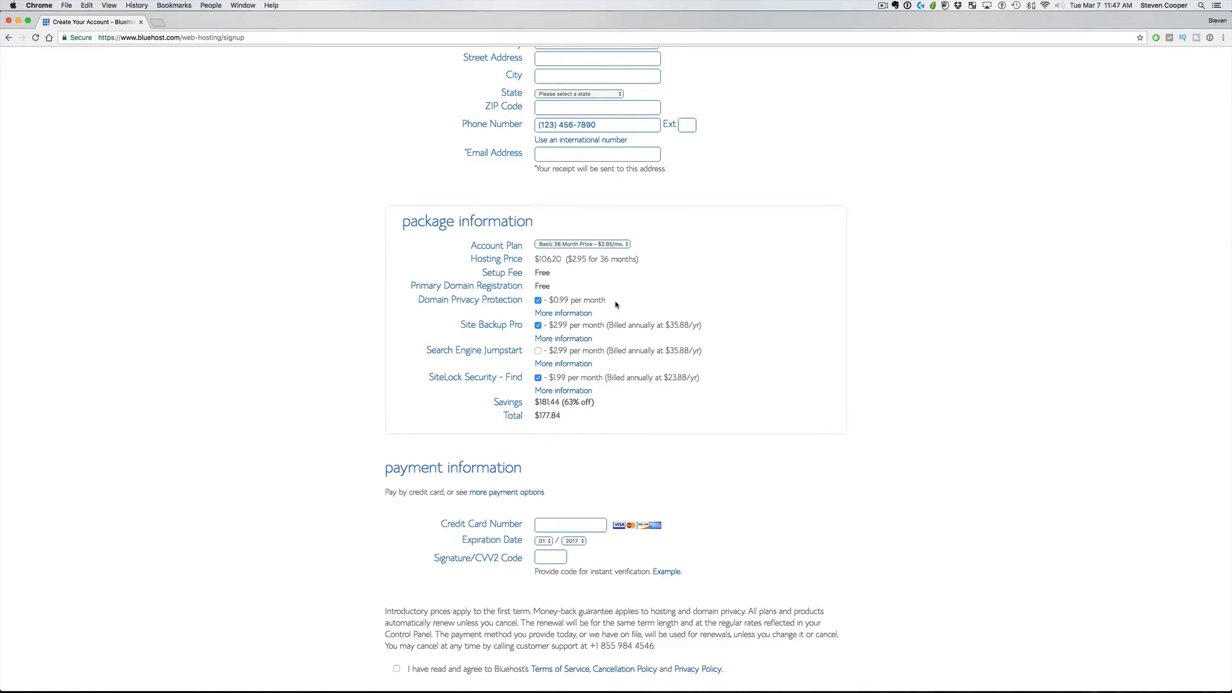
pyautogui.scroll(-1, 616, 305)
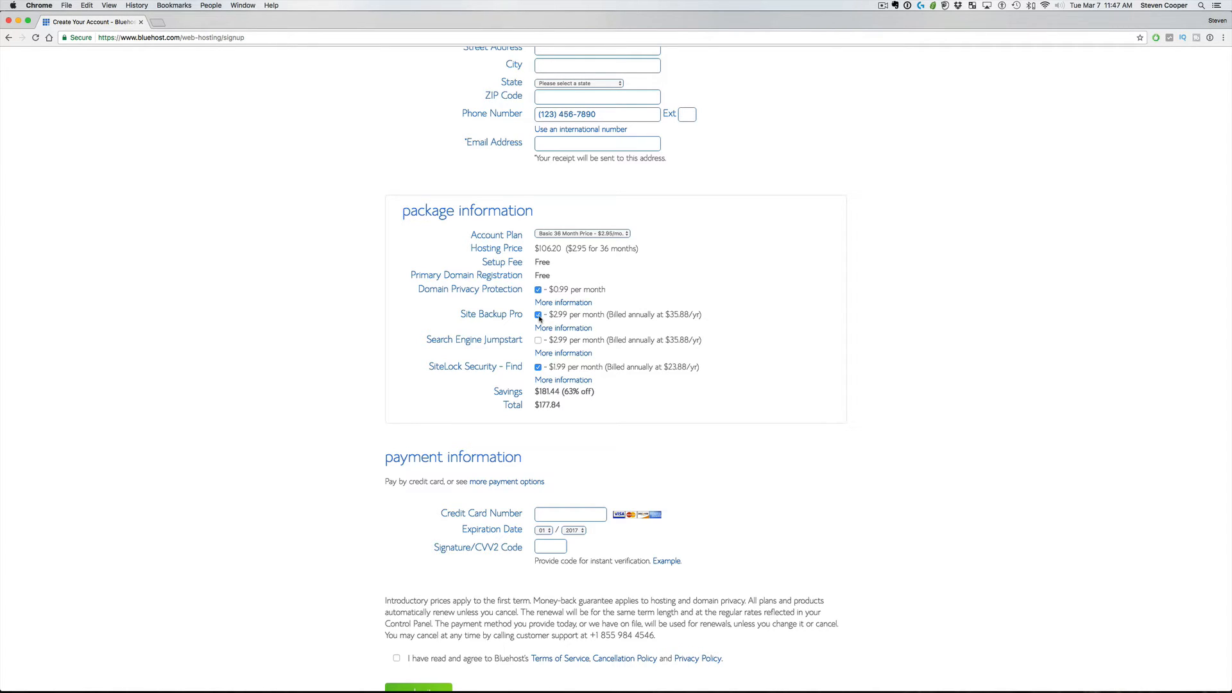
pyautogui.click(538, 315)
pyautogui.scroll(-1, 628, 332)
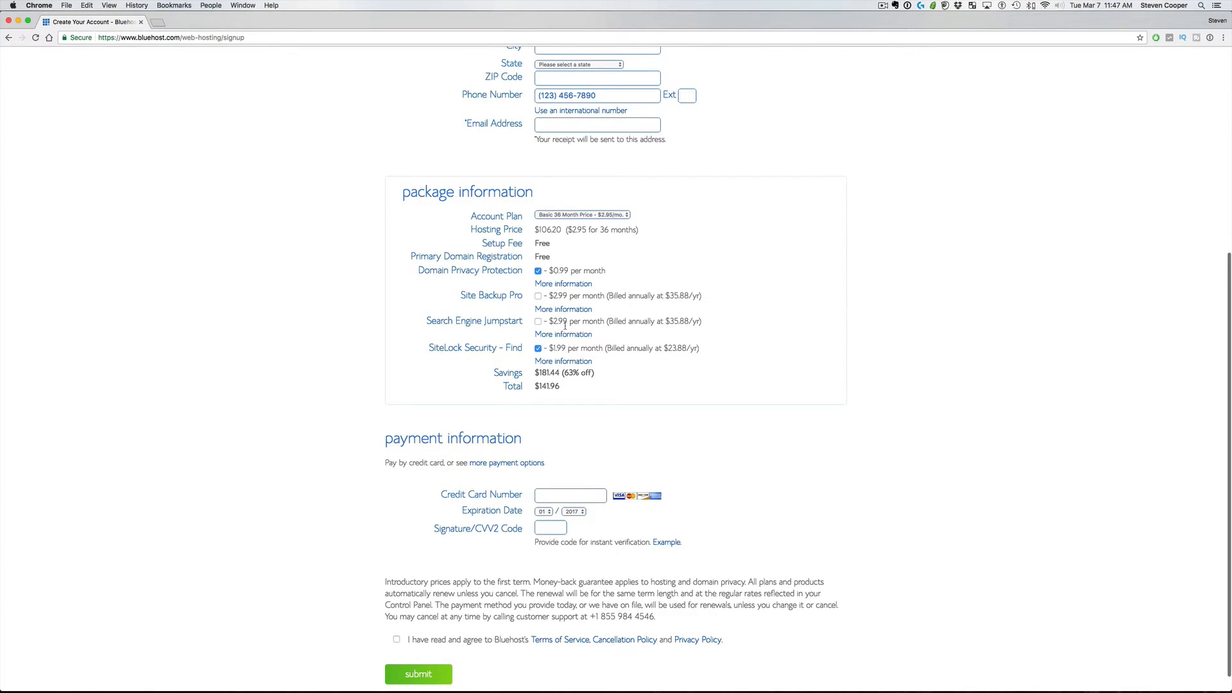
pyautogui.scroll(-2, 564, 326)
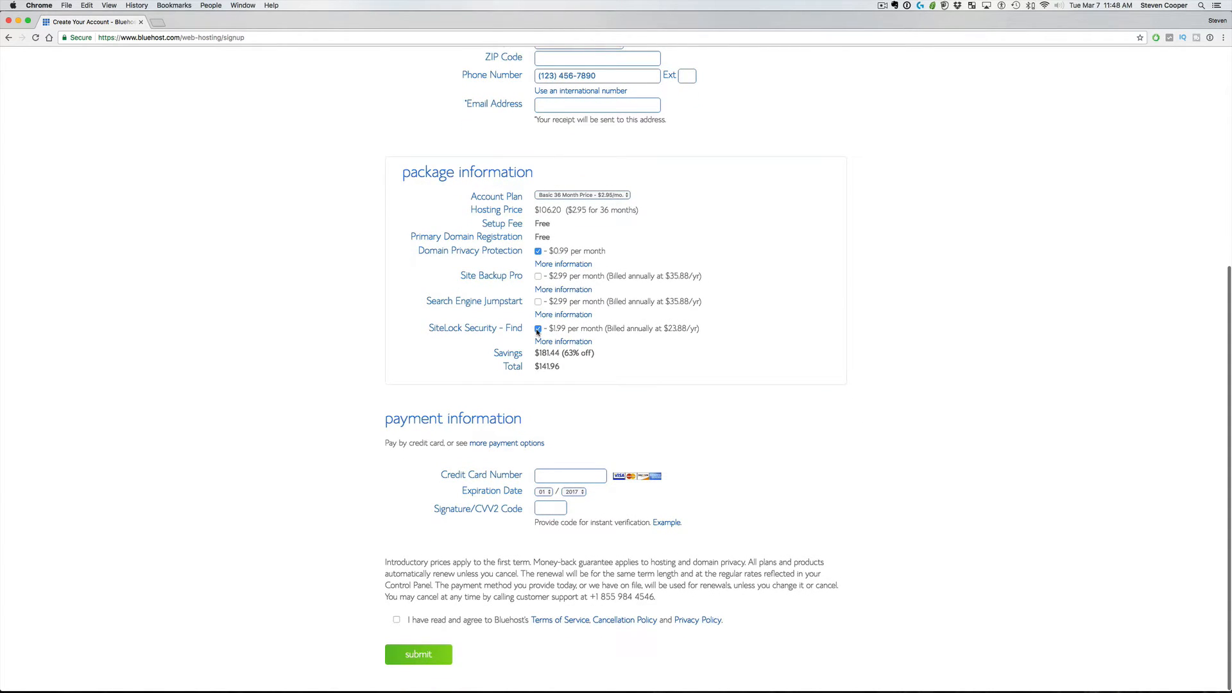
pyautogui.click(538, 330)
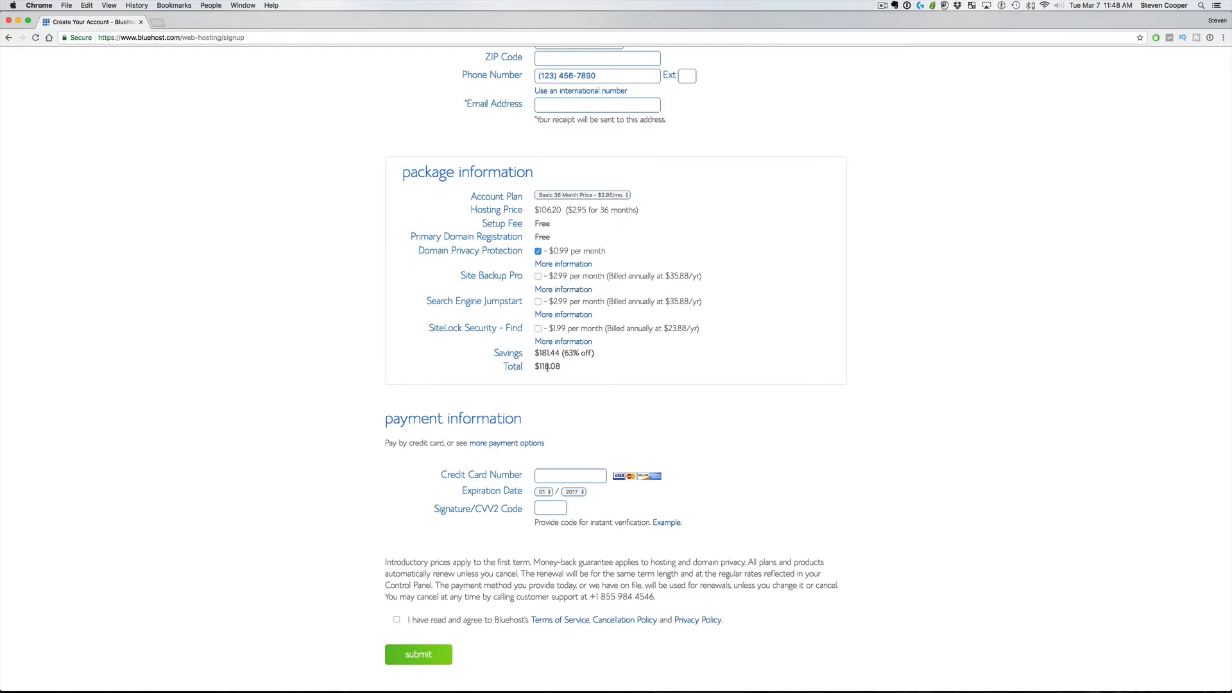
pyautogui.click(538, 252)
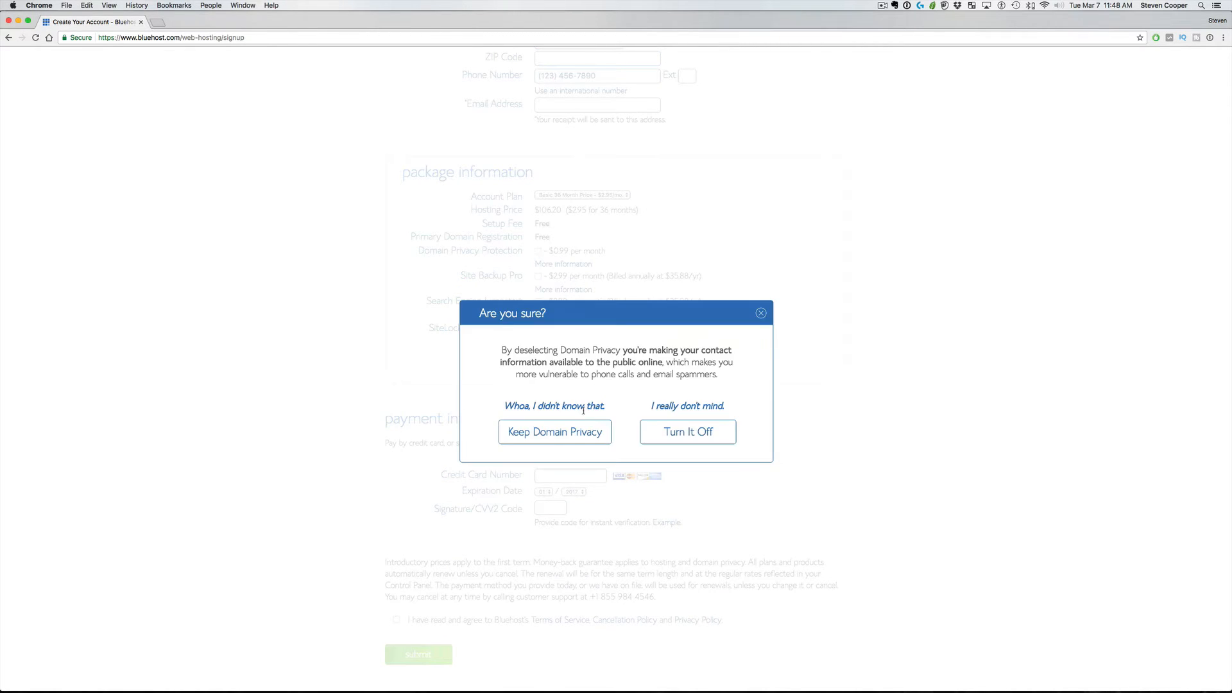
pyautogui.click(695, 434)
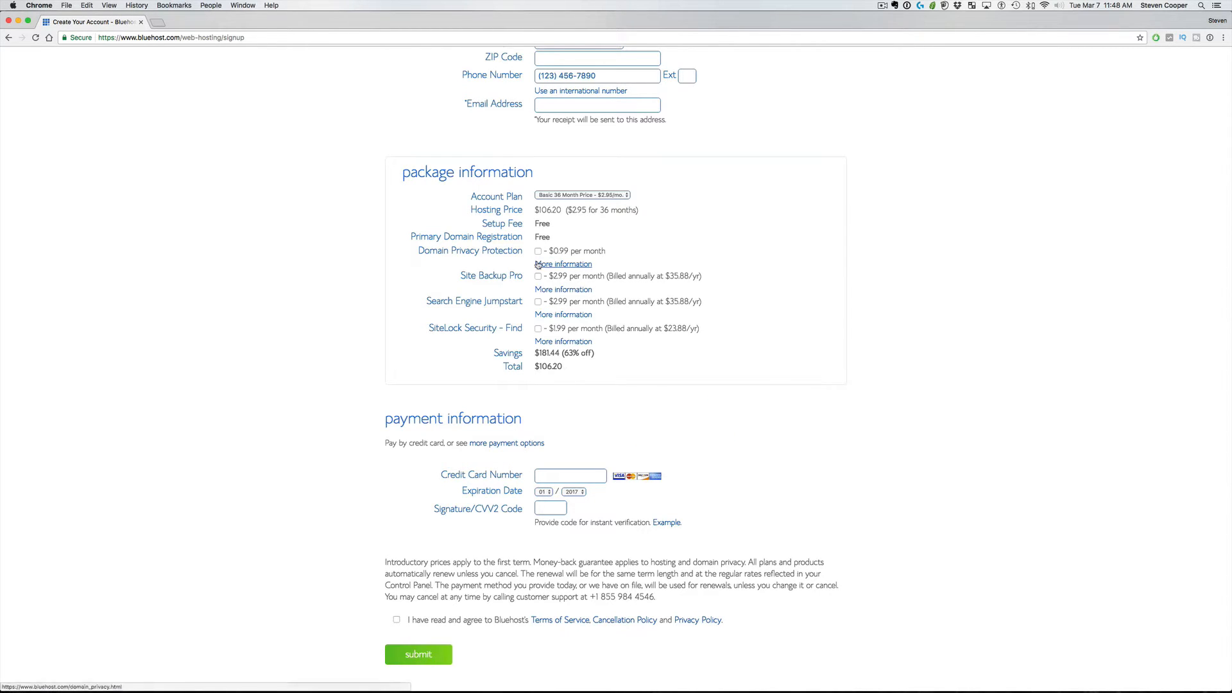
# Review the empty payment and account information fields on the account creation form
pyautogui.click(570, 478)
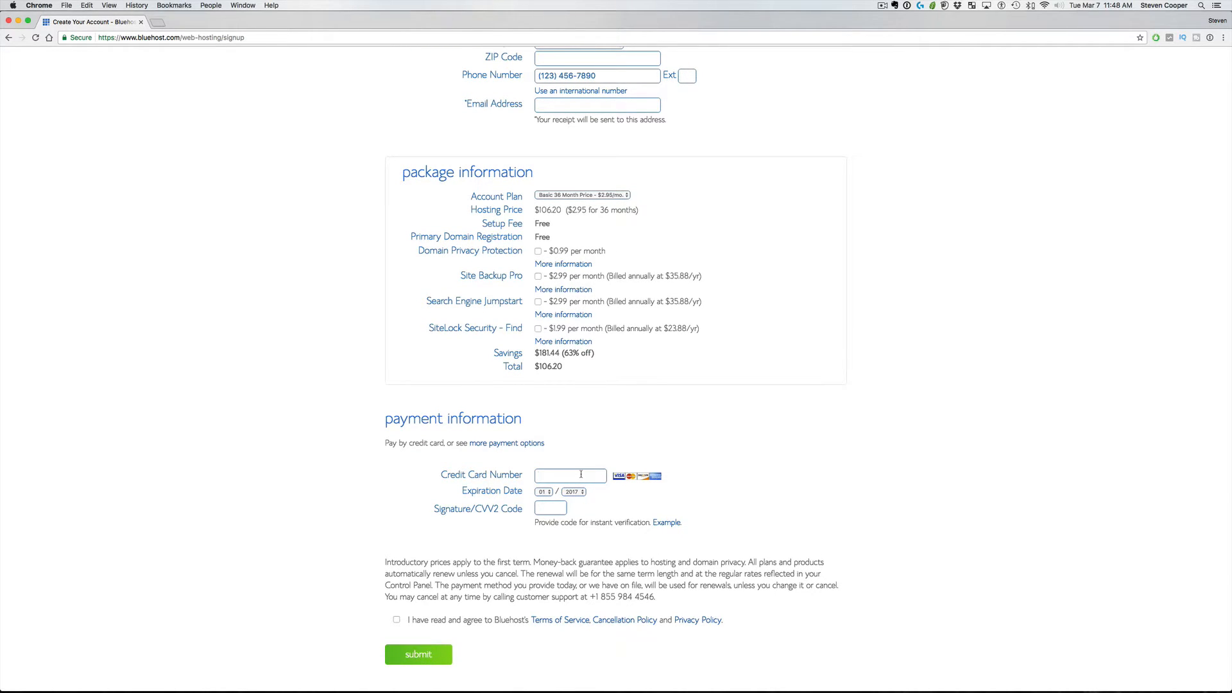
pyautogui.scroll(10, 581, 474)
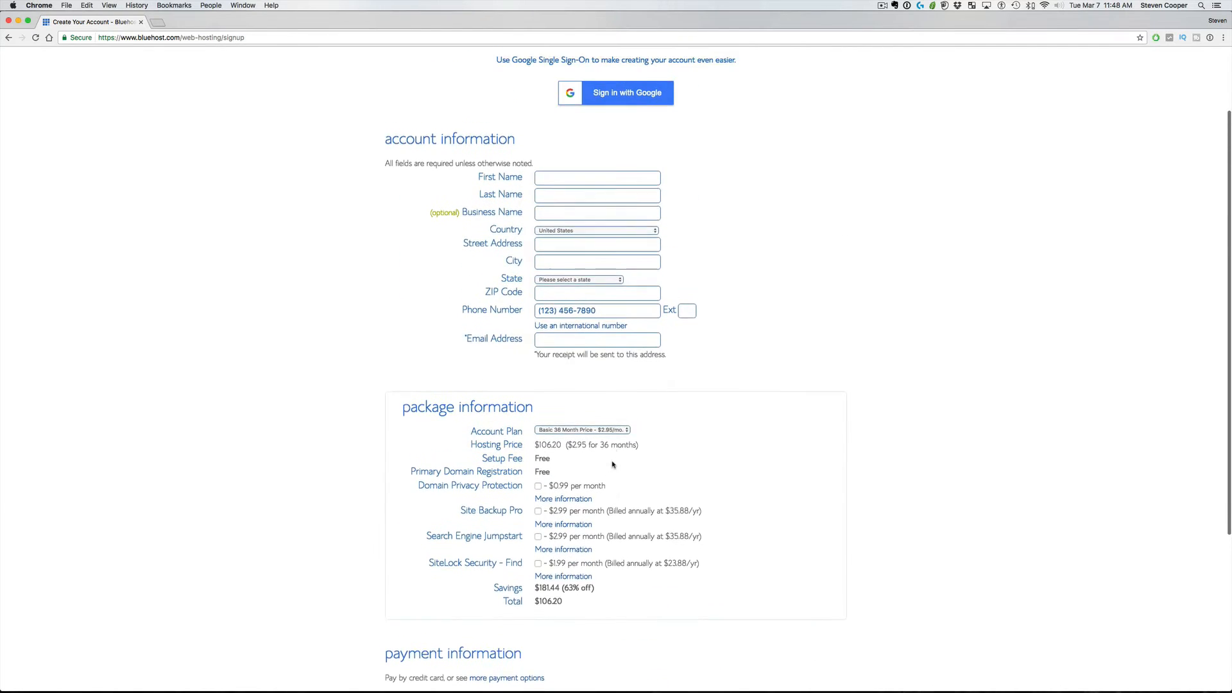
pyautogui.scroll(-6, 612, 464)
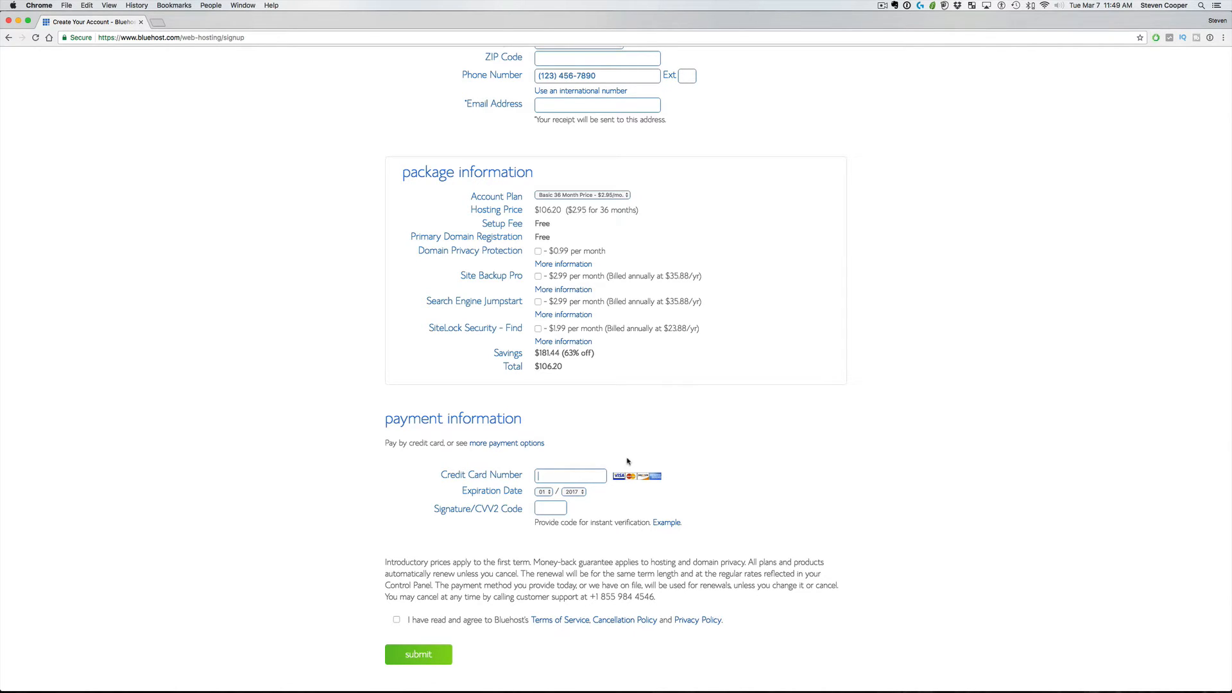
pyautogui.scroll(10, 712, 448)
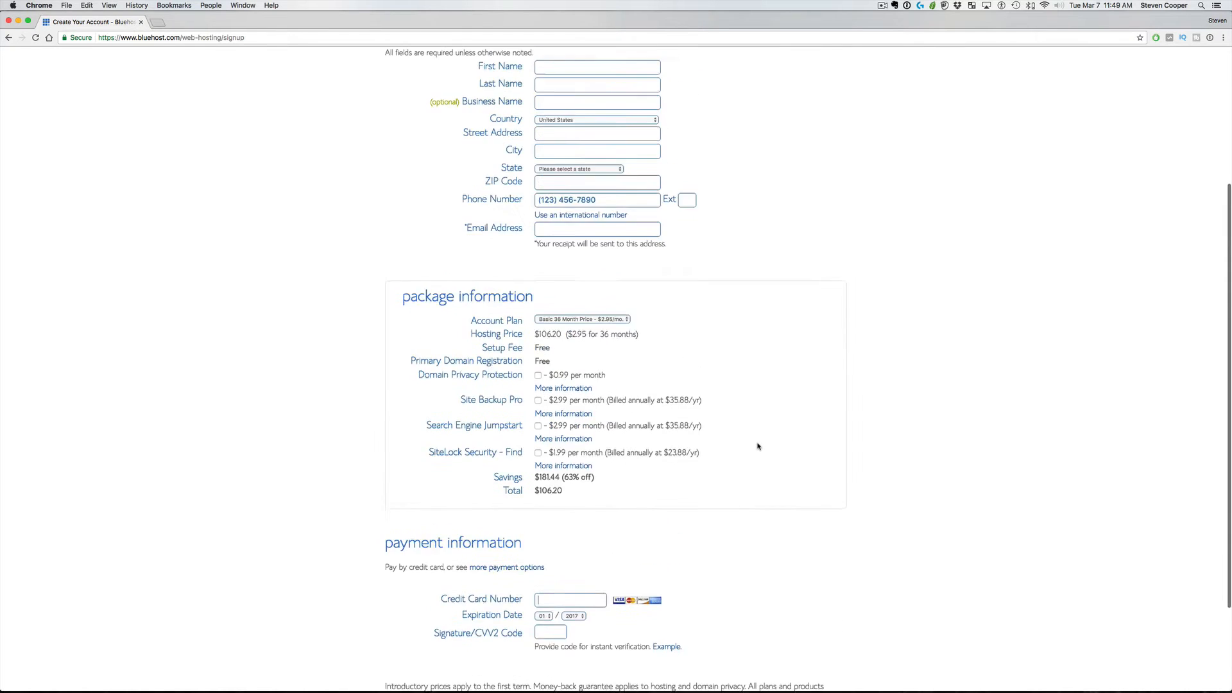
# Agree to Bluehost's Terms of Service, Cancellation Policy and Privacy Policy and submit the account creation form
pyautogui.scroll(-8, 758, 446)
pyautogui.scroll(-2, 758, 446)
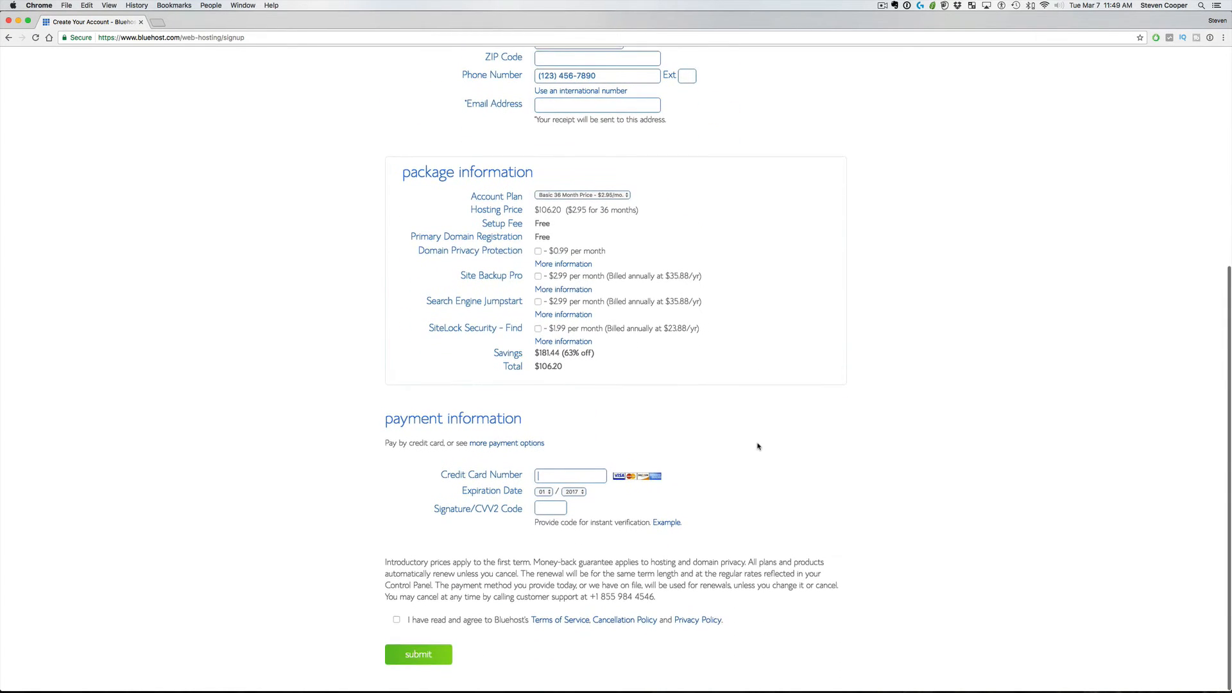
pyautogui.click(395, 621)
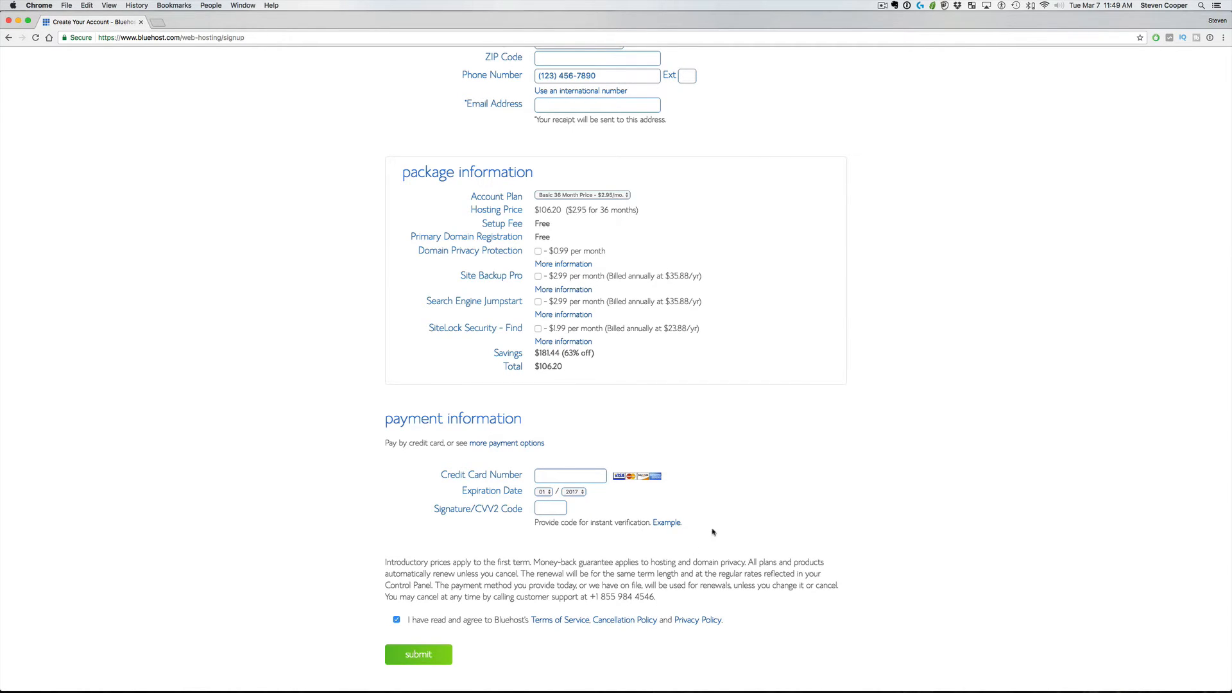
pyautogui.scroll(5, 719, 522)
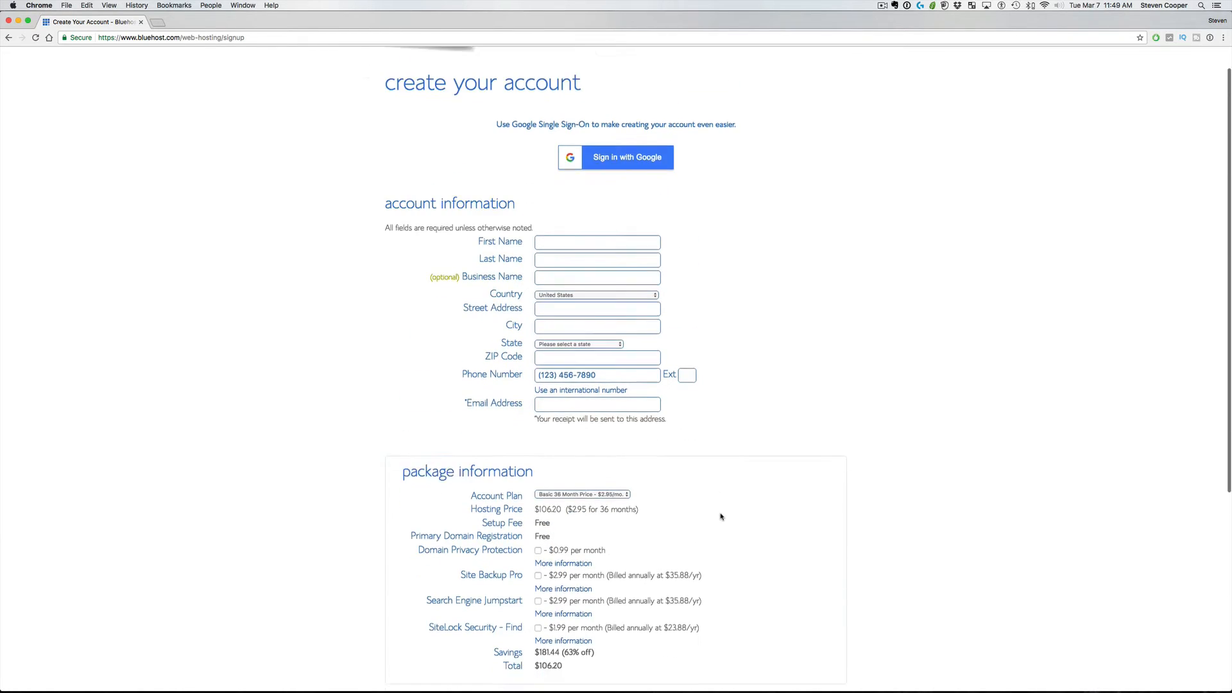
pyautogui.scroll(-5, 721, 516)
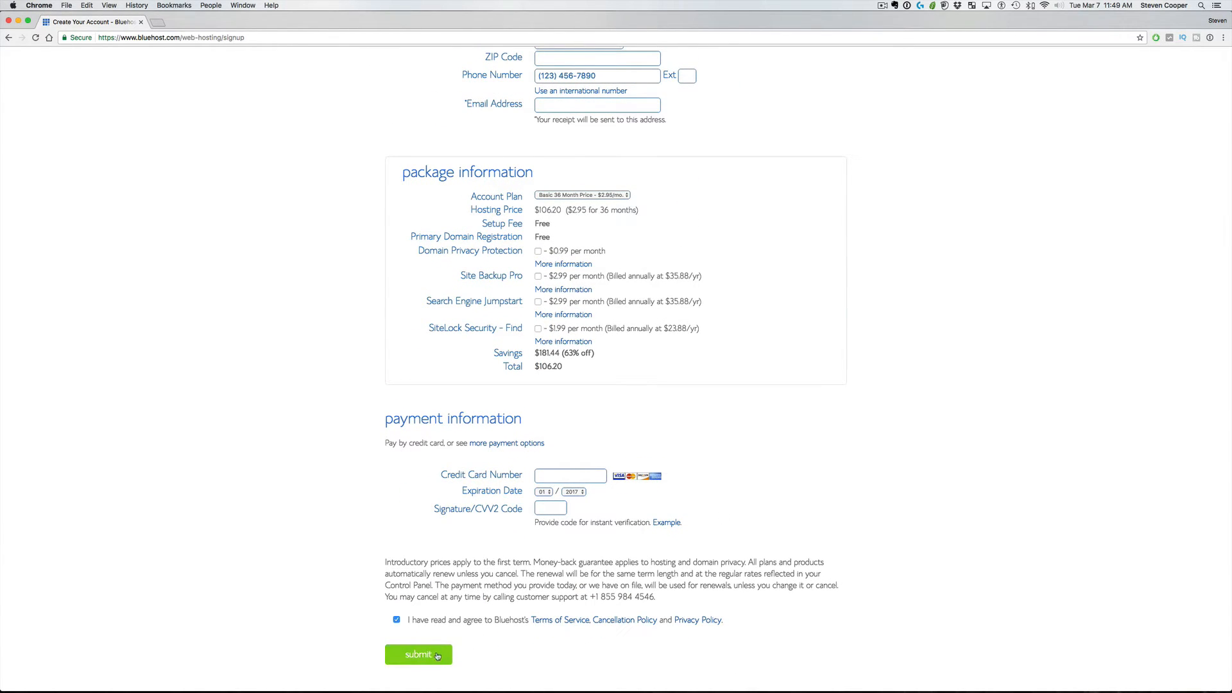
pyautogui.click(437, 655)
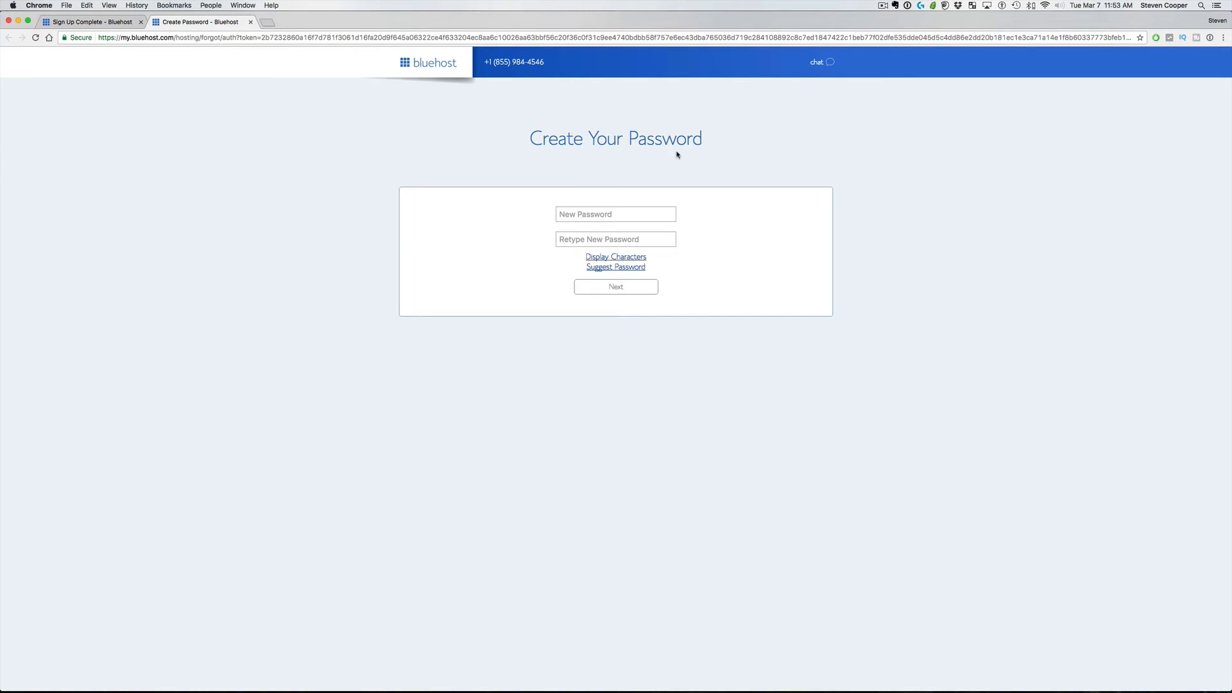
# Fill both new password fields with a suggested password, and open and close the browser's password manager
pyautogui.click(621, 270)
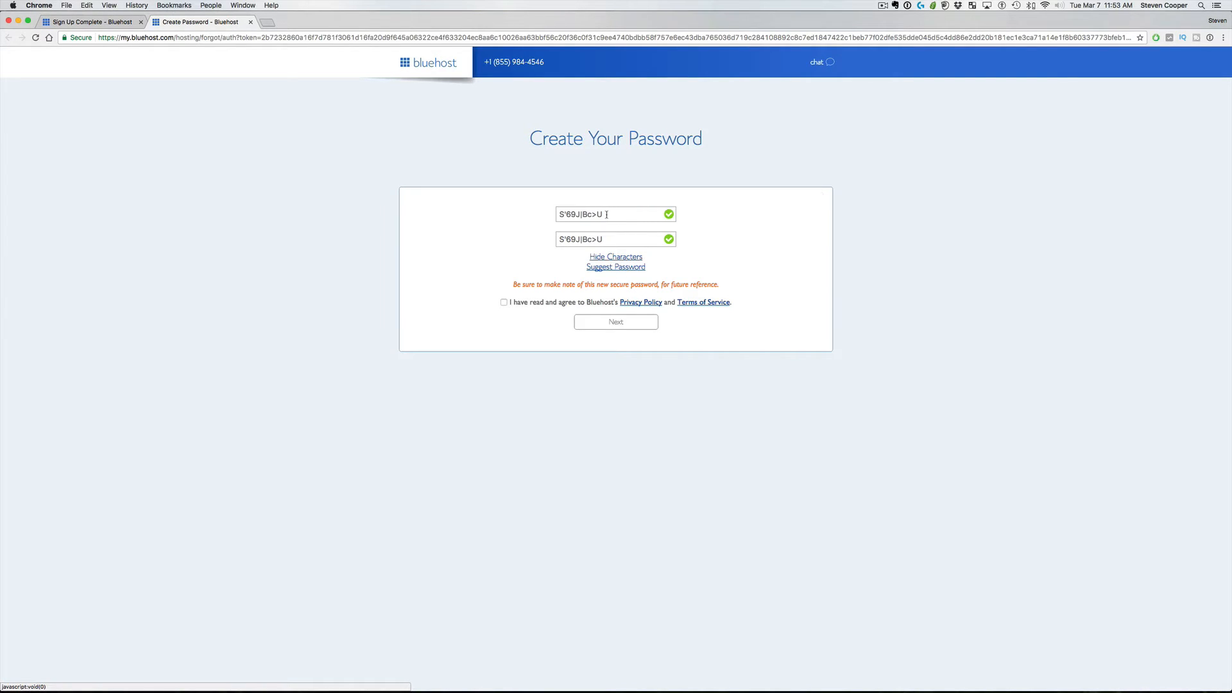
pyautogui.moveTo(607, 214); pyautogui.dragTo(514, 215)
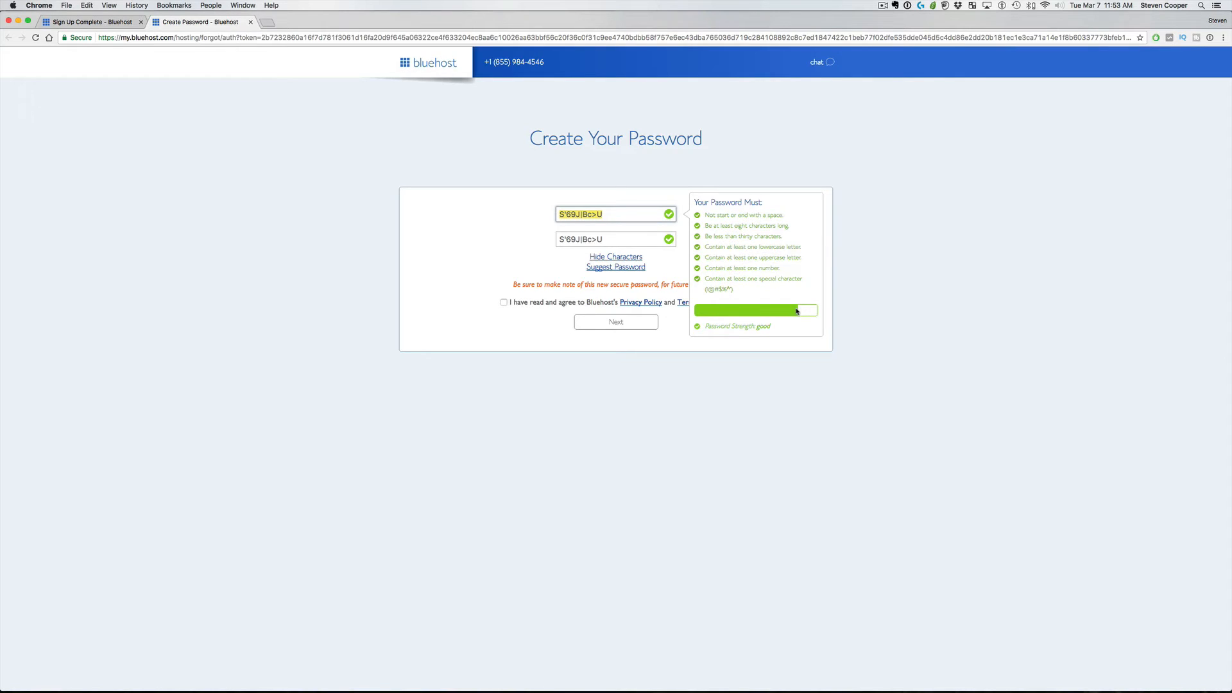
pyautogui.click(515, 267)
pyautogui.click(1210, 37)
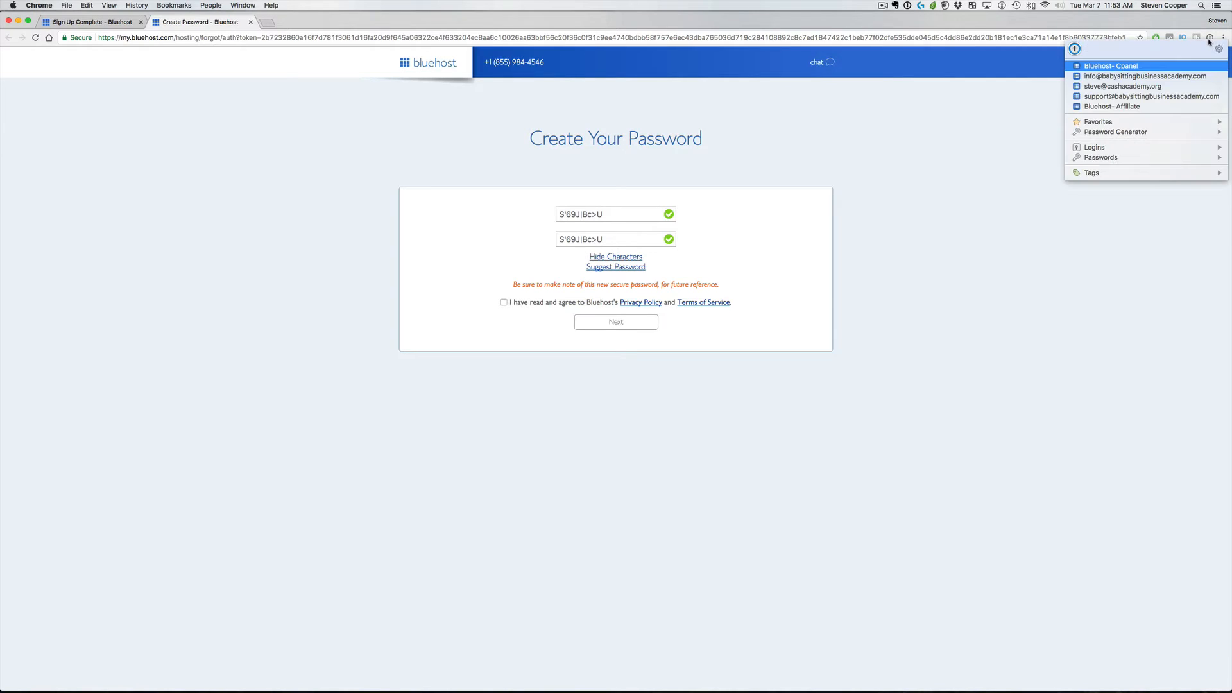
pyautogui.click(1019, 147)
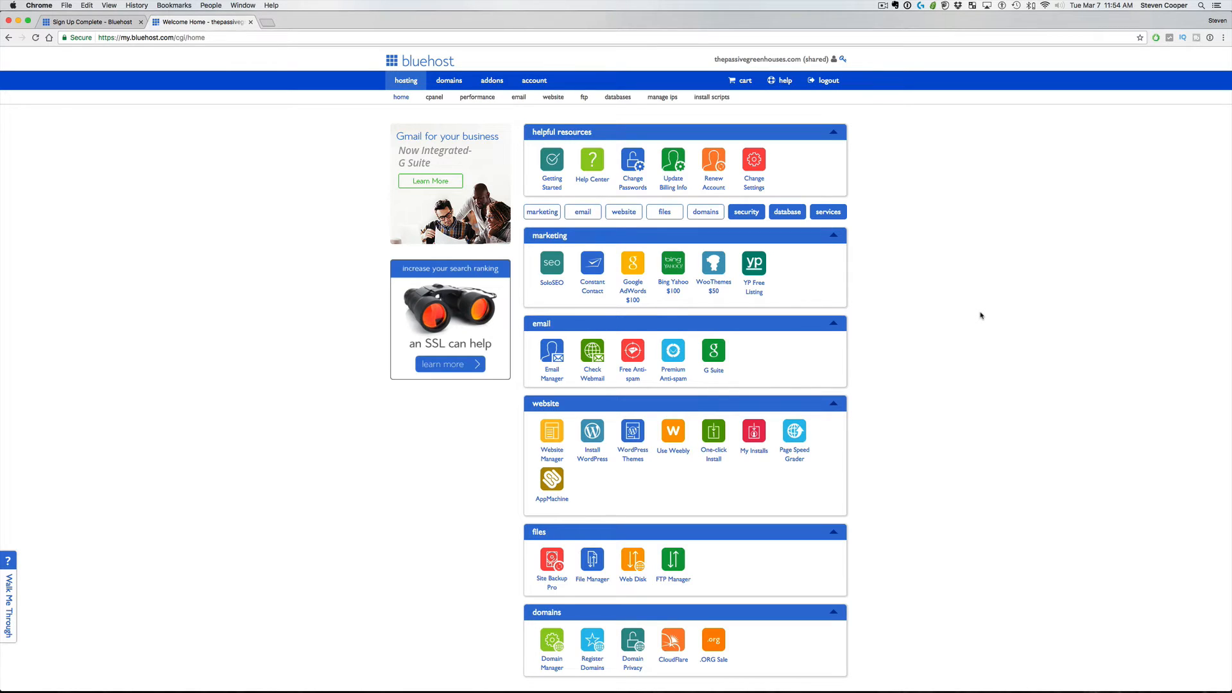
pyautogui.click(594, 431)
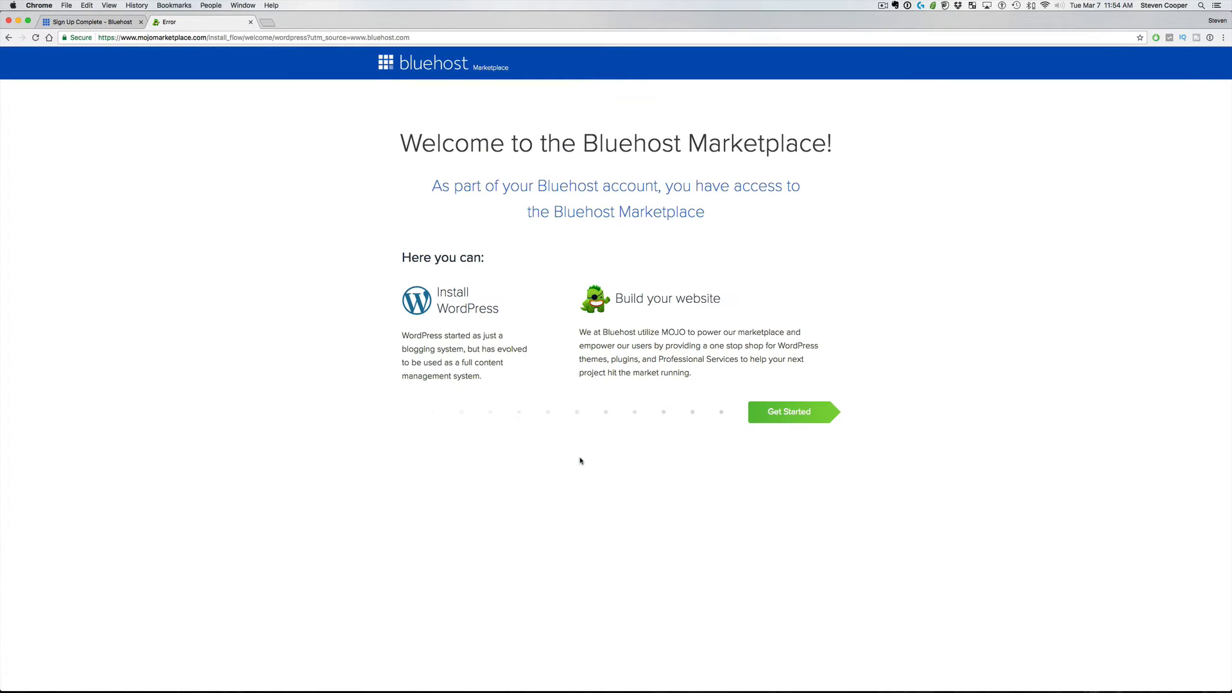
pyautogui.click(797, 417)
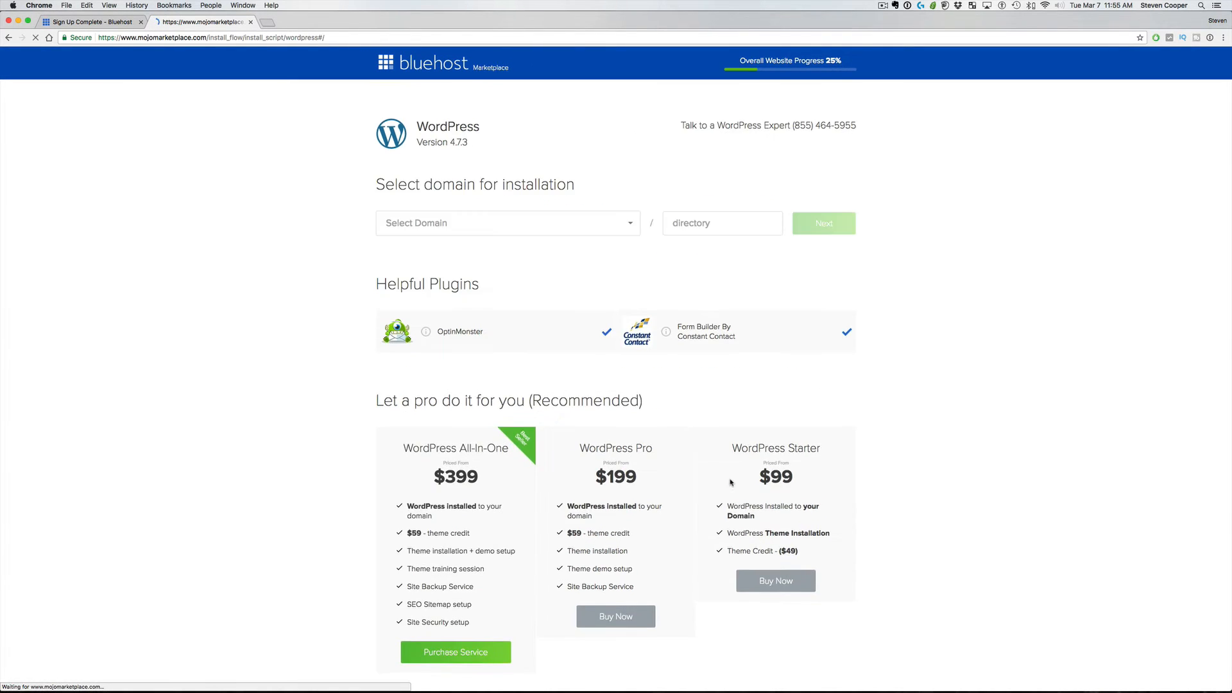
pyautogui.click(632, 225)
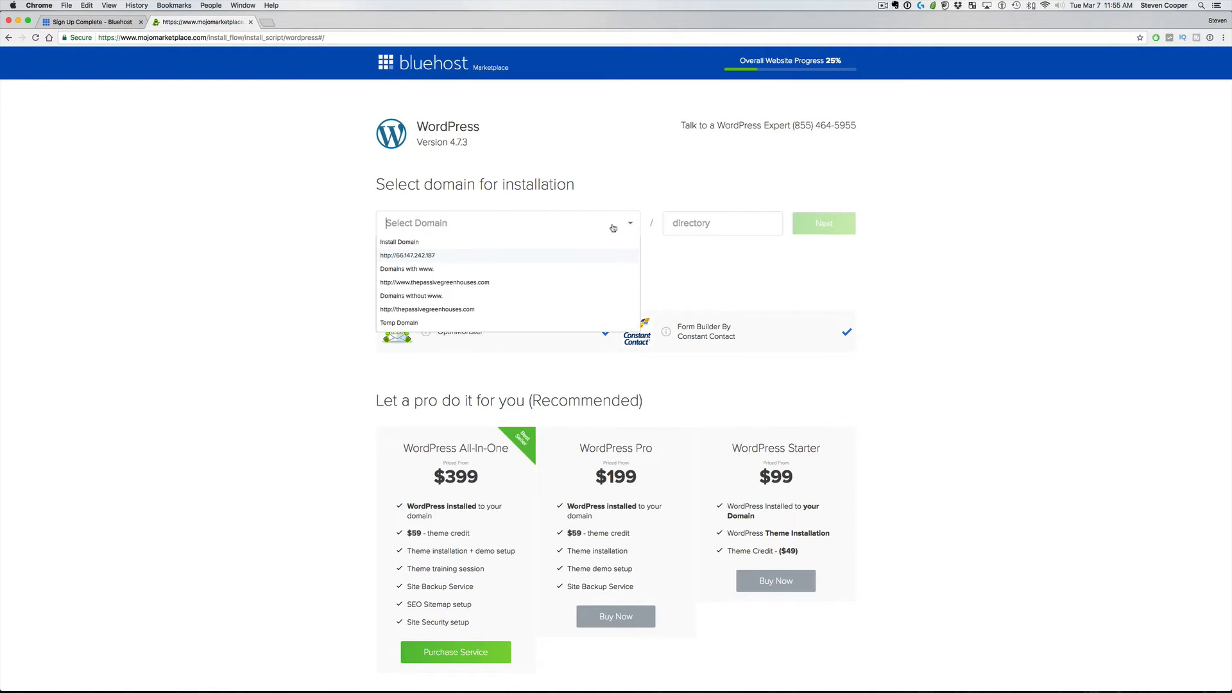
pyautogui.click(483, 283)
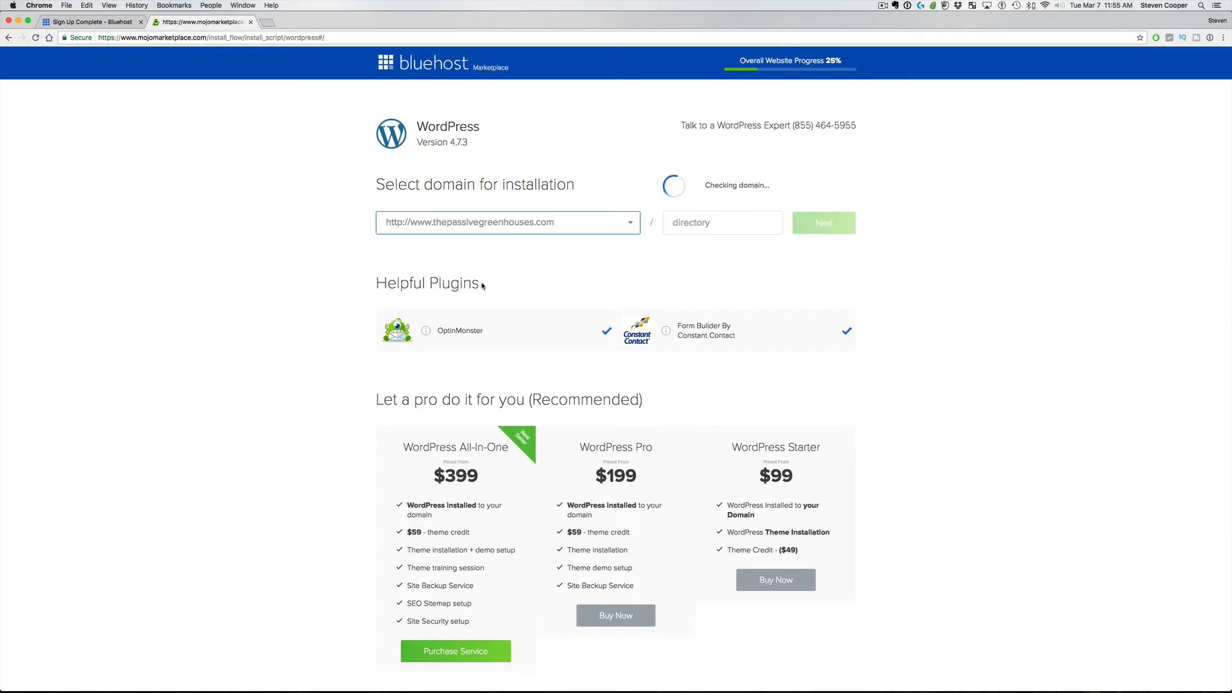
pyautogui.click(603, 228)
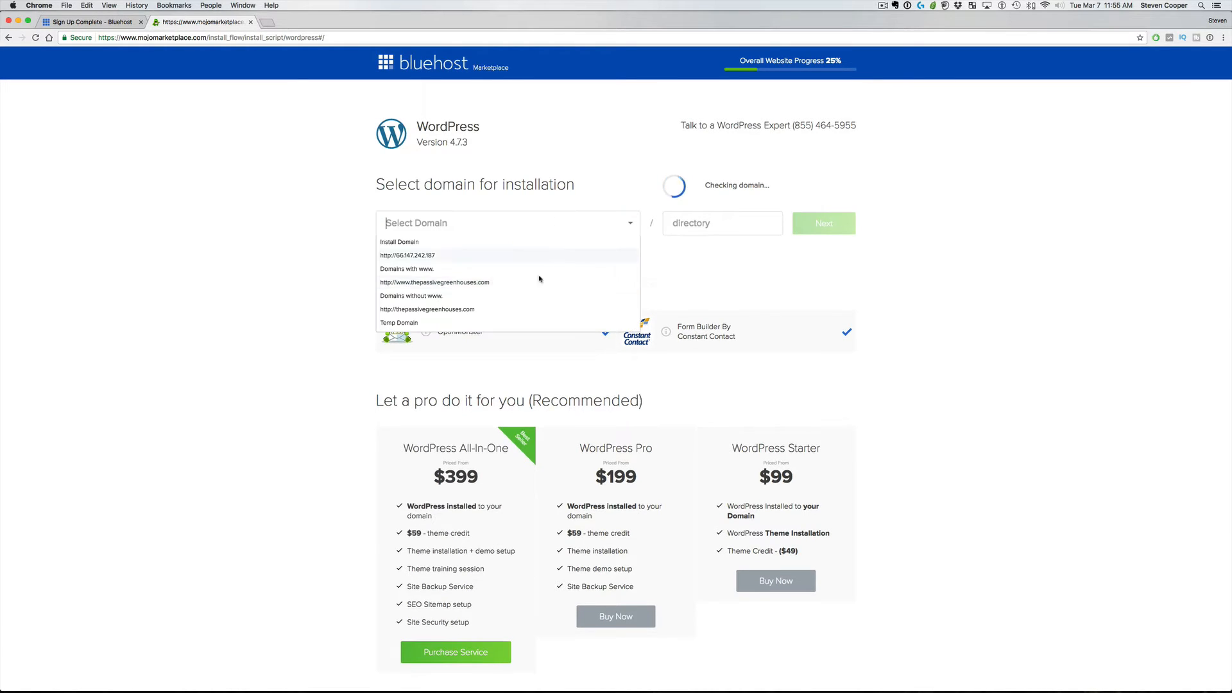
pyautogui.click(476, 311)
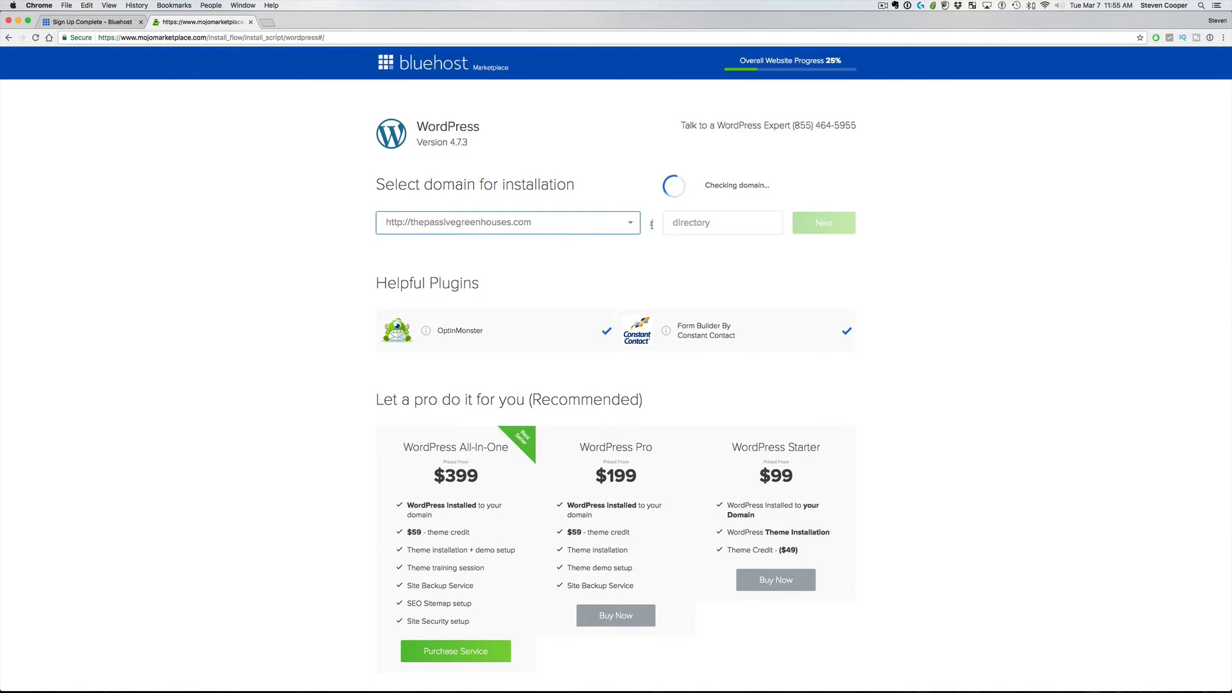
pyautogui.click(812, 225)
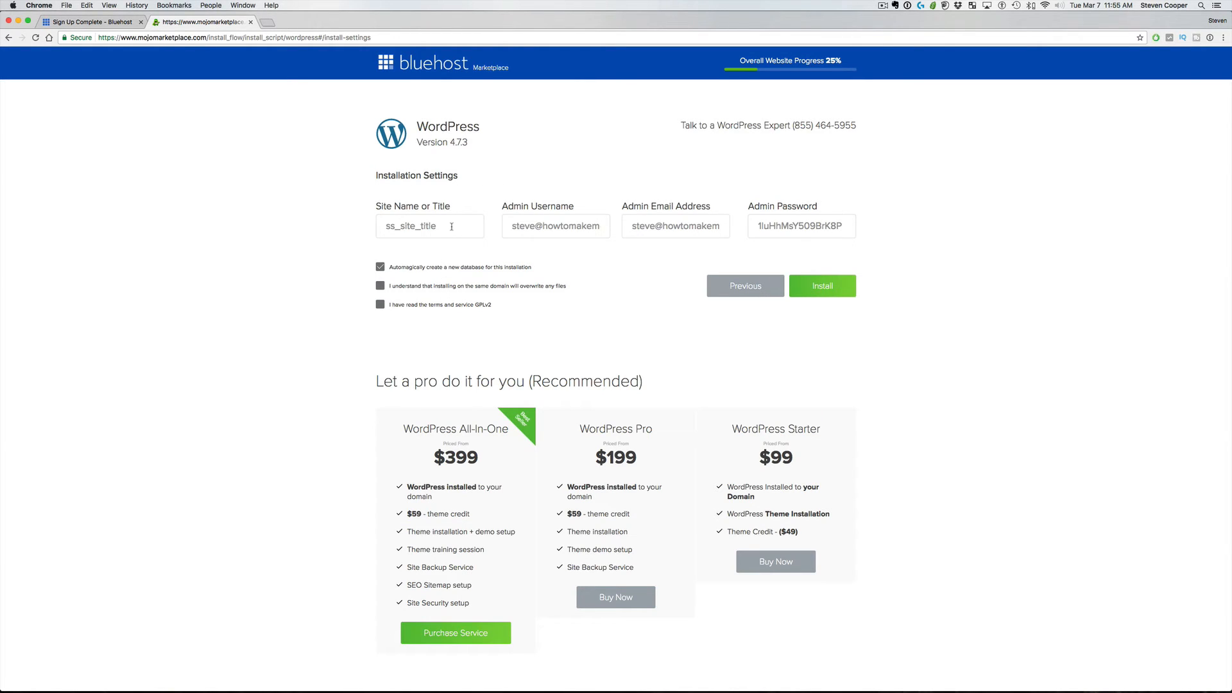
# Set the WordPress site name to "The Passive Greenhouse"
pyautogui.moveTo(452, 226); pyautogui.dragTo(377, 230)
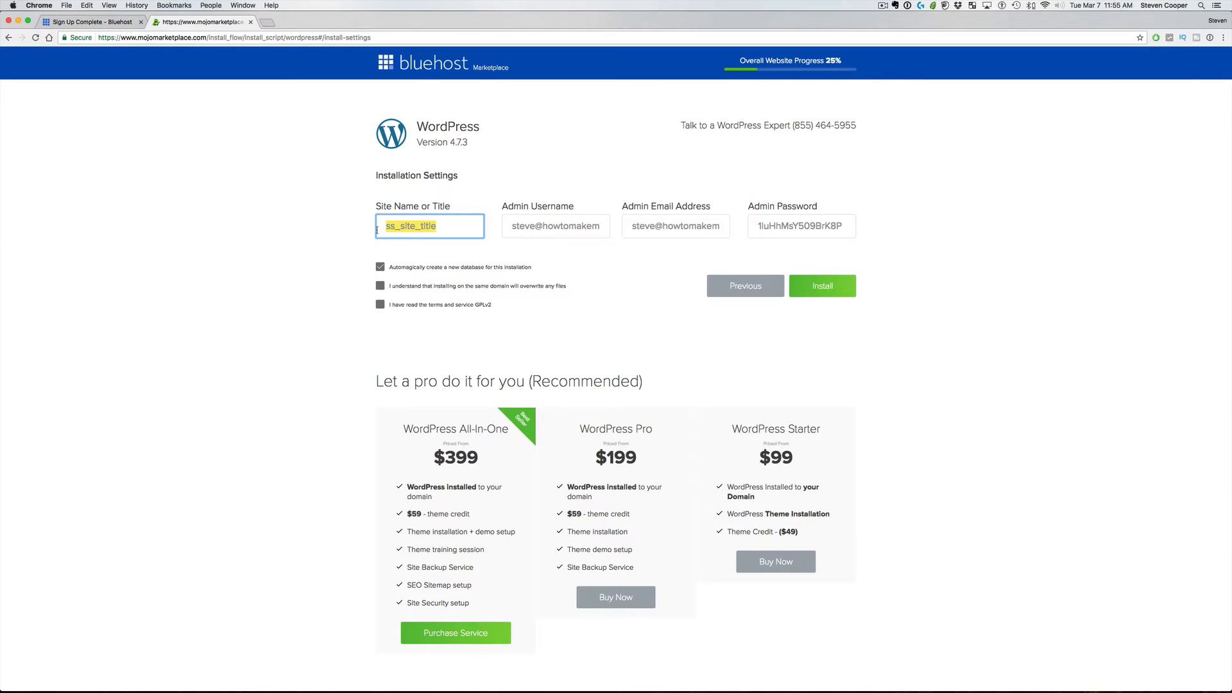
pyautogui.write('The Pass')
pyautogui.write('ive Green')
pyautogui.write('house')
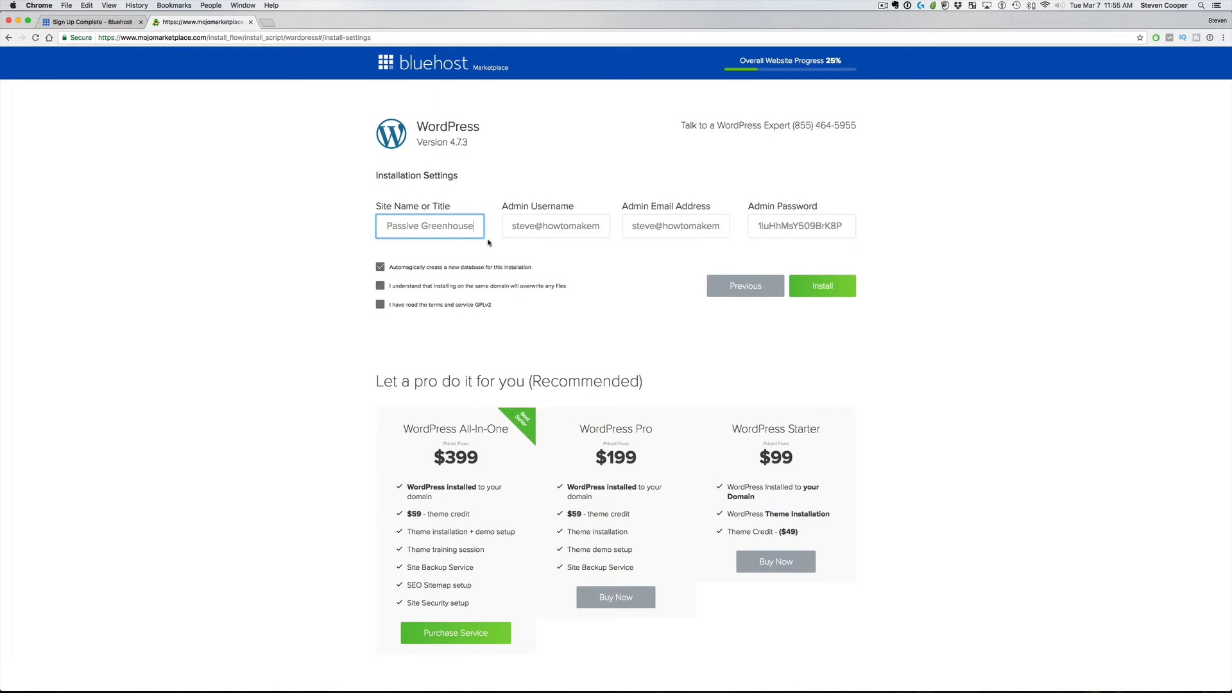
# Replace the prefilled admin username with a custom phrase and copy that username
pyautogui.click(565, 229)
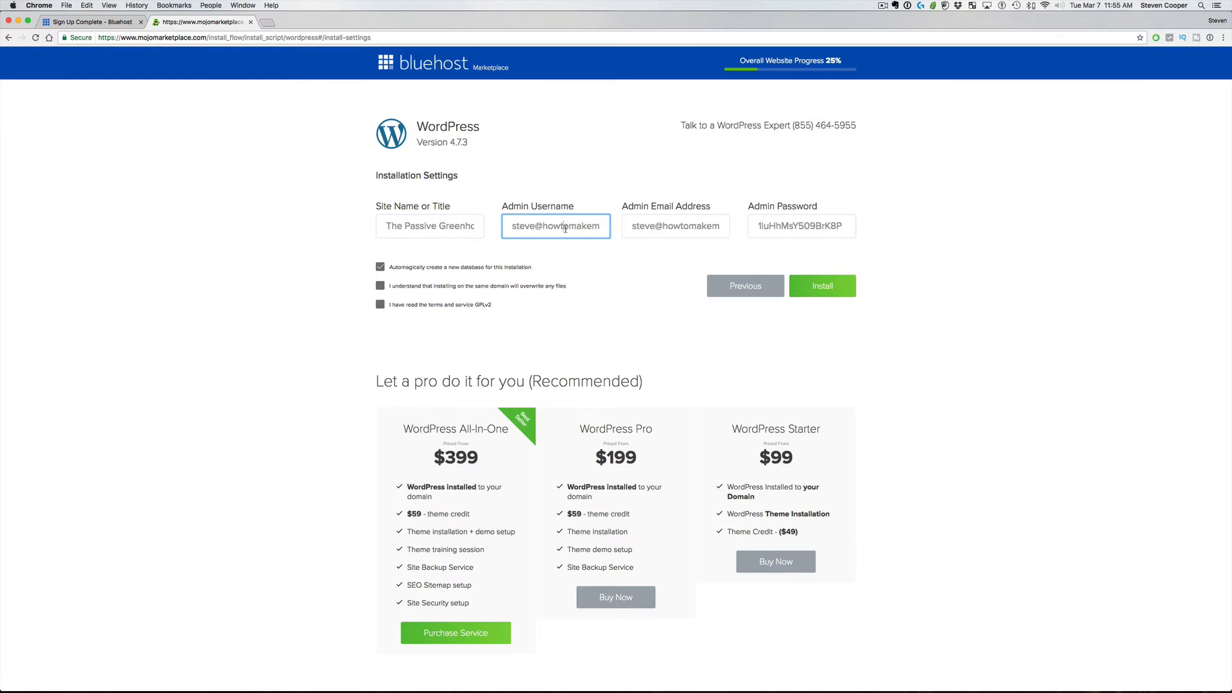
pyautogui.tripleClick(566, 229)
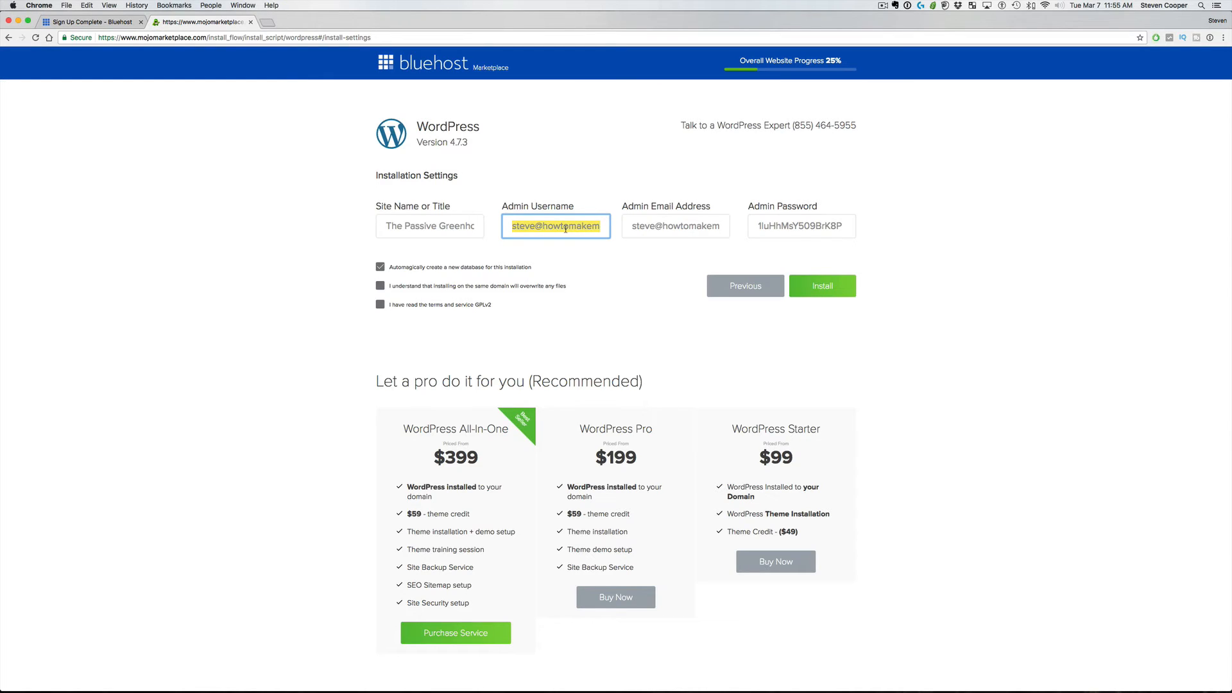
pyautogui.write('Steve Is Awesome')
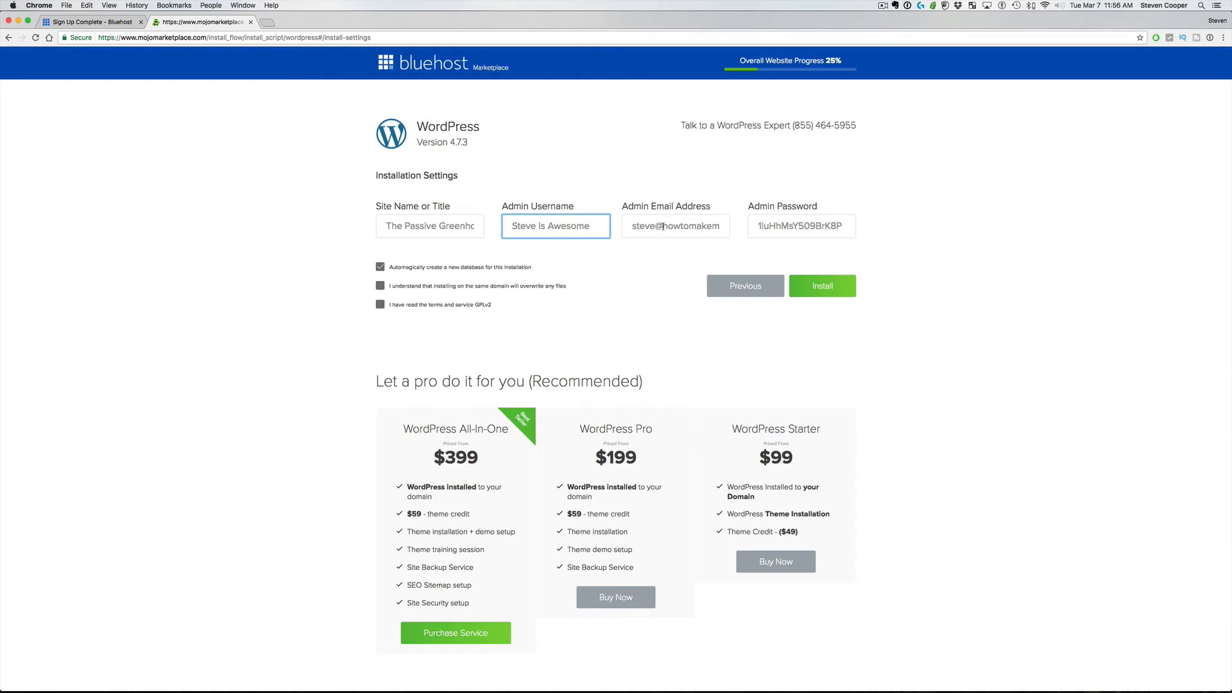
pyautogui.moveTo(588, 226); pyautogui.dragTo(499, 228)
pyautogui.press('super+c')
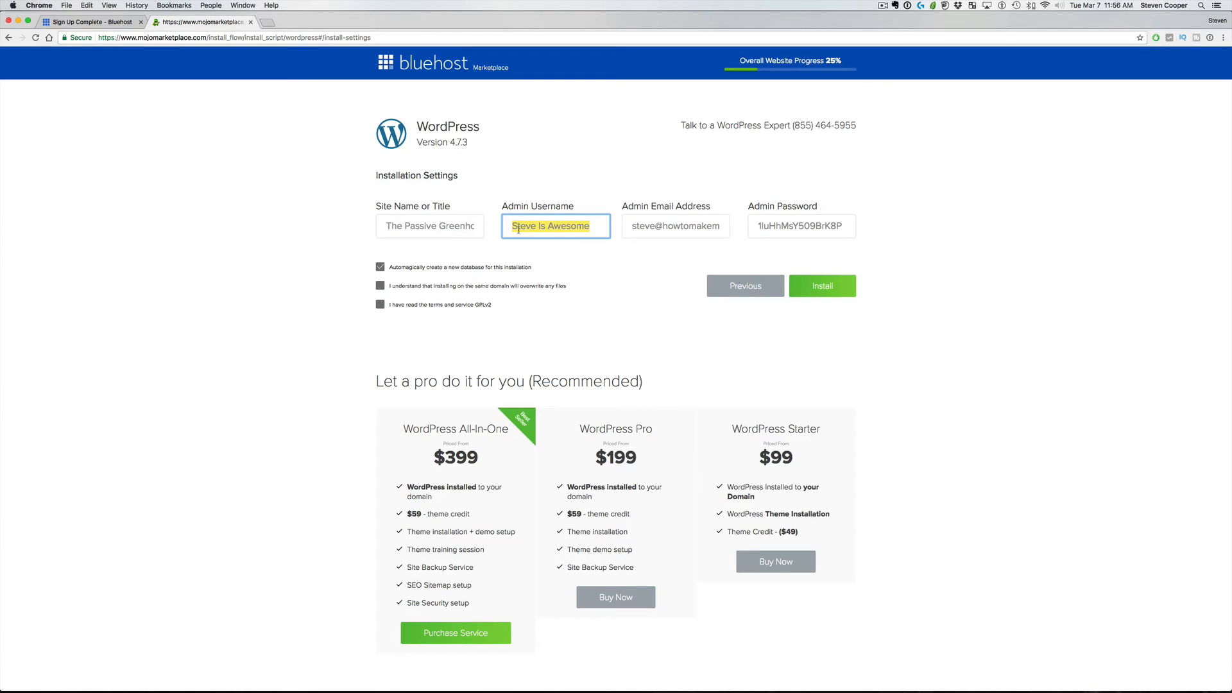
# Switch to Evernote and back, and replace the admin email address with the copied username
pyautogui.tripleClick(682, 228)
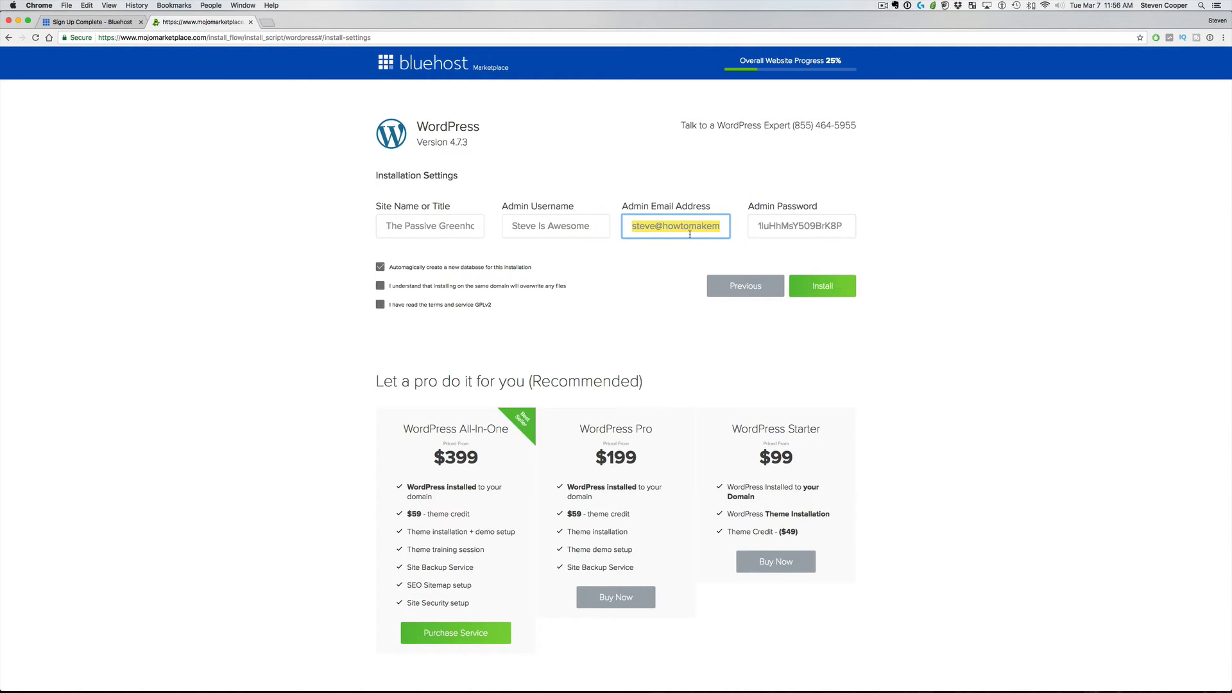
pyautogui.press('super+Tab')
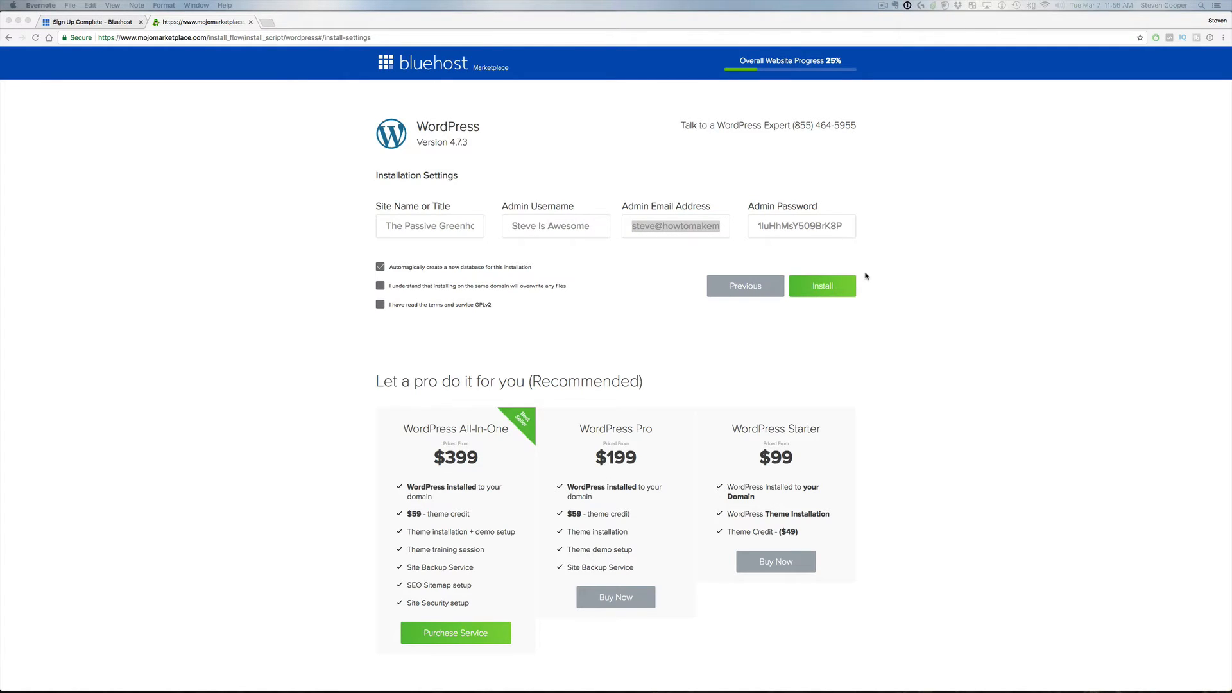
pyautogui.press('super+Tab')
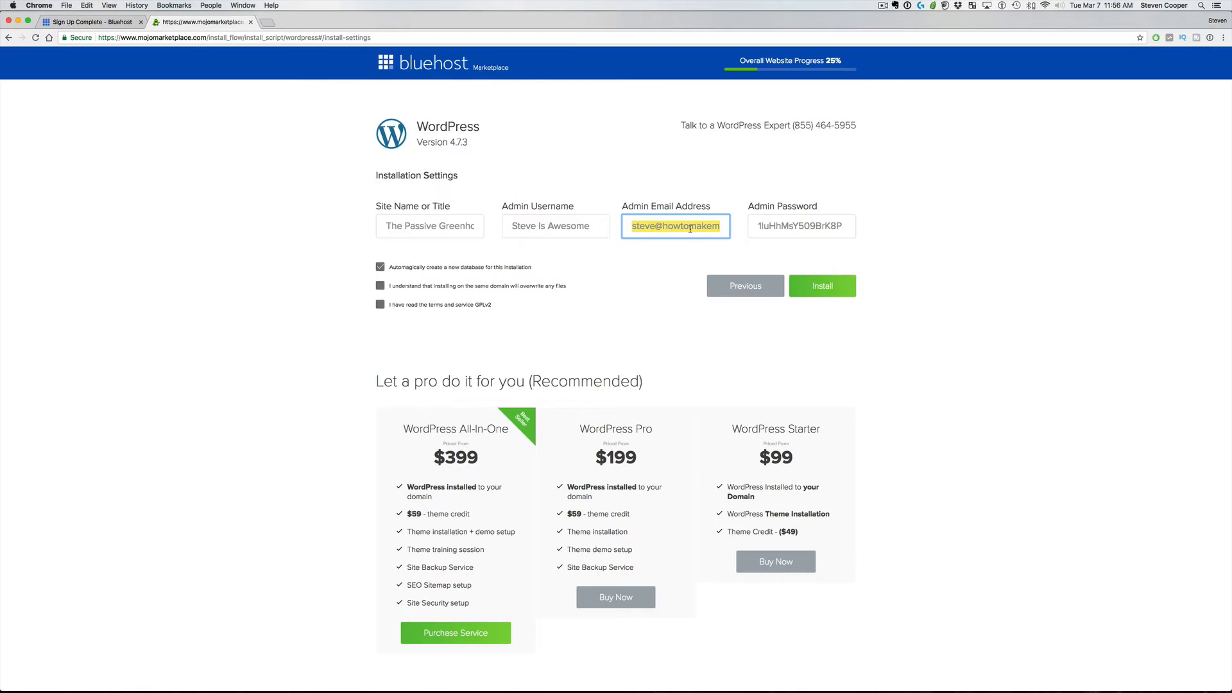
pyautogui.press('super+v')
pyautogui.press('Tab')
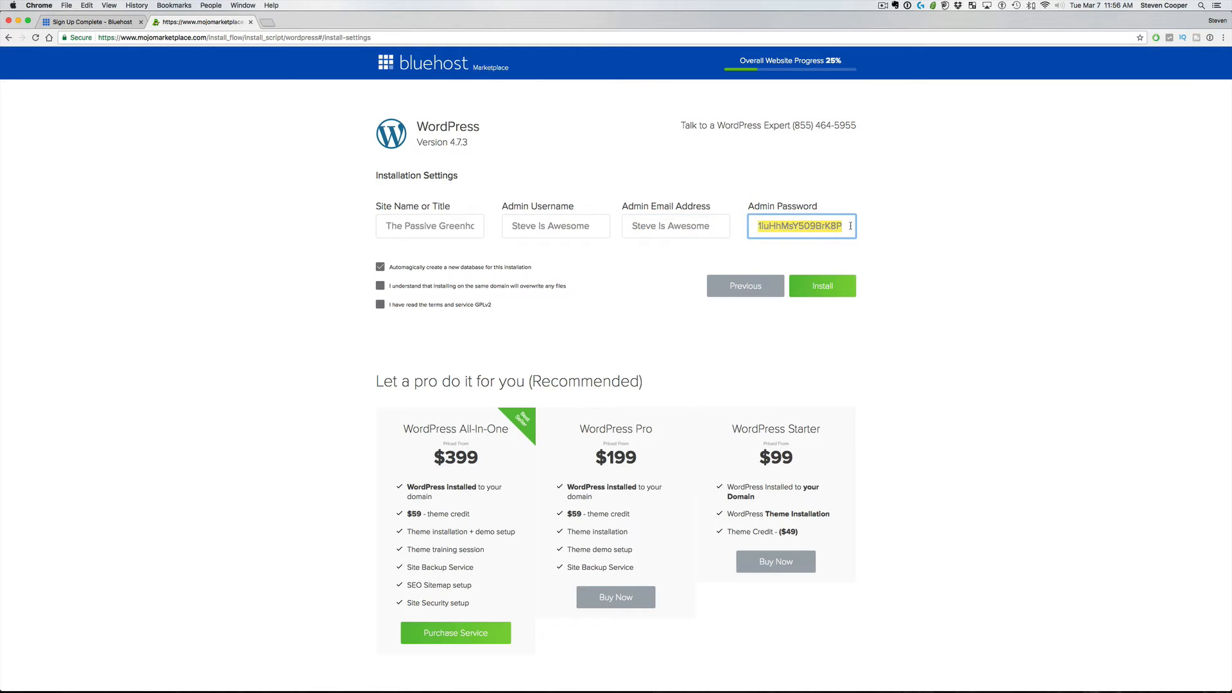
# Select the generated admin password, then switch to Evernote and return to the installation settings
pyautogui.doubleClick(851, 225)
pyautogui.press('super+Tab')
pyautogui.press('super+Tab')
# Acknowledge that existing files will be overwritten, accept the GPLv2 terms and install WordPress
pyautogui.click(380, 286)
pyautogui.click(380, 305)
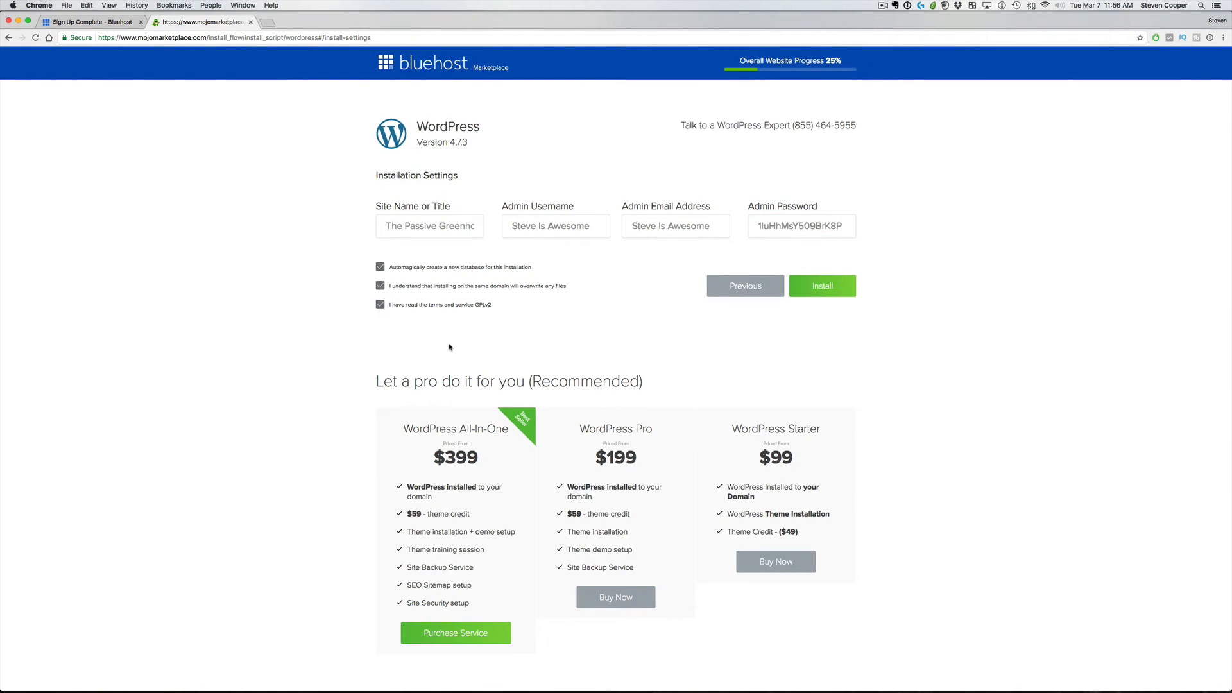
pyautogui.click(826, 292)
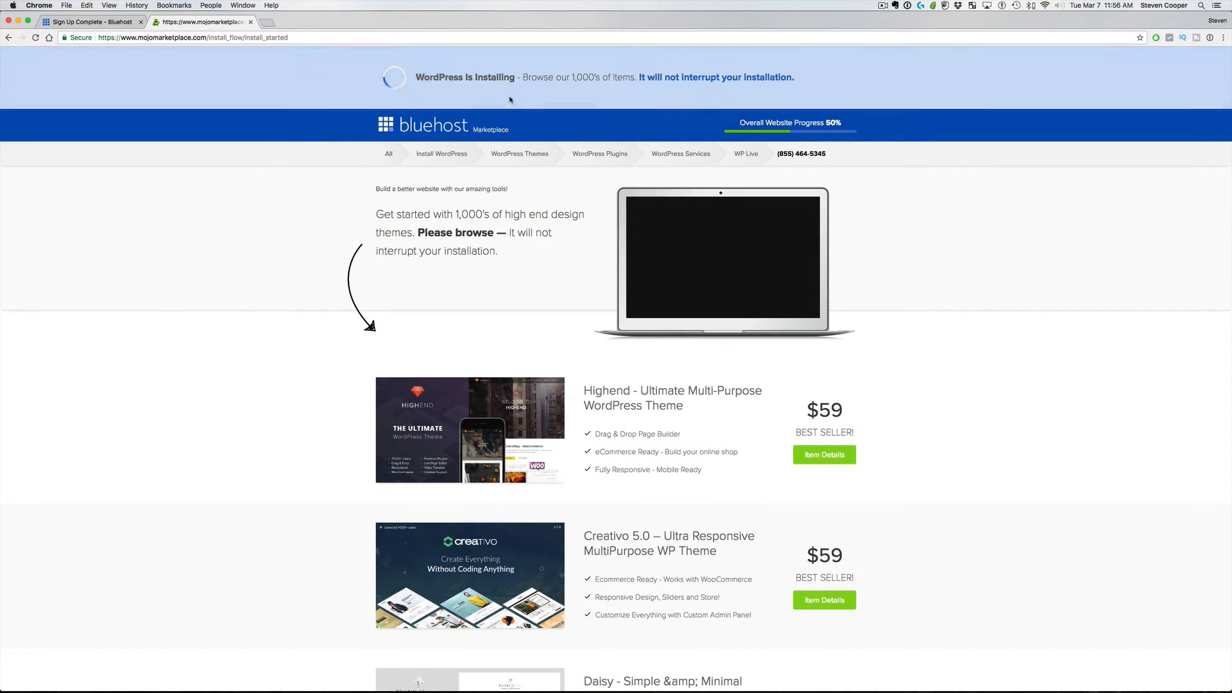
# Examine the marketplace's WordPress themes with their features and prices while WordPress installs
pyautogui.moveTo(685, 161)
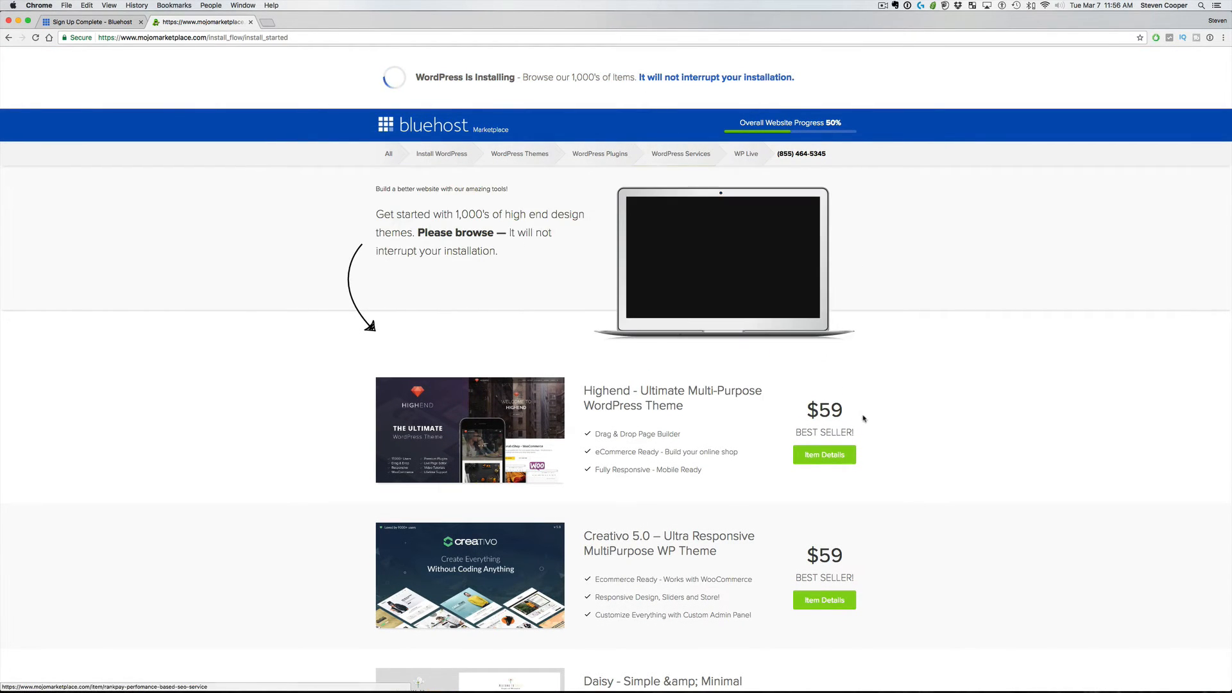
pyautogui.scroll(-5, 690, 363)
pyautogui.scroll(-6, 691, 368)
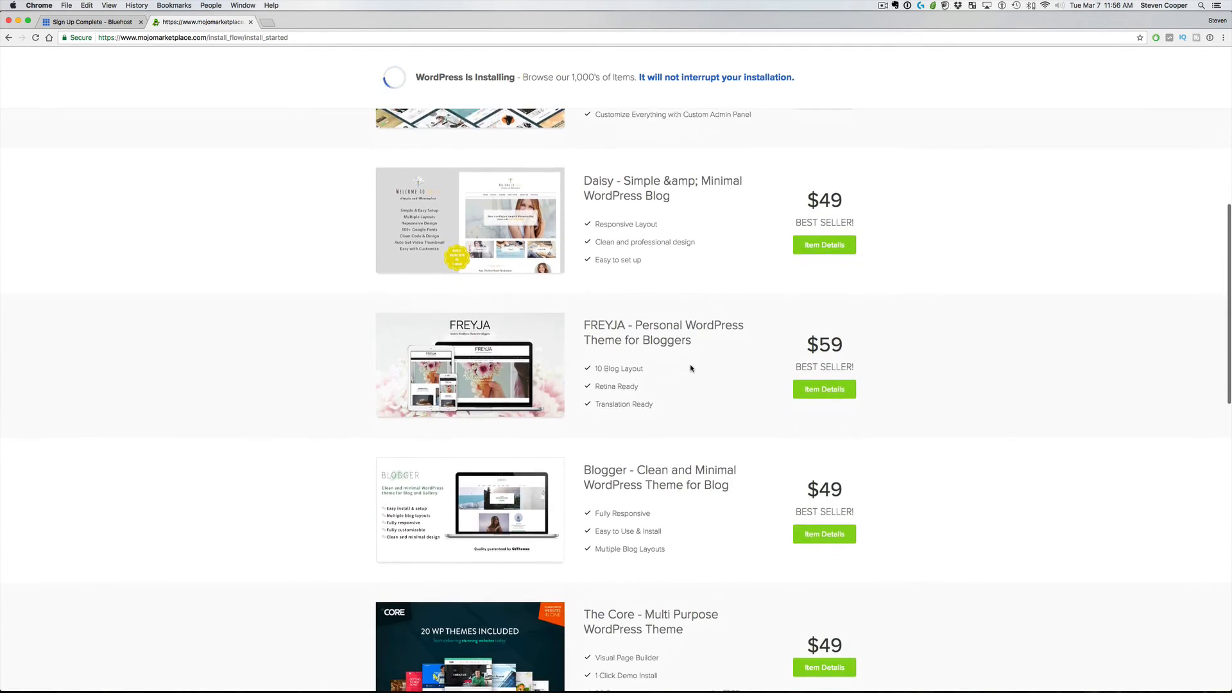
pyautogui.scroll(-4, 691, 368)
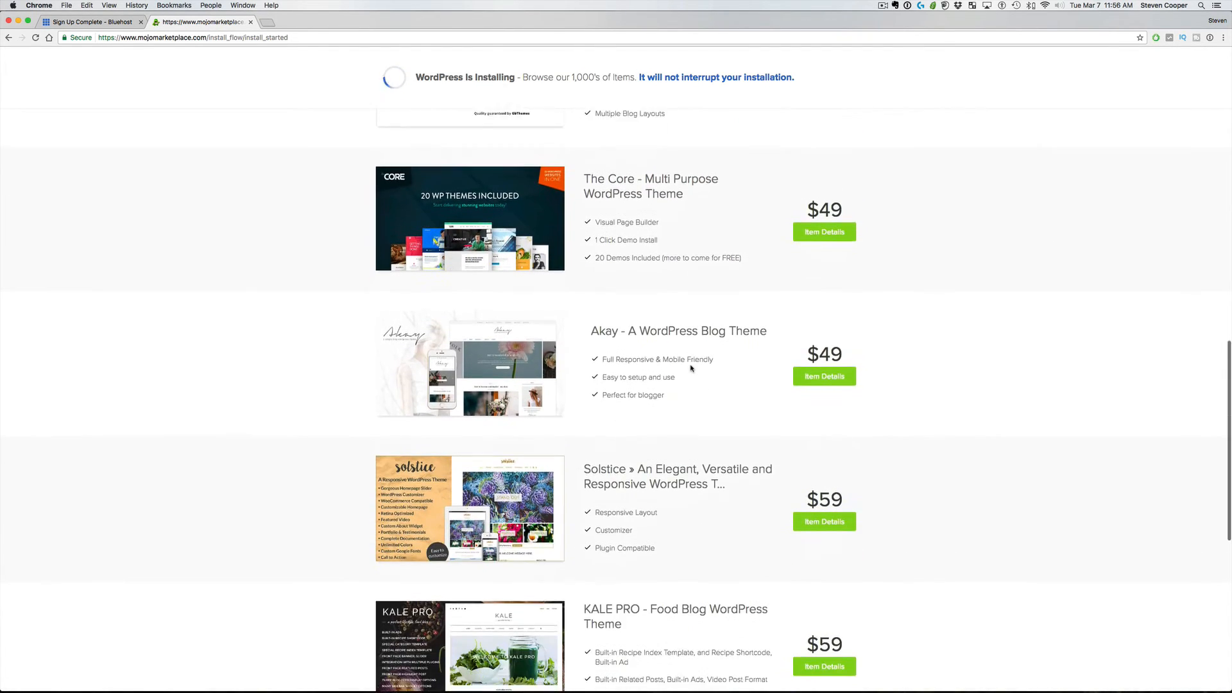
pyautogui.scroll(8, 691, 368)
pyautogui.scroll(7, 691, 368)
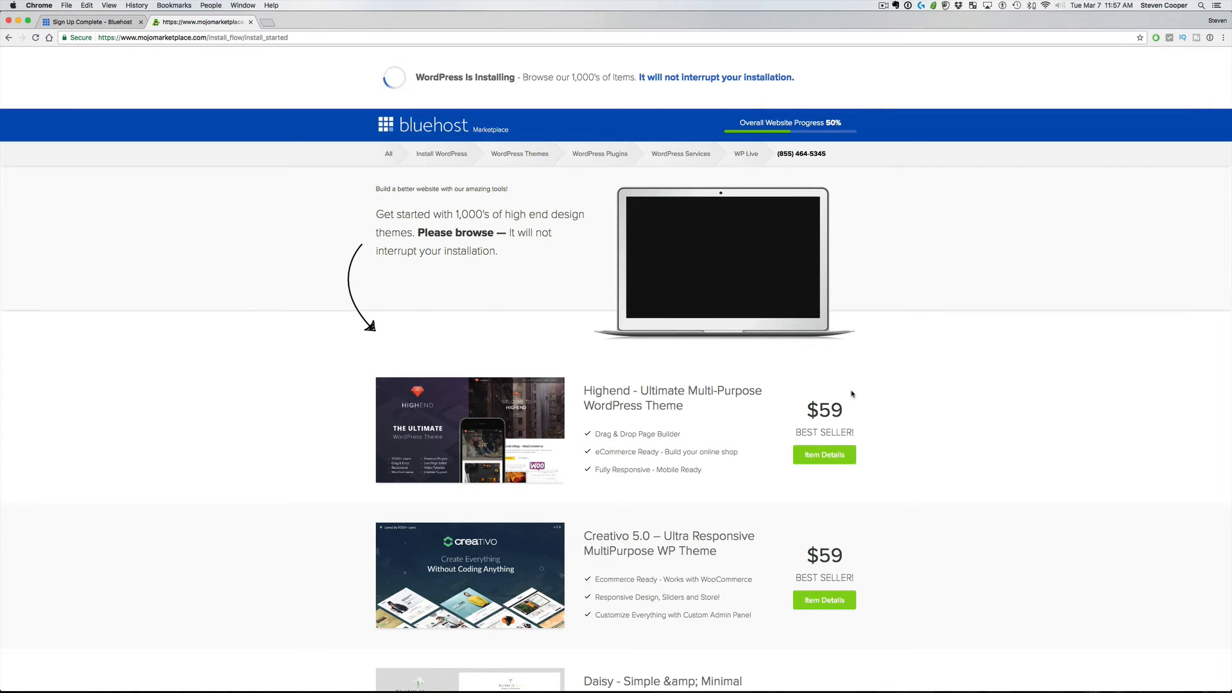
pyautogui.scroll(-10, 852, 394)
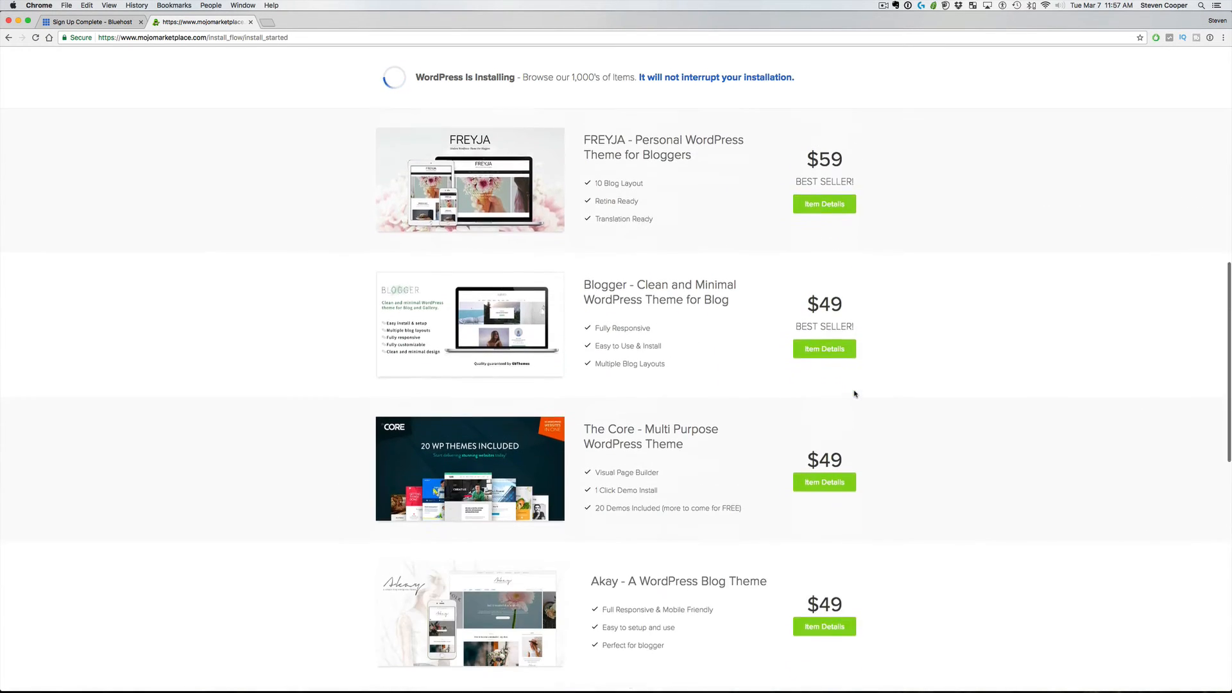
pyautogui.scroll(-3, 855, 395)
pyautogui.scroll(-3, 854, 394)
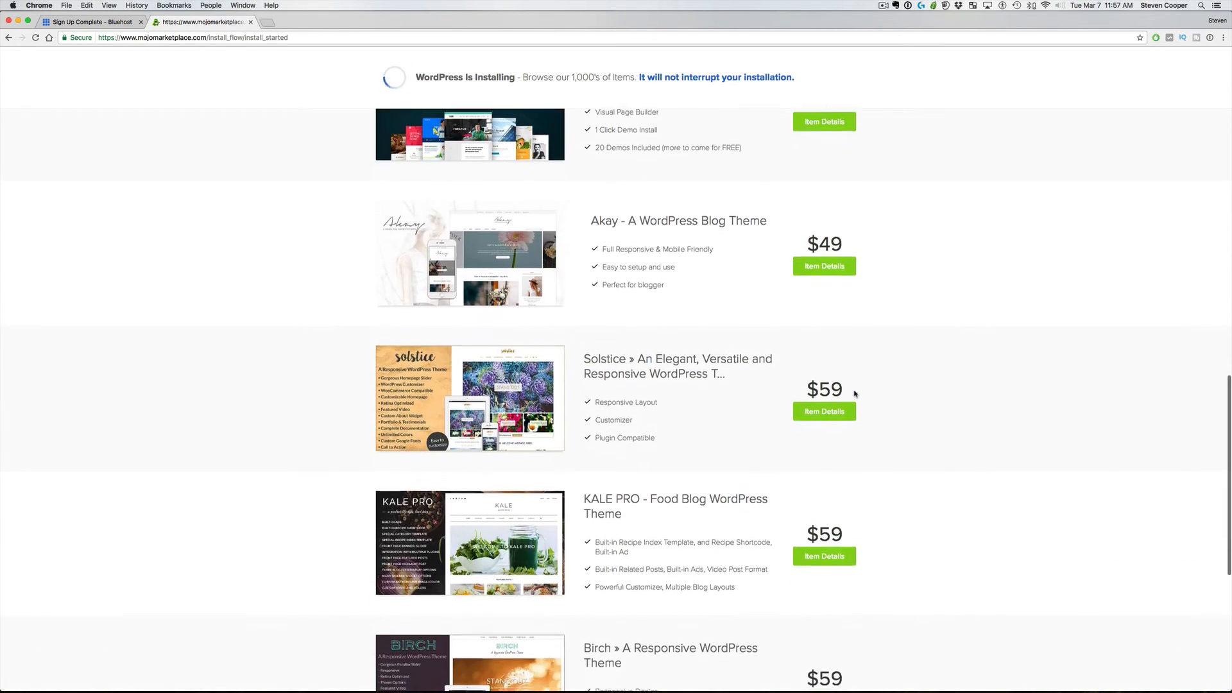
pyautogui.scroll(15, 855, 394)
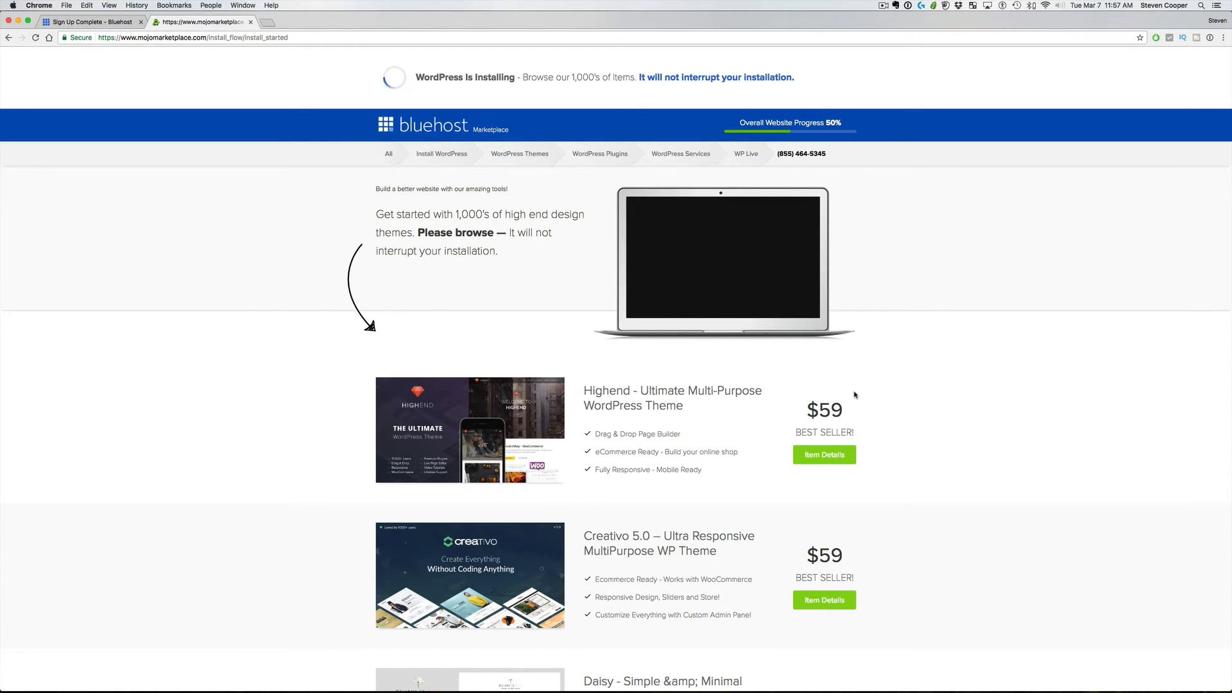
# Open the finished installation's details and its wp-admin page, then return and copy the wp-admin address
pyautogui.click(766, 75)
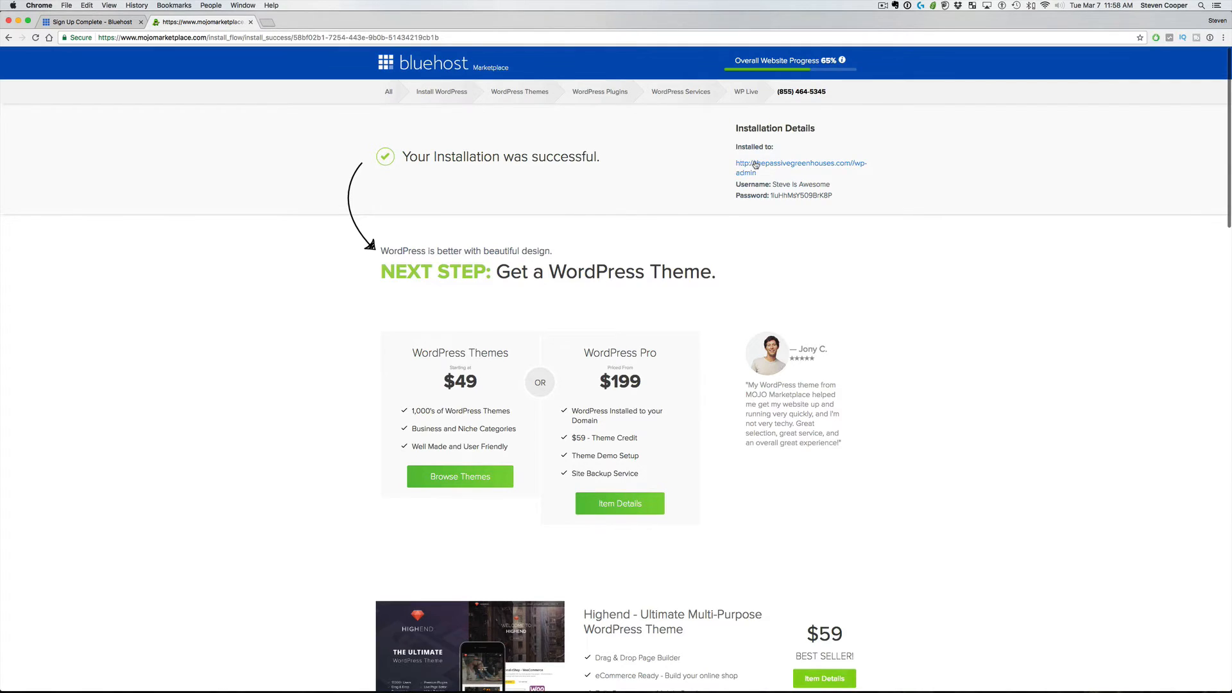
pyautogui.click(848, 163)
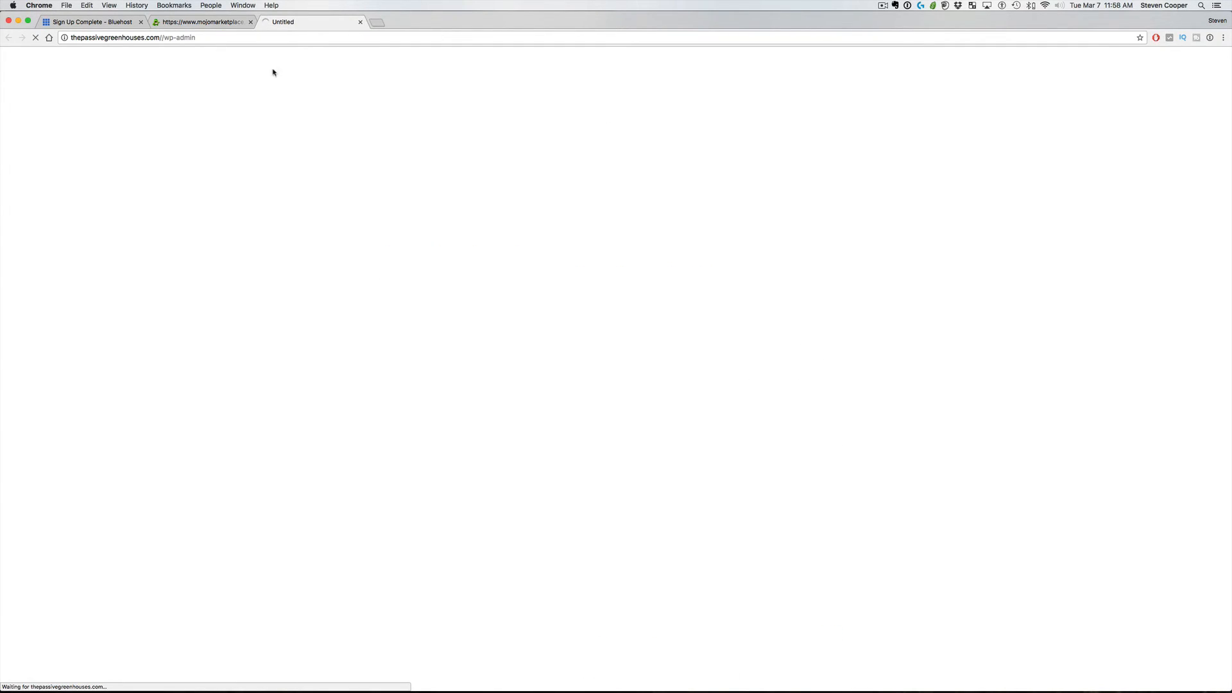
pyautogui.click(192, 23)
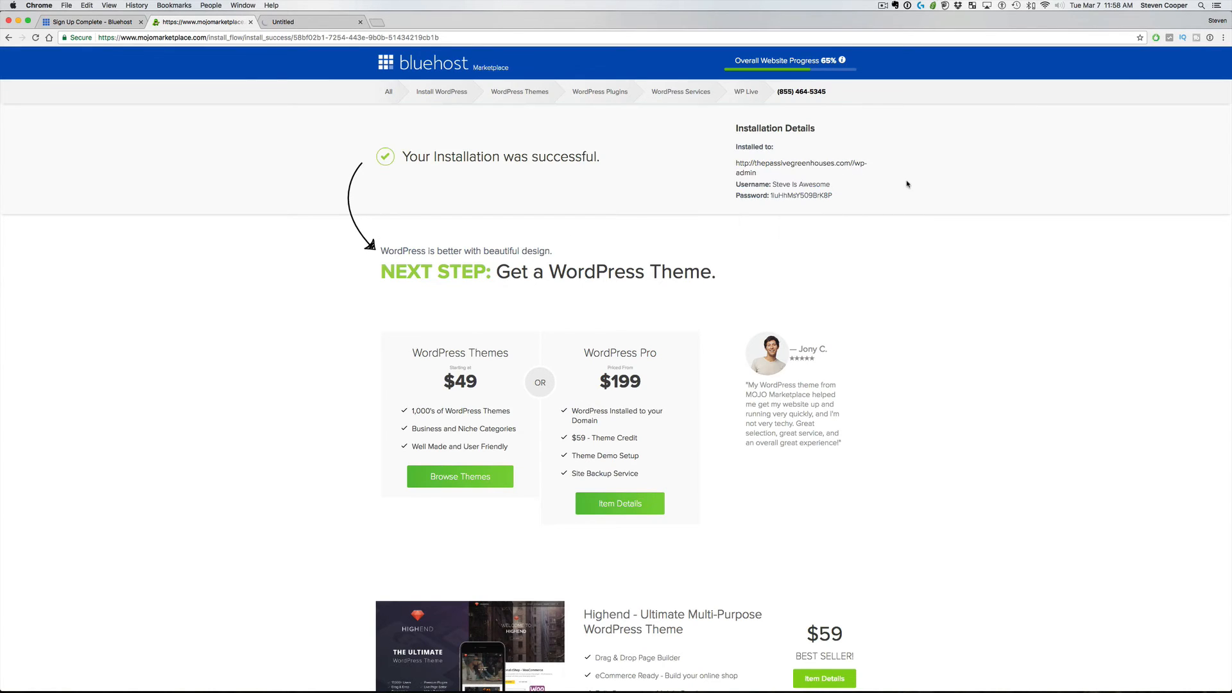
pyautogui.rightClick(813, 165)
pyautogui.click(838, 210)
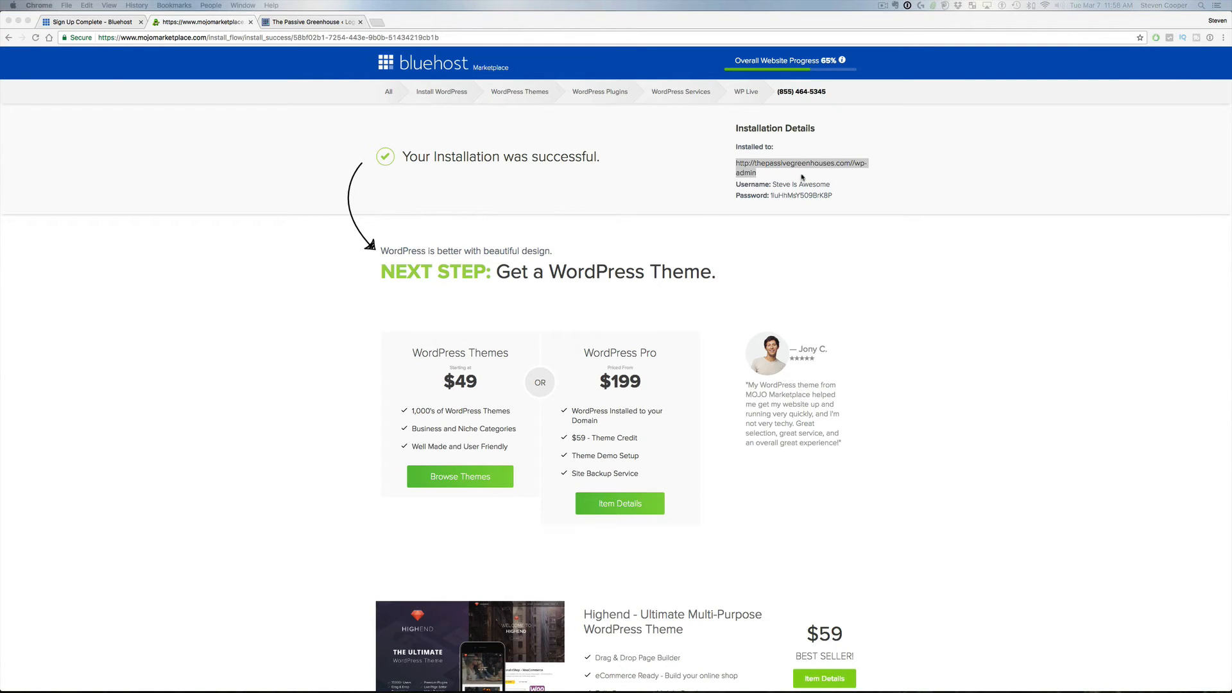
# Open the site's wp-admin page from the link in the installation details
pyautogui.click(852, 181)
pyautogui.click(817, 194)
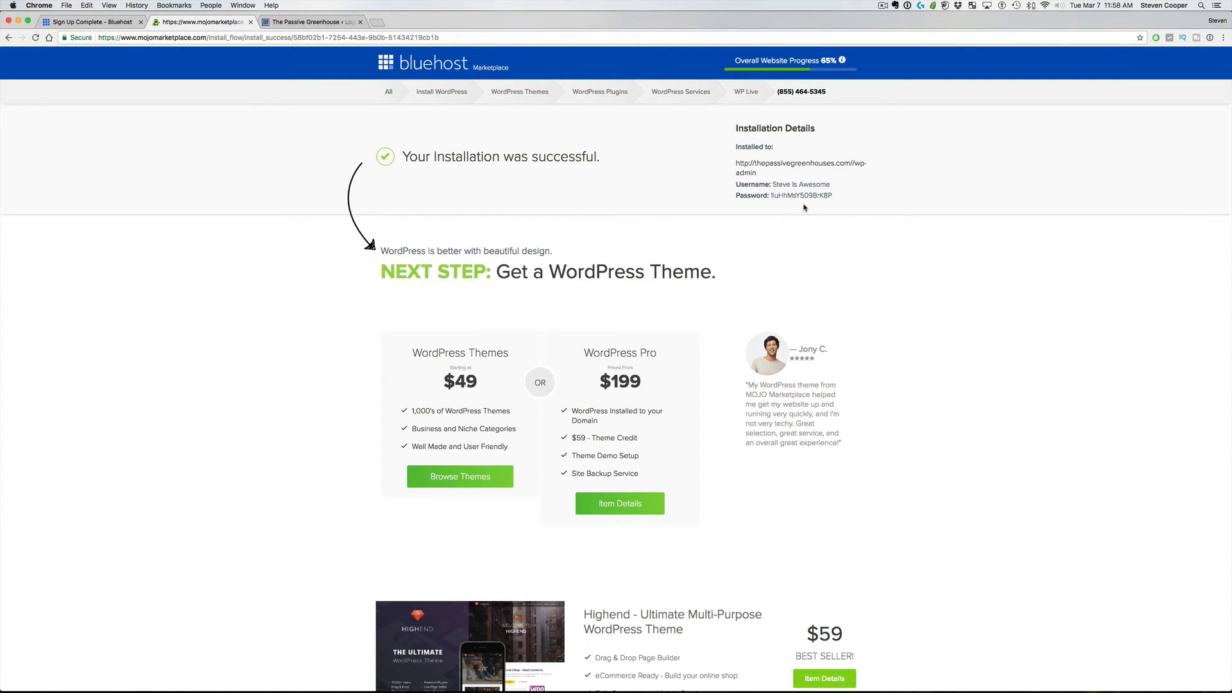
pyautogui.click(839, 165)
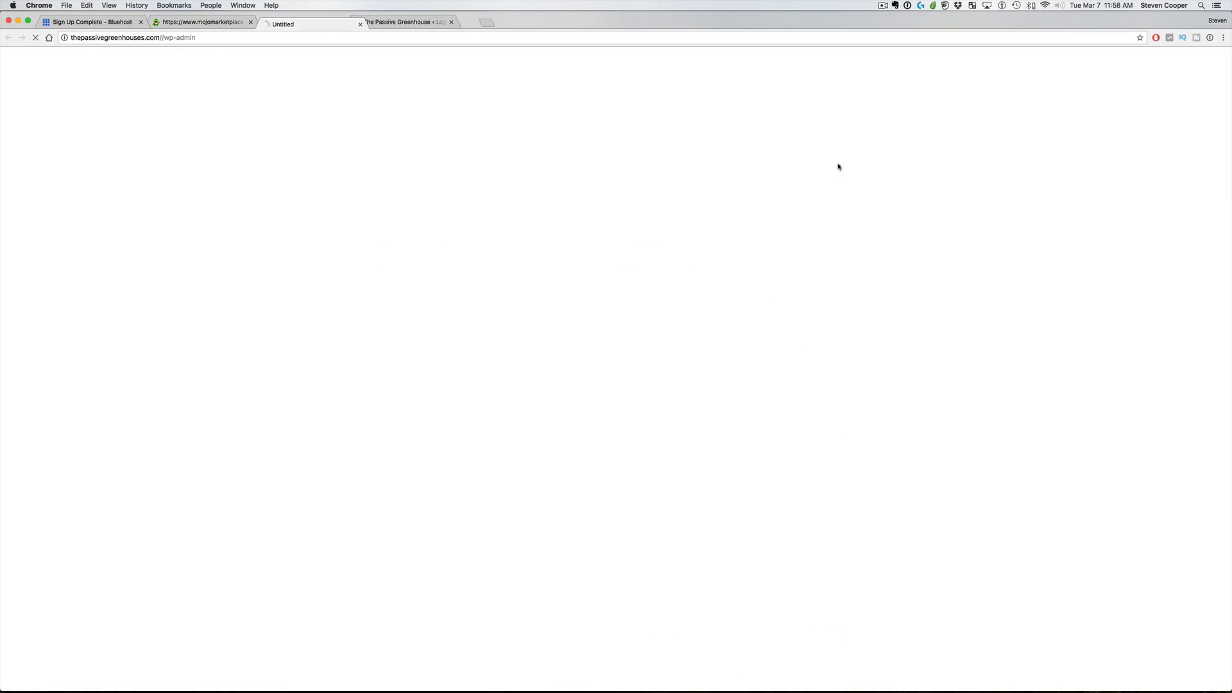
pyautogui.click(471, 22)
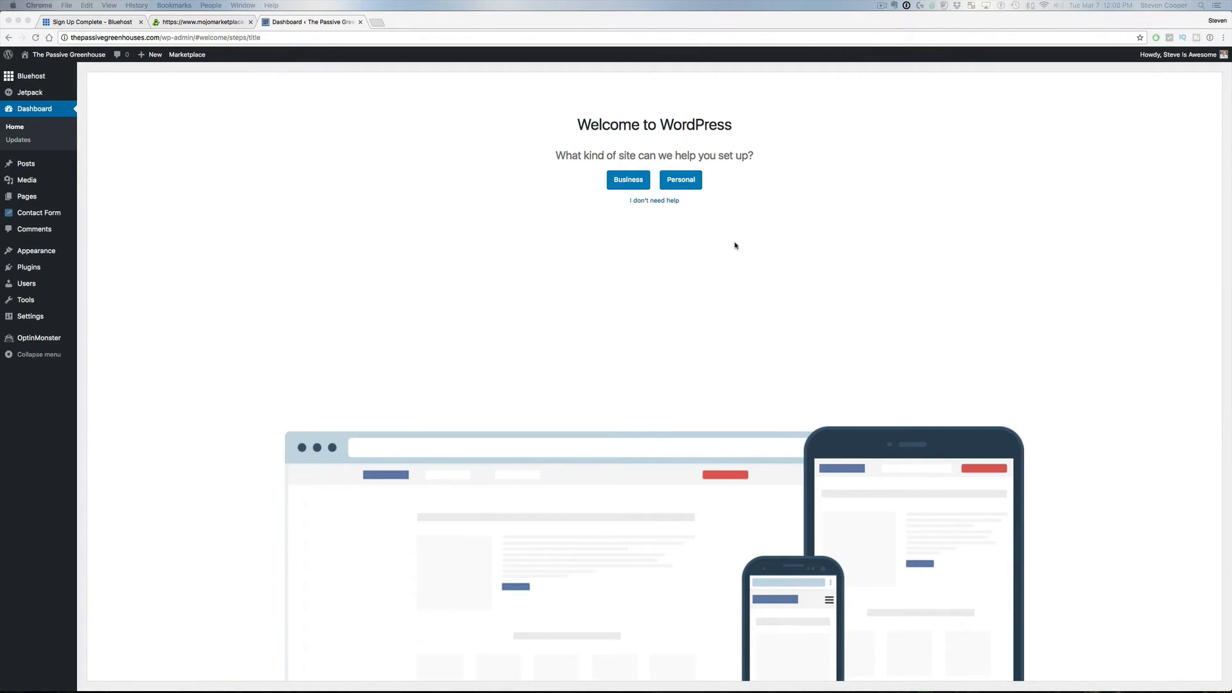
# Choose a personal site and set the site description to "Enjoying Home Grown Food All Year"
pyautogui.click(690, 179)
pyautogui.click(691, 180)
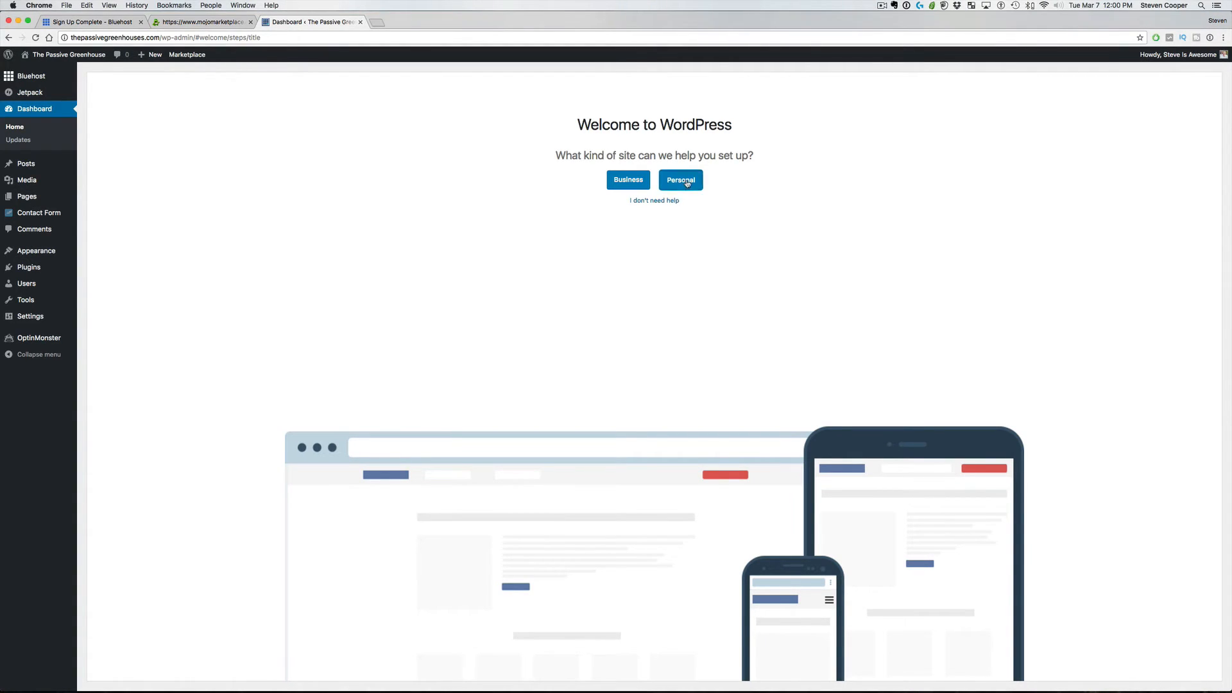
pyautogui.press('Tab')
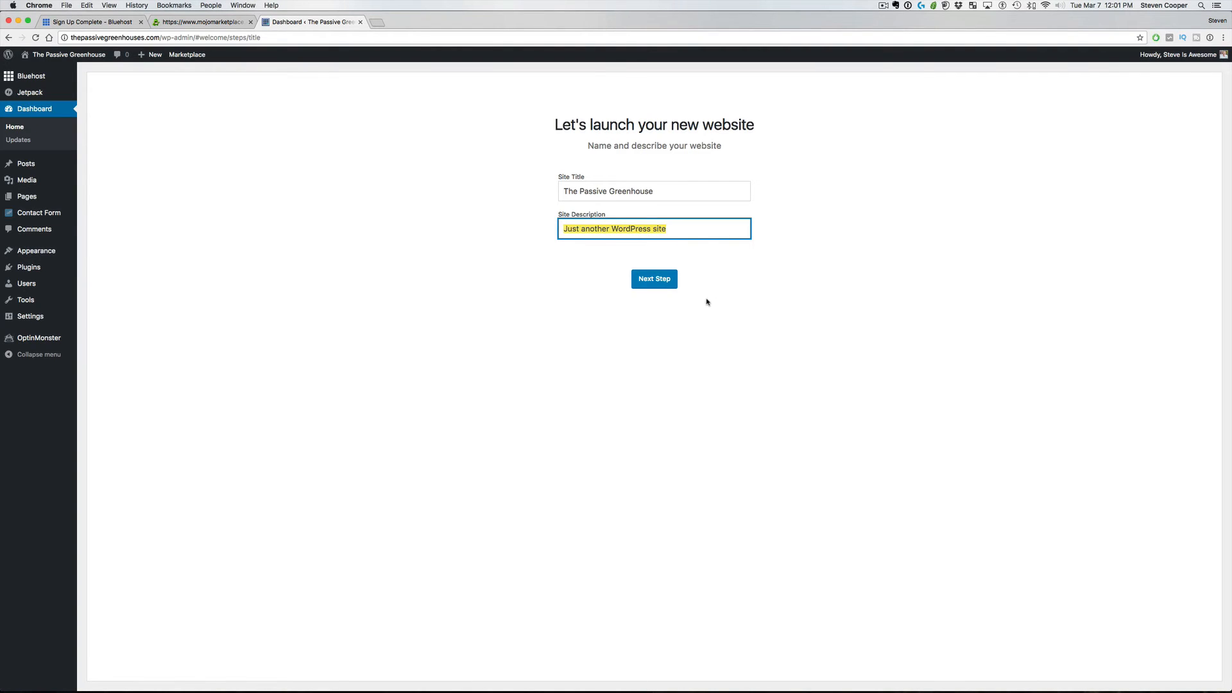
pyautogui.click(683, 231)
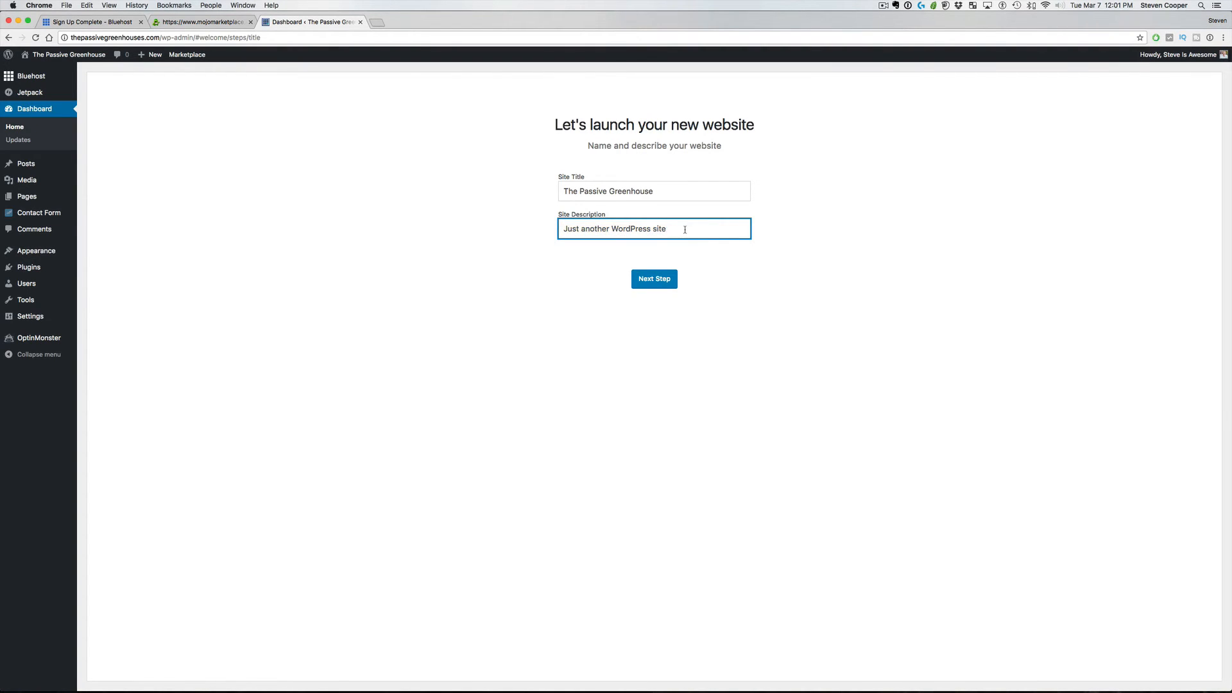
pyautogui.moveTo(685, 230); pyautogui.dragTo(552, 226)
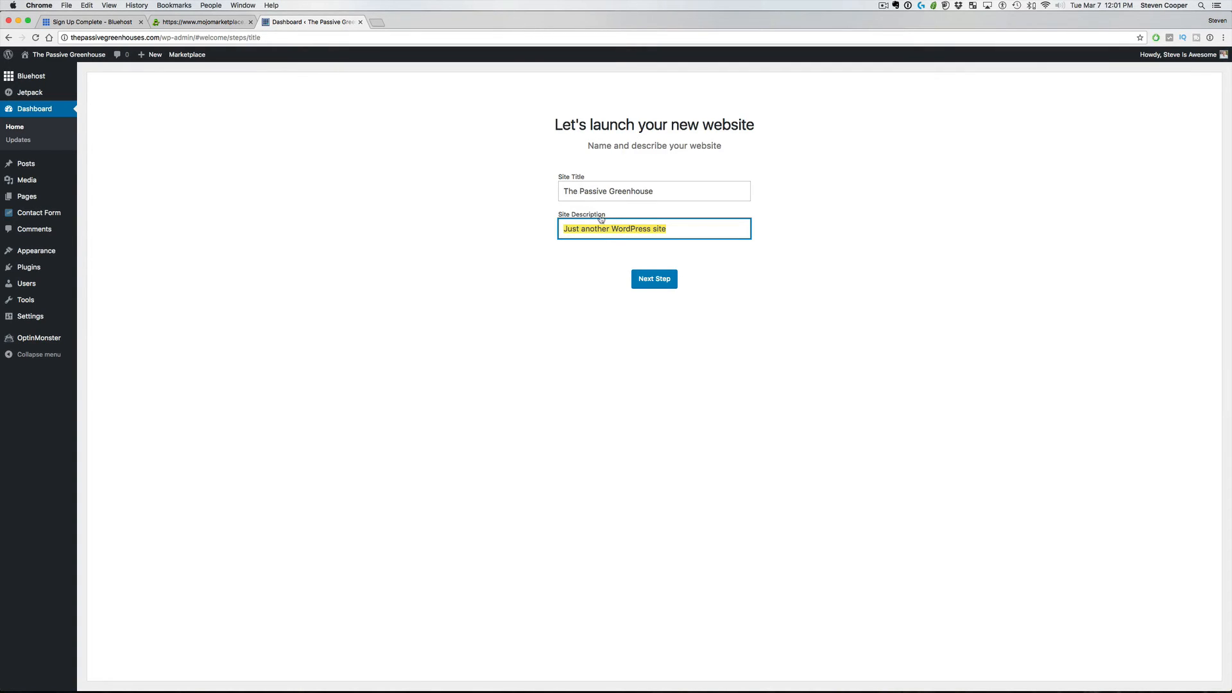
pyautogui.click(674, 231)
pyautogui.tripleClick(674, 230)
pyautogui.press('super+v')
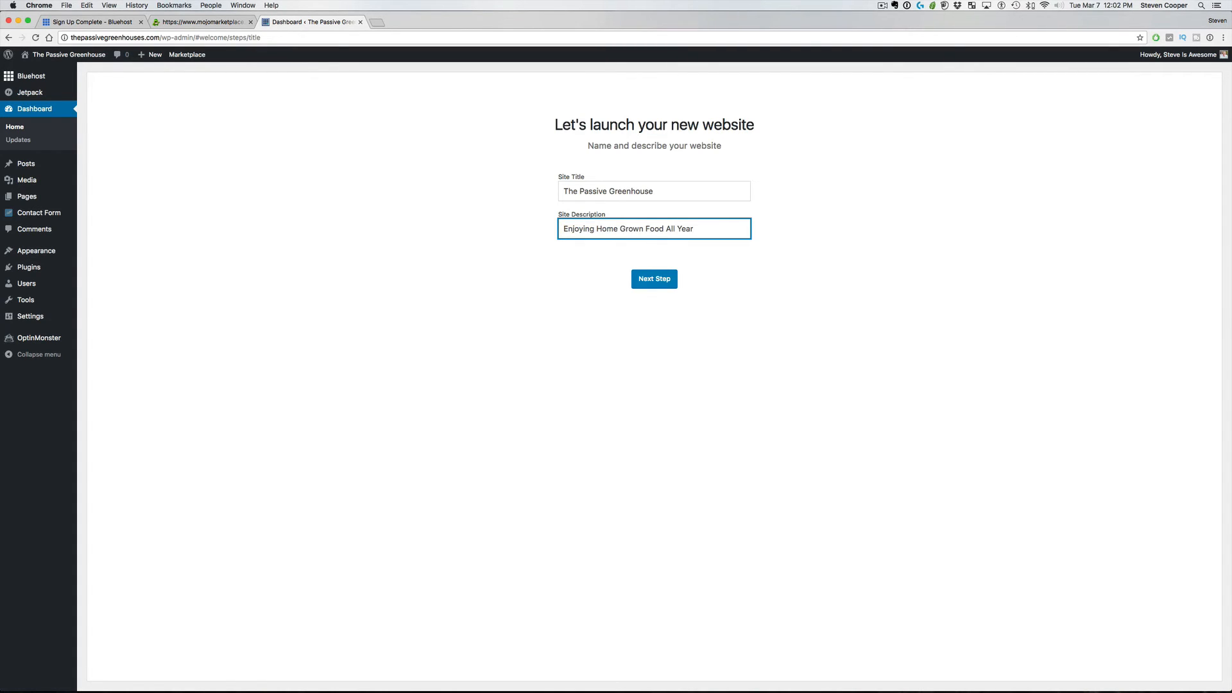
pyautogui.click(650, 280)
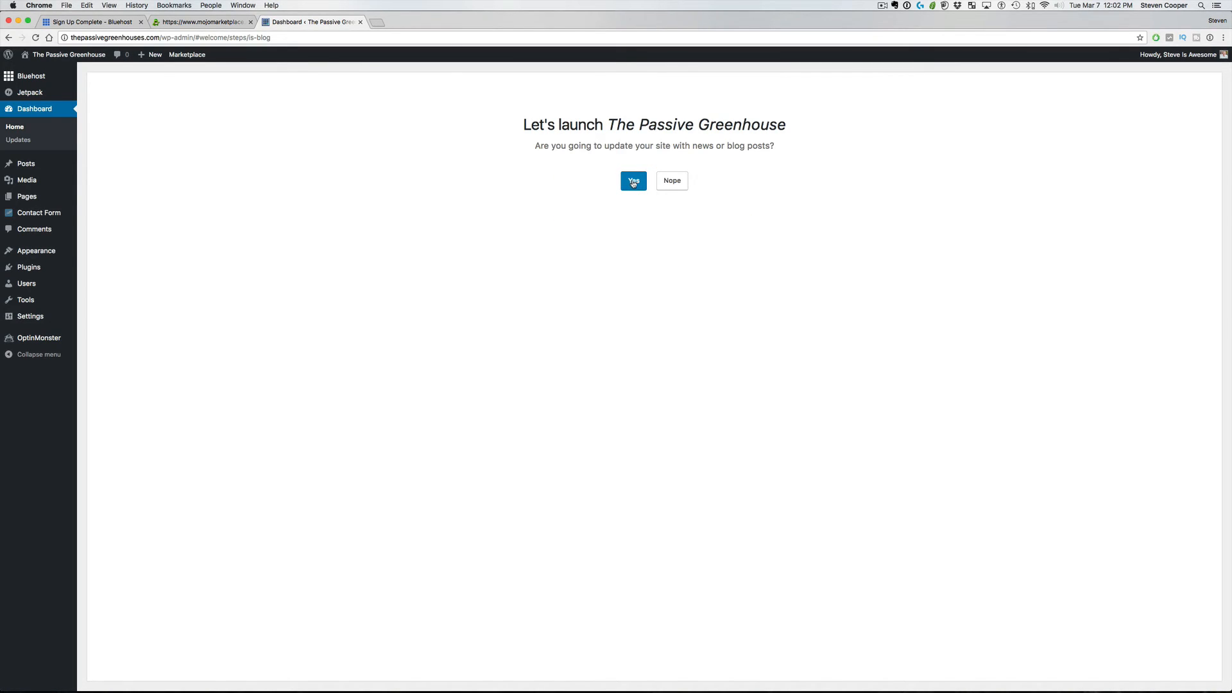
# Complete the launch wizard with blog posts, most recent news as the homepage, a starter "Contact Us" page and no Jetpack connection
pyautogui.click(633, 182)
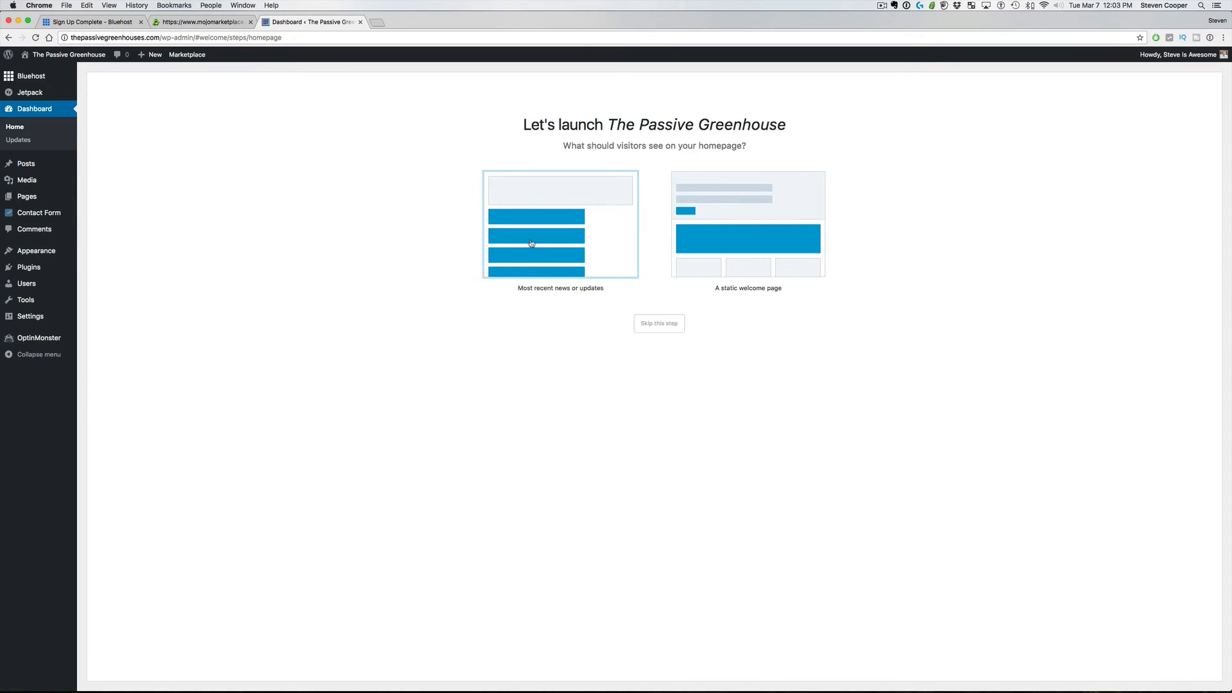
pyautogui.click(567, 239)
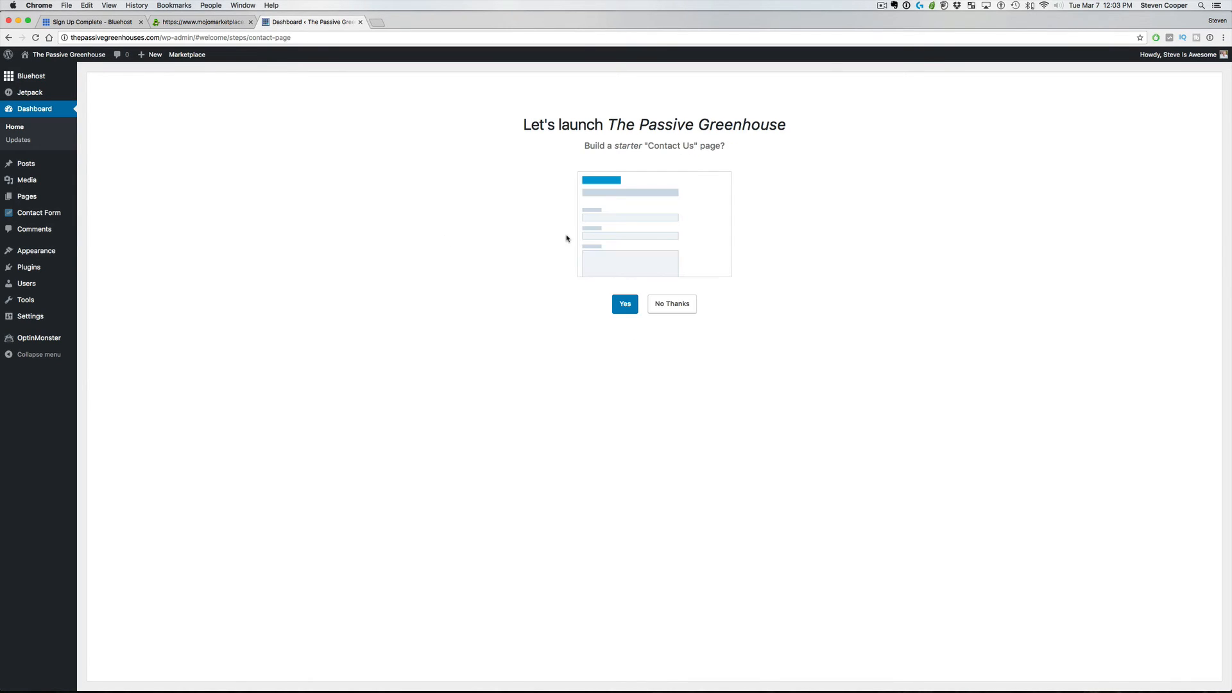
pyautogui.click(625, 307)
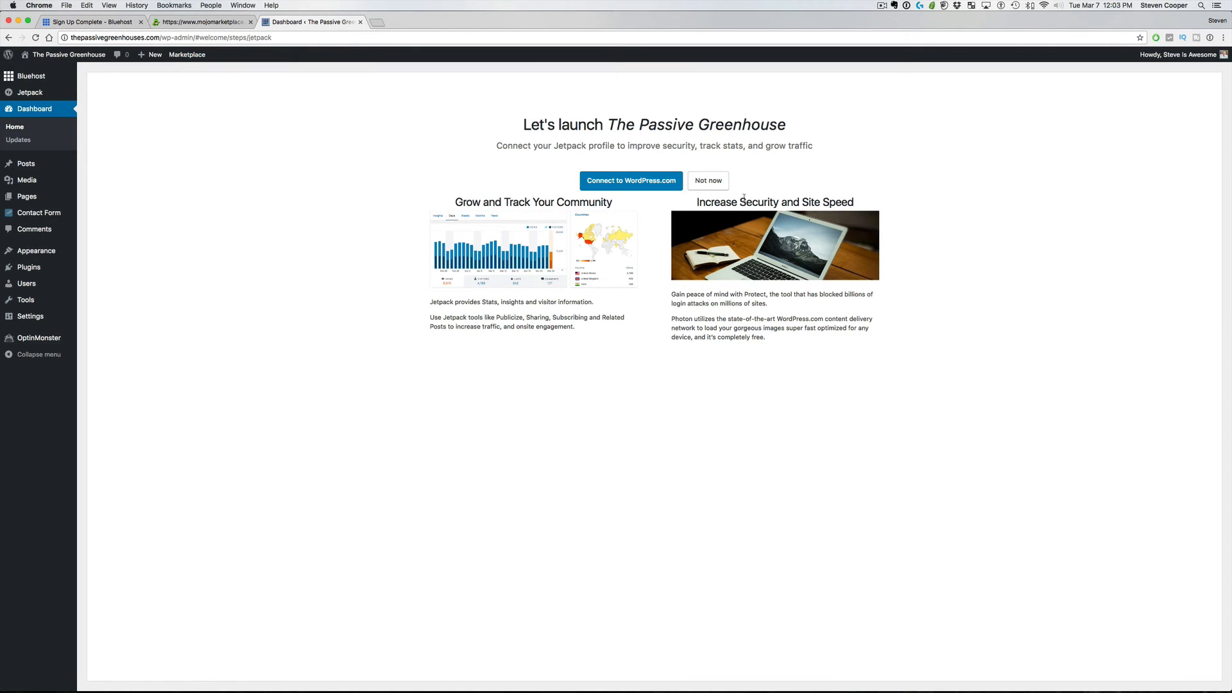
pyautogui.click(710, 182)
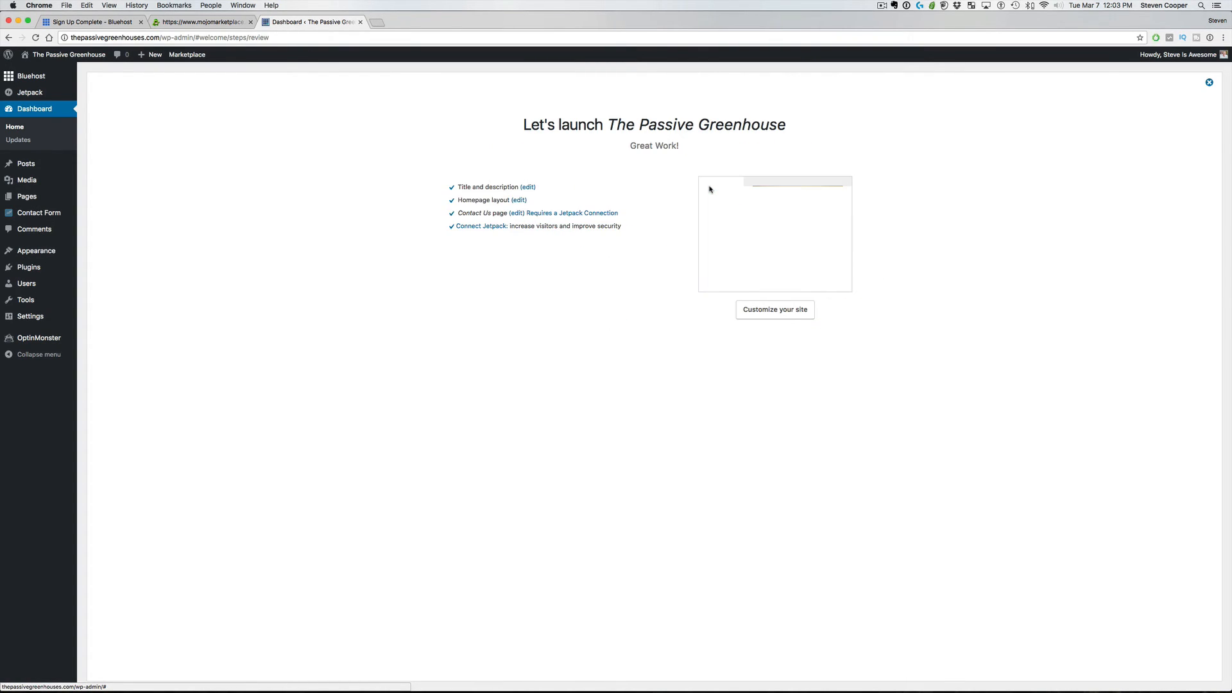
# Open the site customizer, look through the homepage preview and close it to return to the dashboard
pyautogui.click(764, 314)
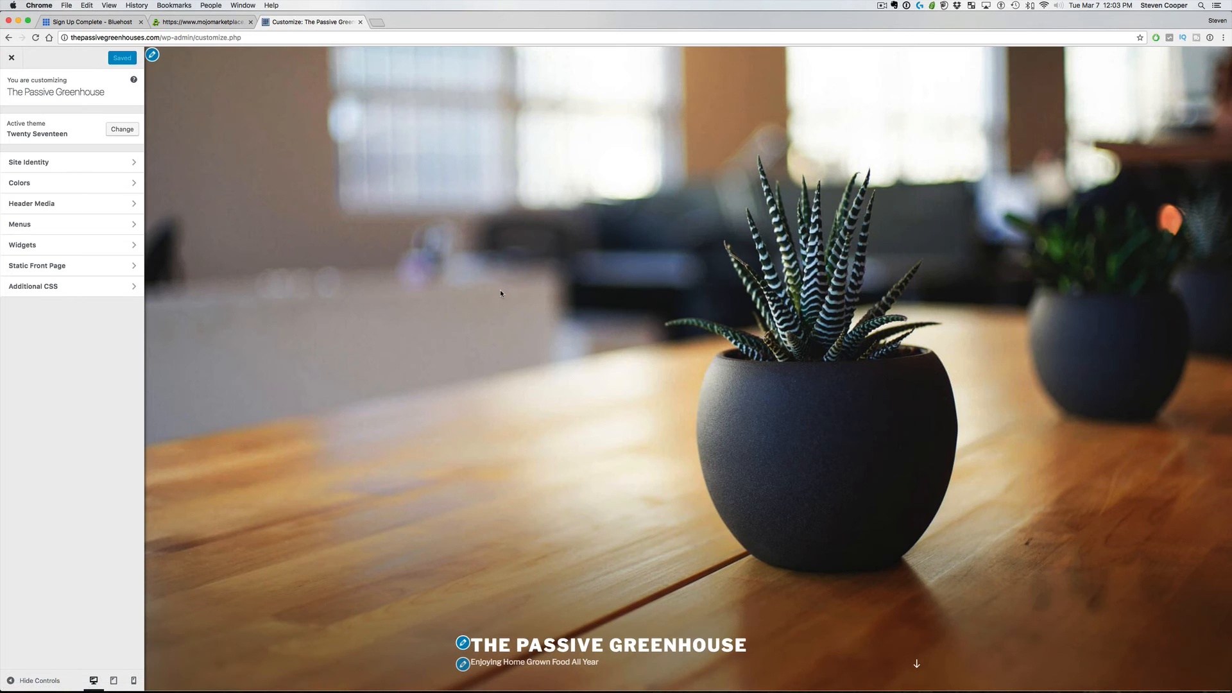
pyautogui.scroll(-9, 501, 294)
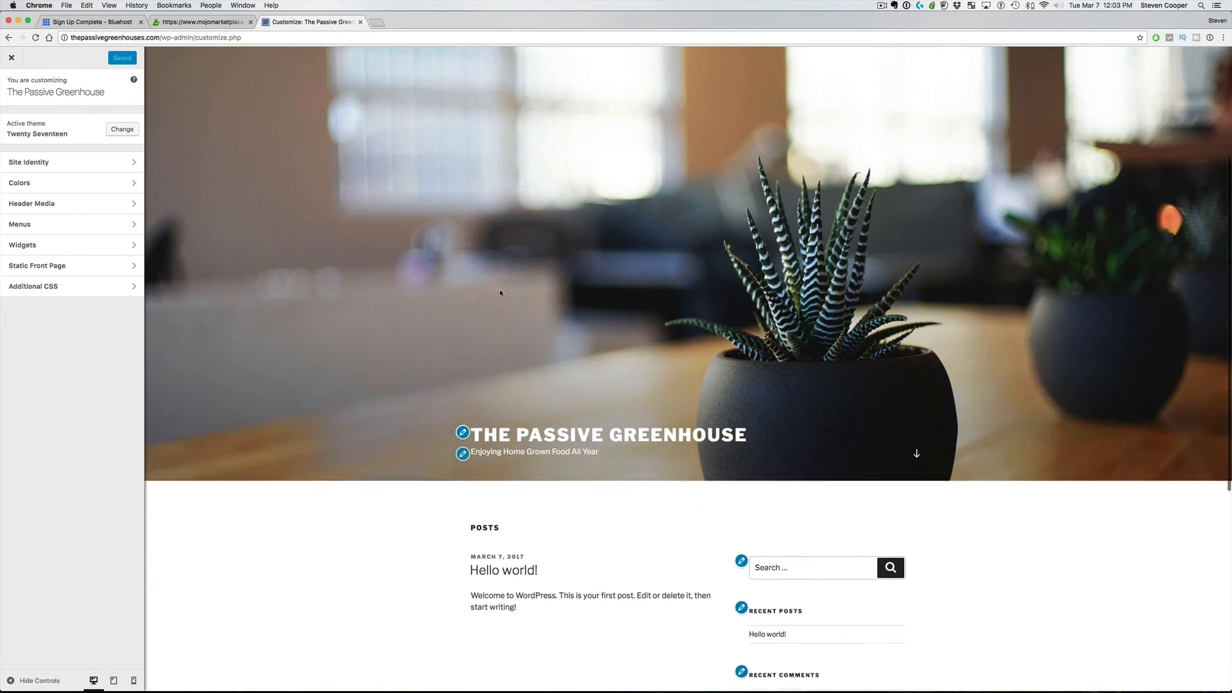
pyautogui.scroll(10, 499, 293)
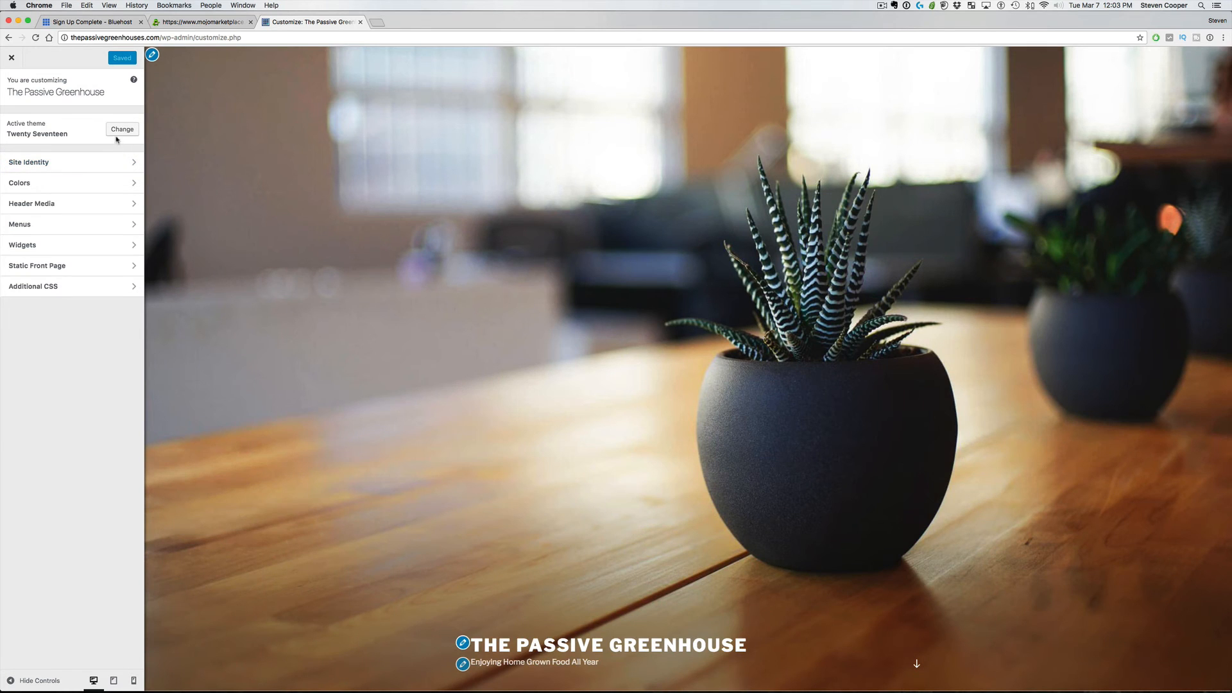
pyautogui.scroll(-10, 548, 307)
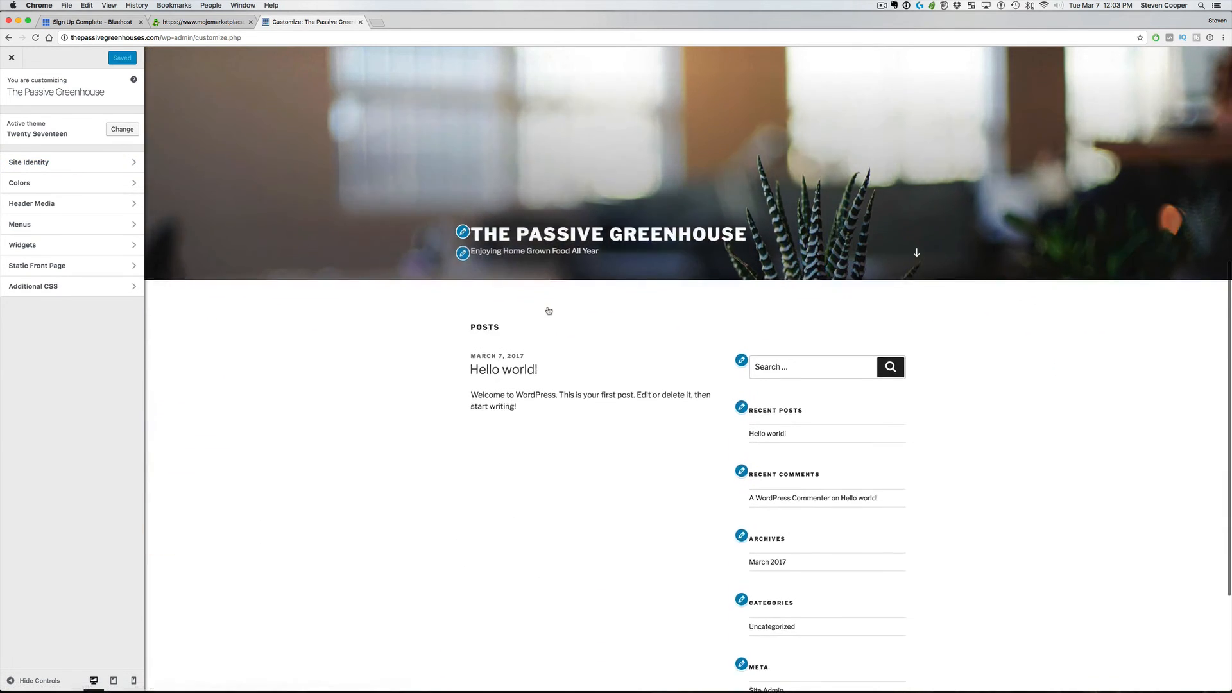
pyautogui.scroll(2, 548, 311)
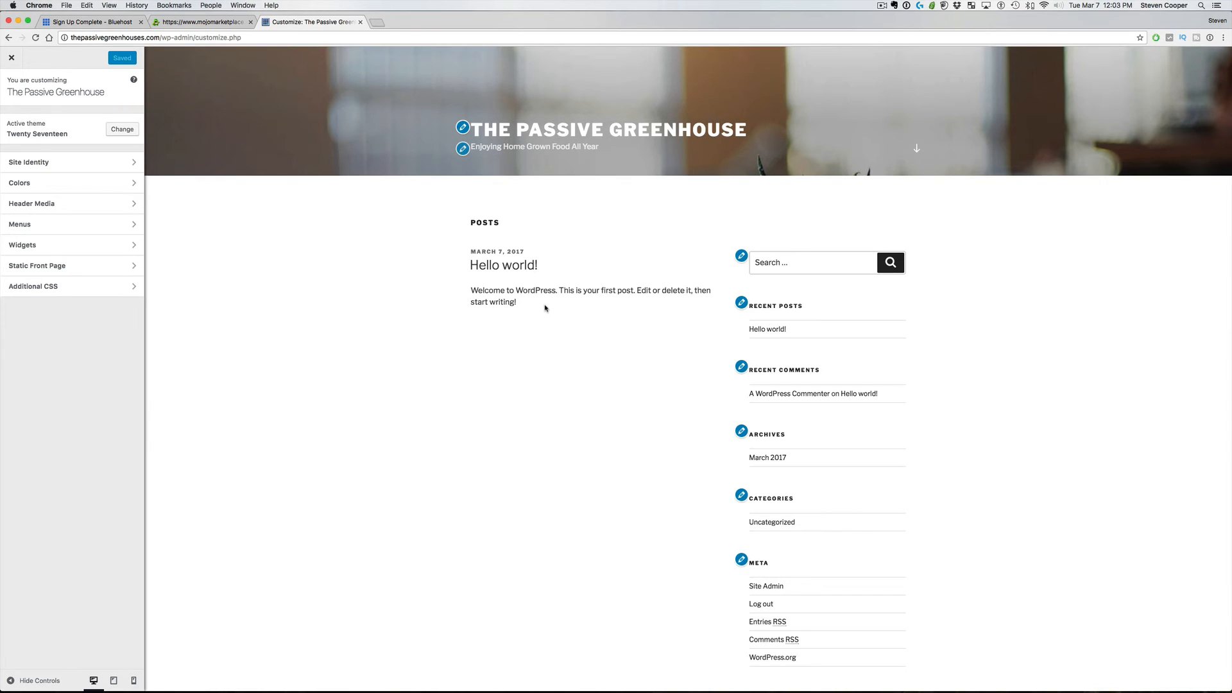
pyautogui.click(11, 57)
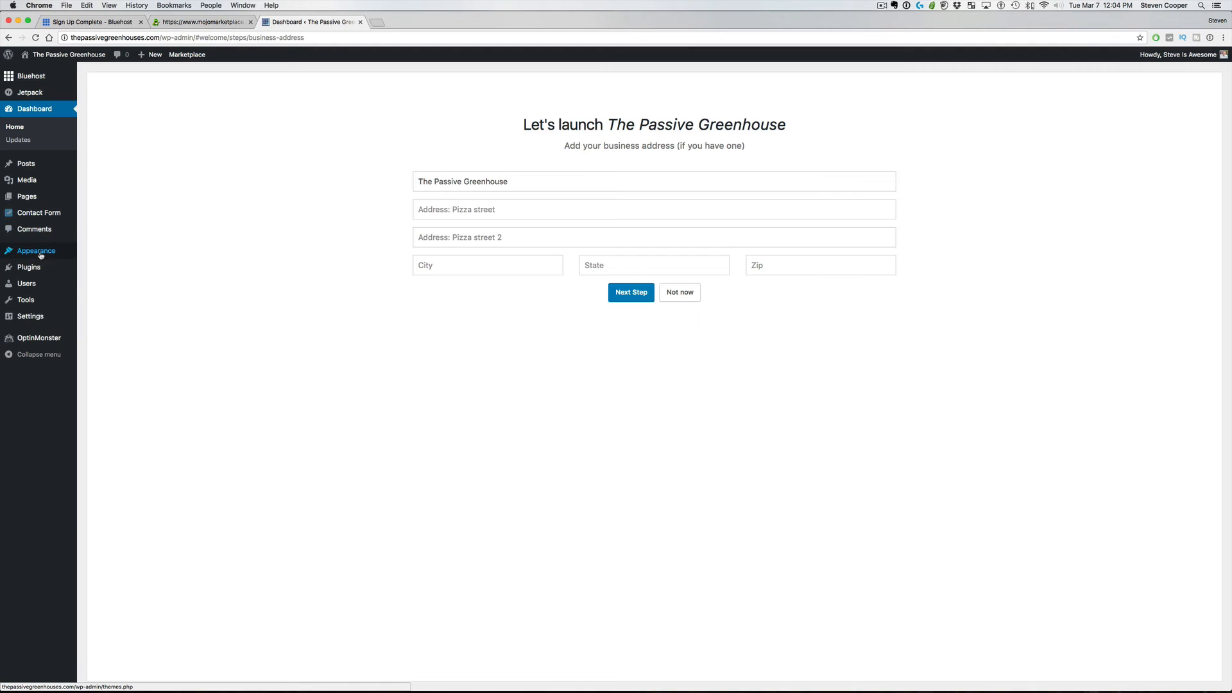
# Go to the installed themes and start customizing the active Twenty Seventeen theme
pyautogui.moveTo(40, 255)
pyautogui.click(100, 256)
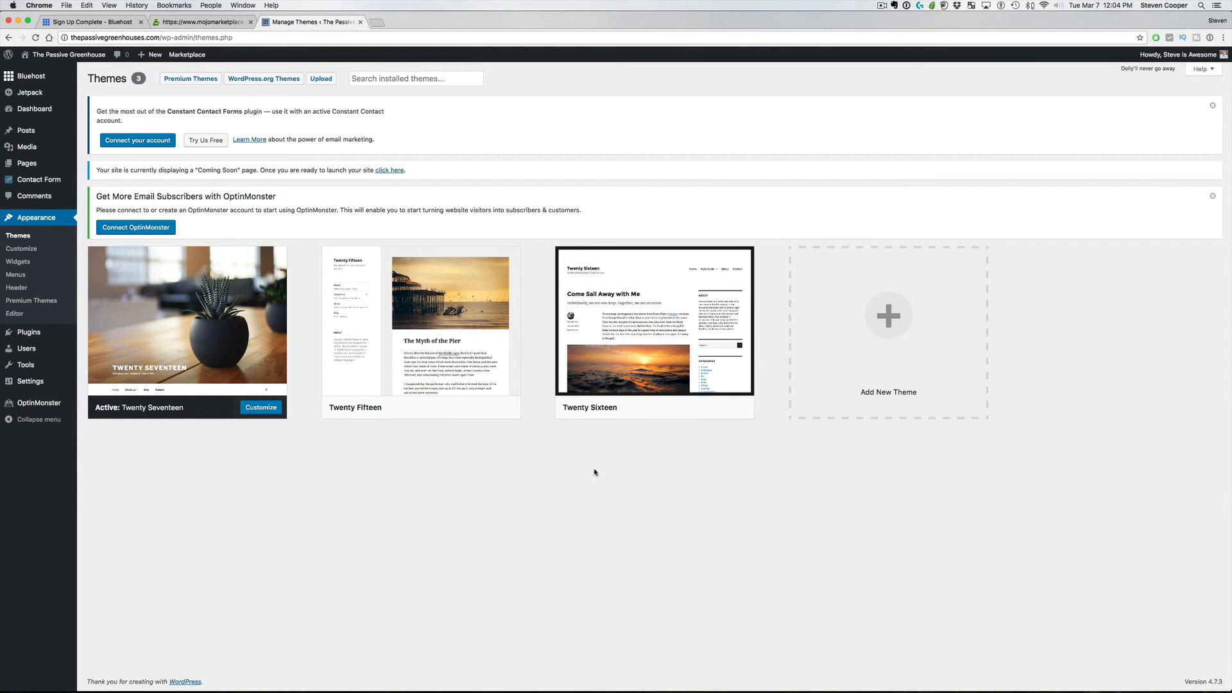
pyautogui.moveTo(208, 330)
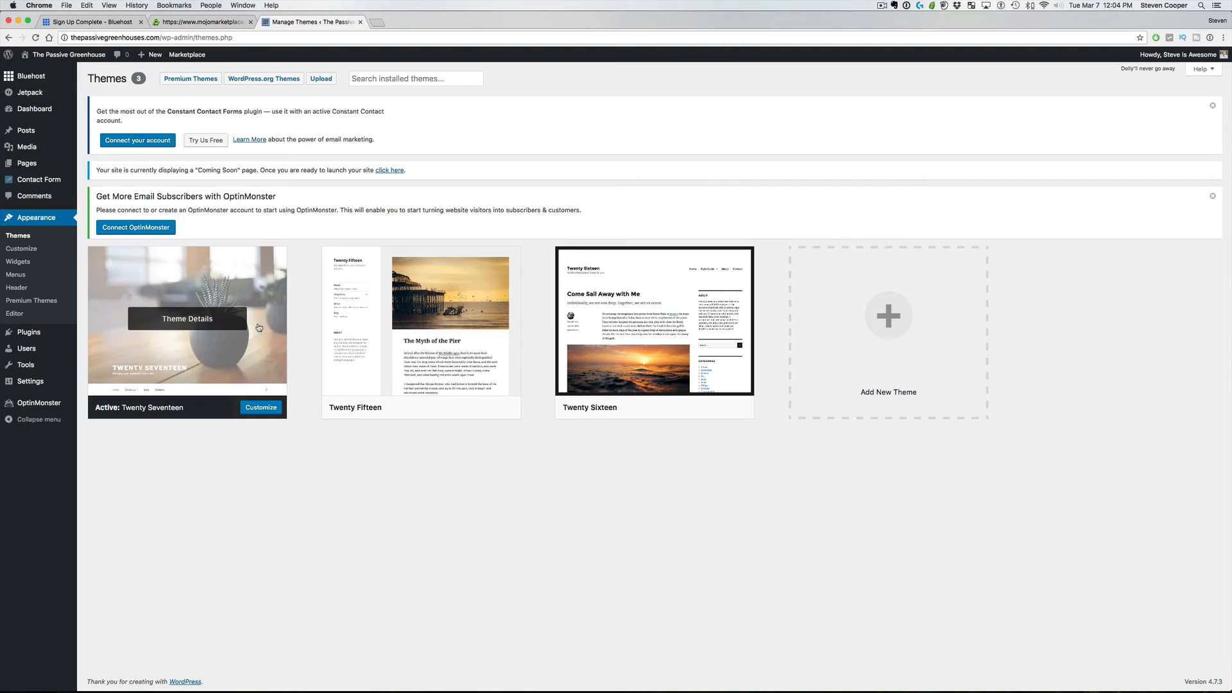
pyautogui.click(260, 408)
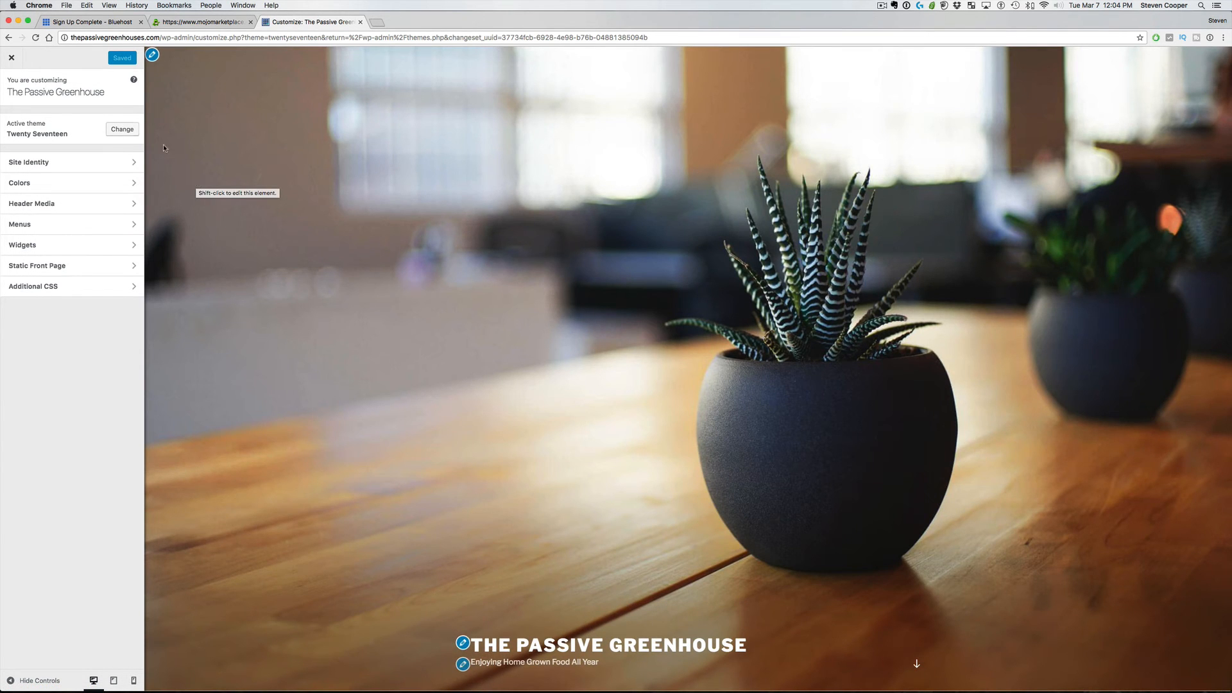
# View the Site Identity settings and try the Dark and Custom color schemes before restoring Light
pyautogui.click(116, 165)
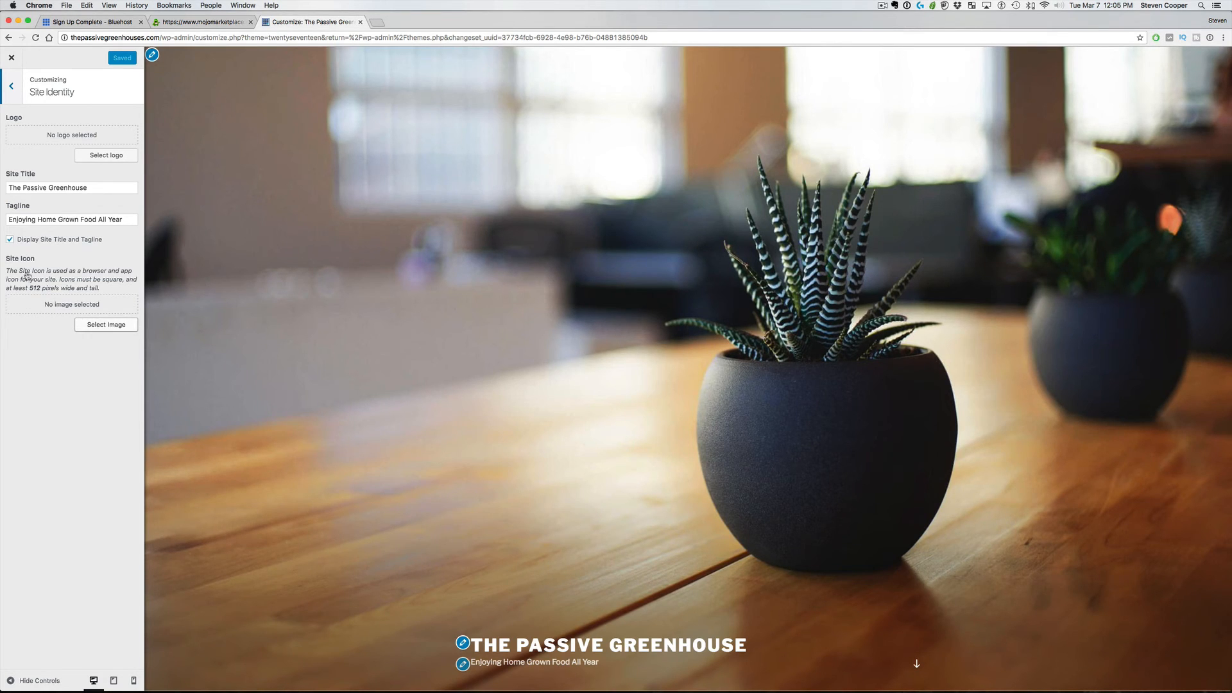
pyautogui.click(10, 86)
pyautogui.click(82, 188)
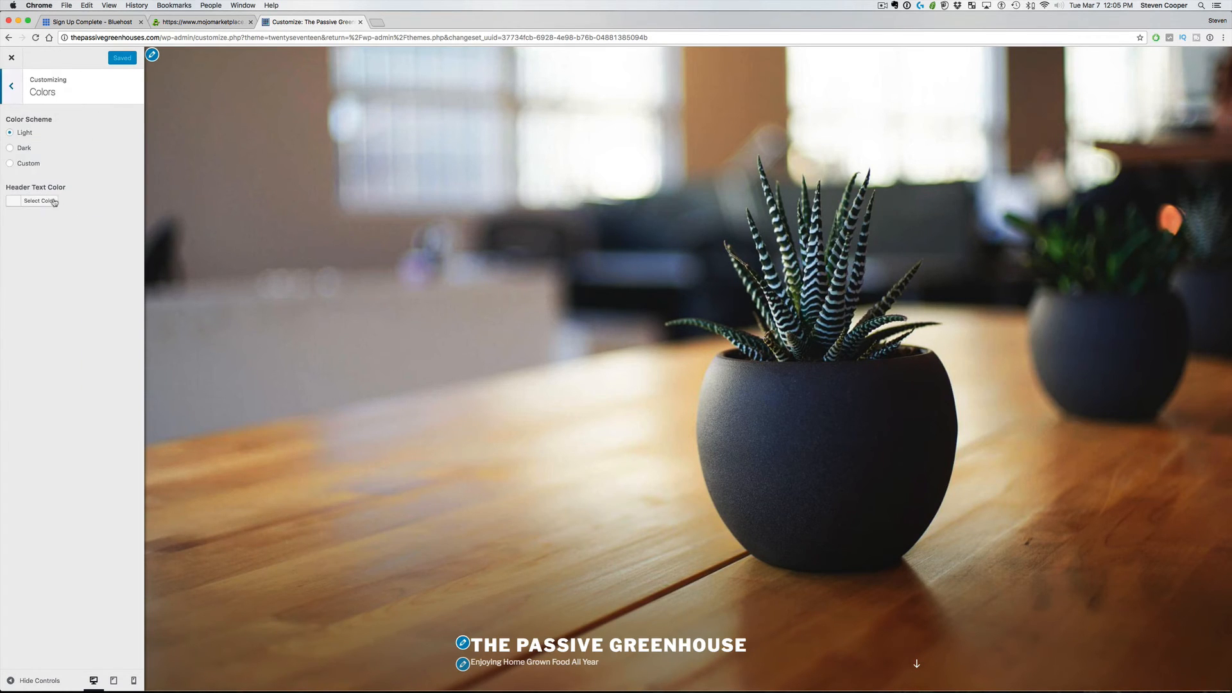
pyautogui.click(9, 152)
pyautogui.click(10, 164)
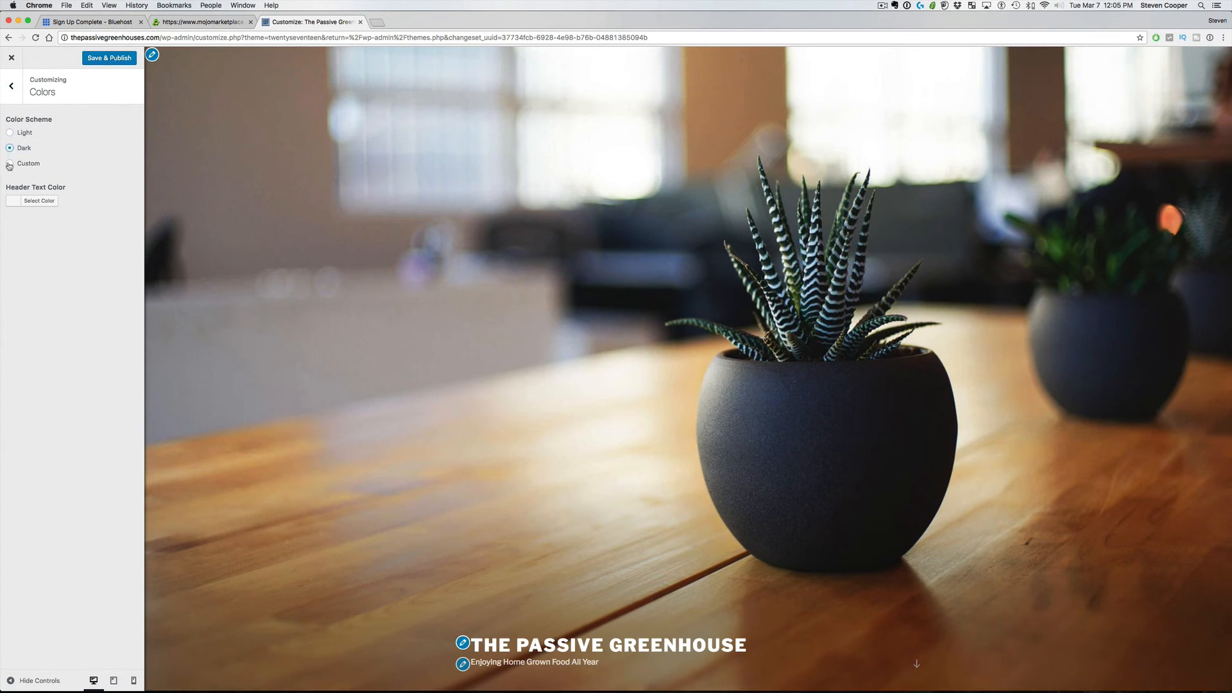
pyautogui.click(10, 149)
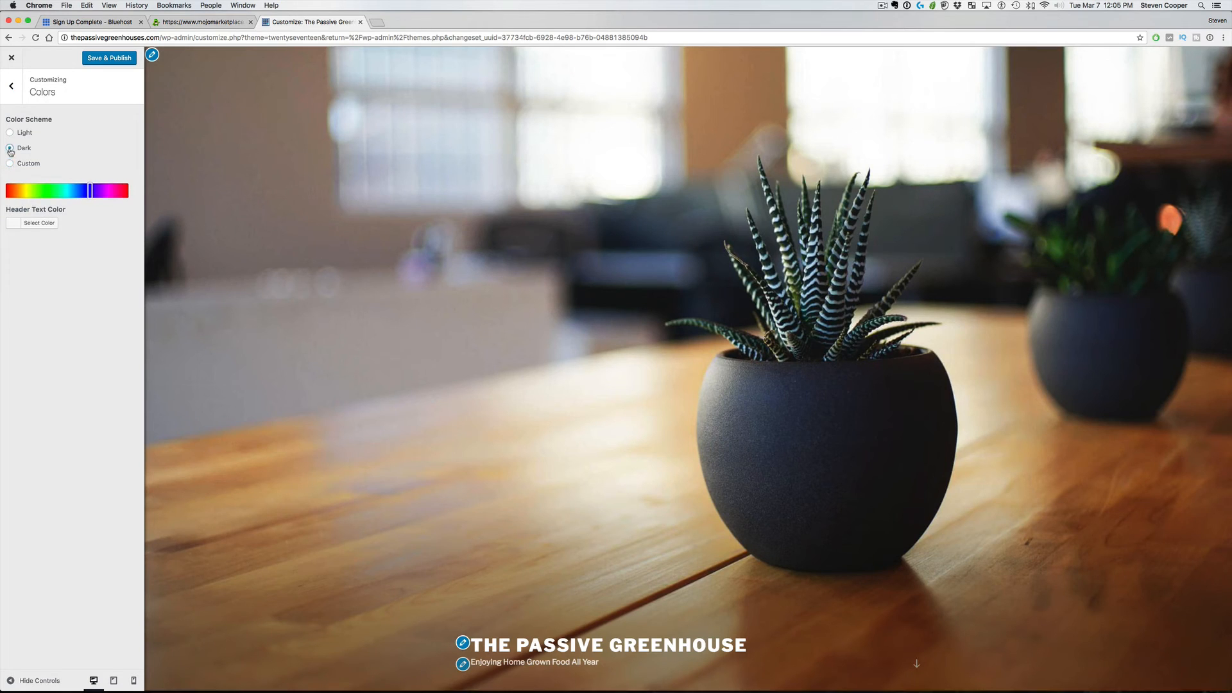
pyautogui.click(10, 134)
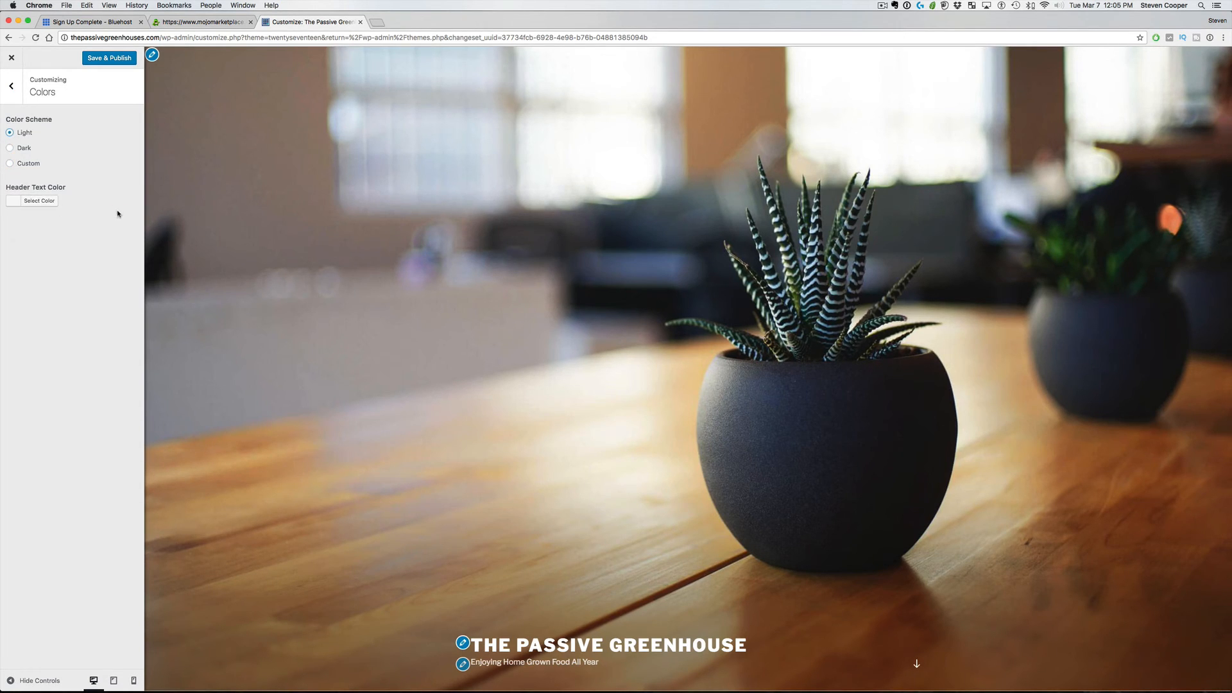
pyautogui.click(12, 85)
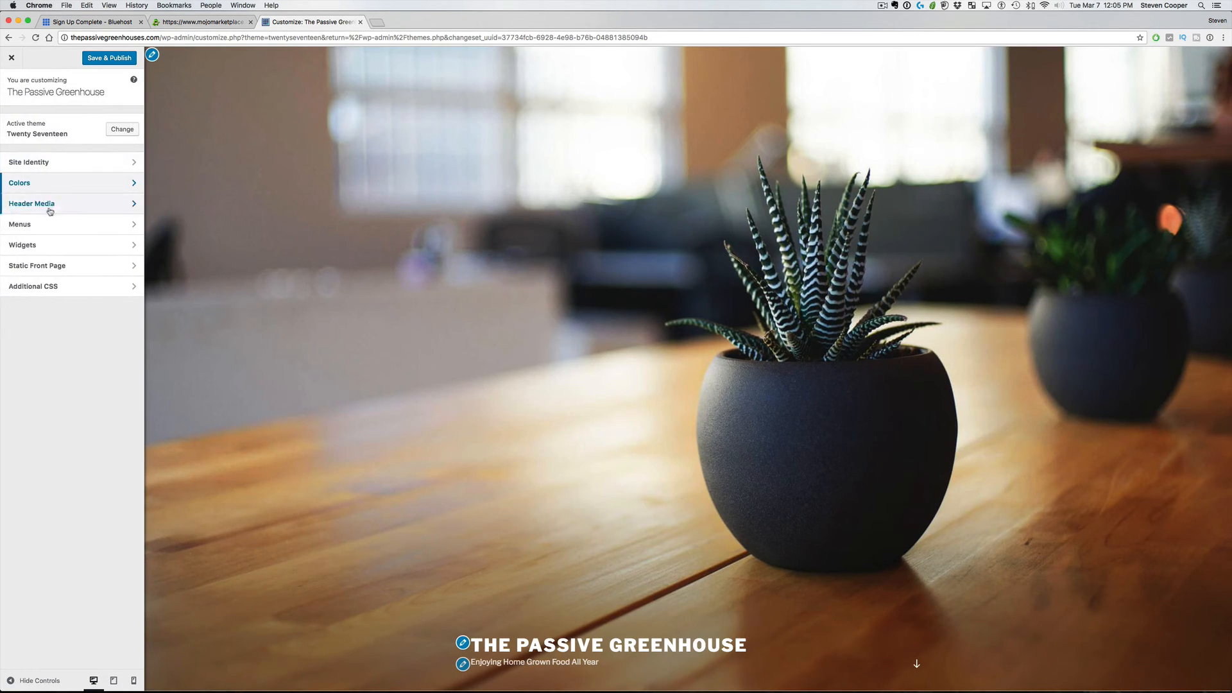
# Examine the theme's Header Media settings and its menu locations
pyautogui.click(50, 207)
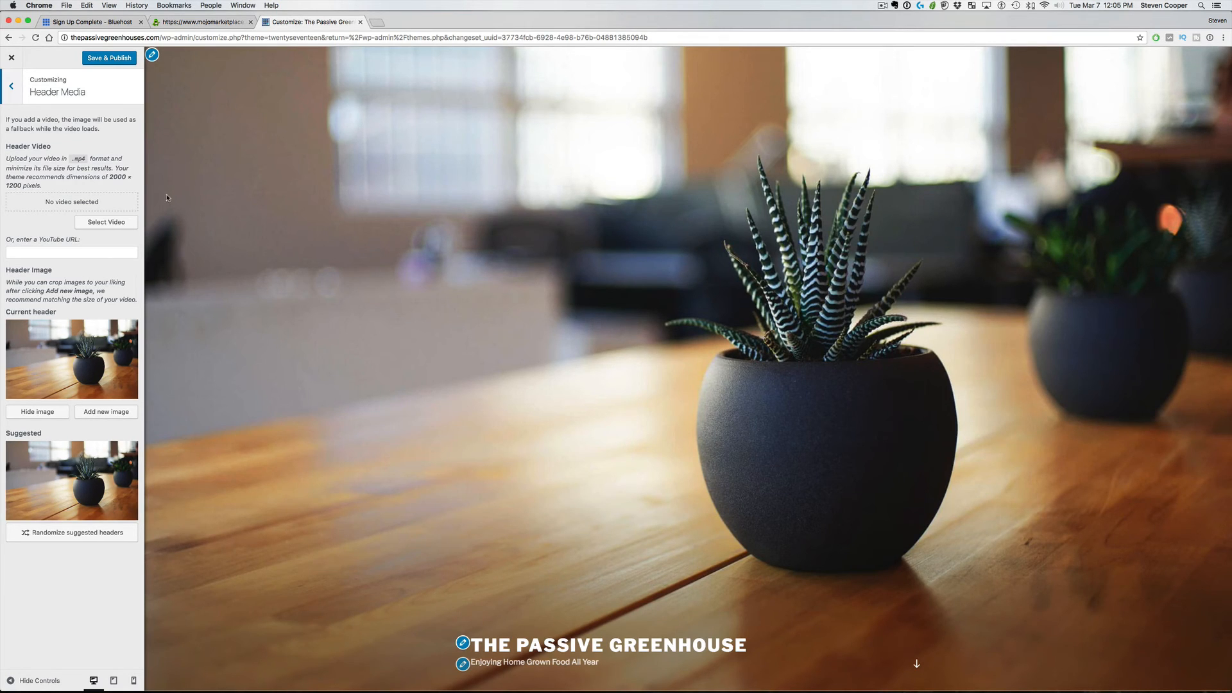
pyautogui.click(10, 88)
pyautogui.click(70, 228)
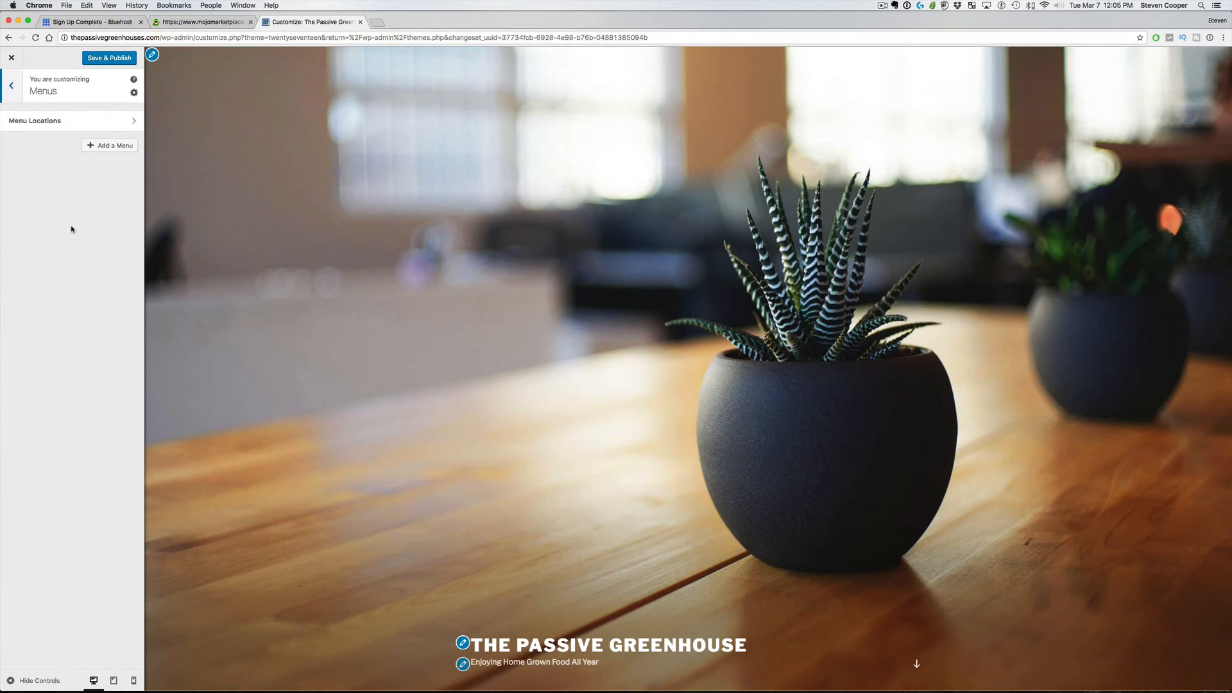
pyautogui.click(76, 124)
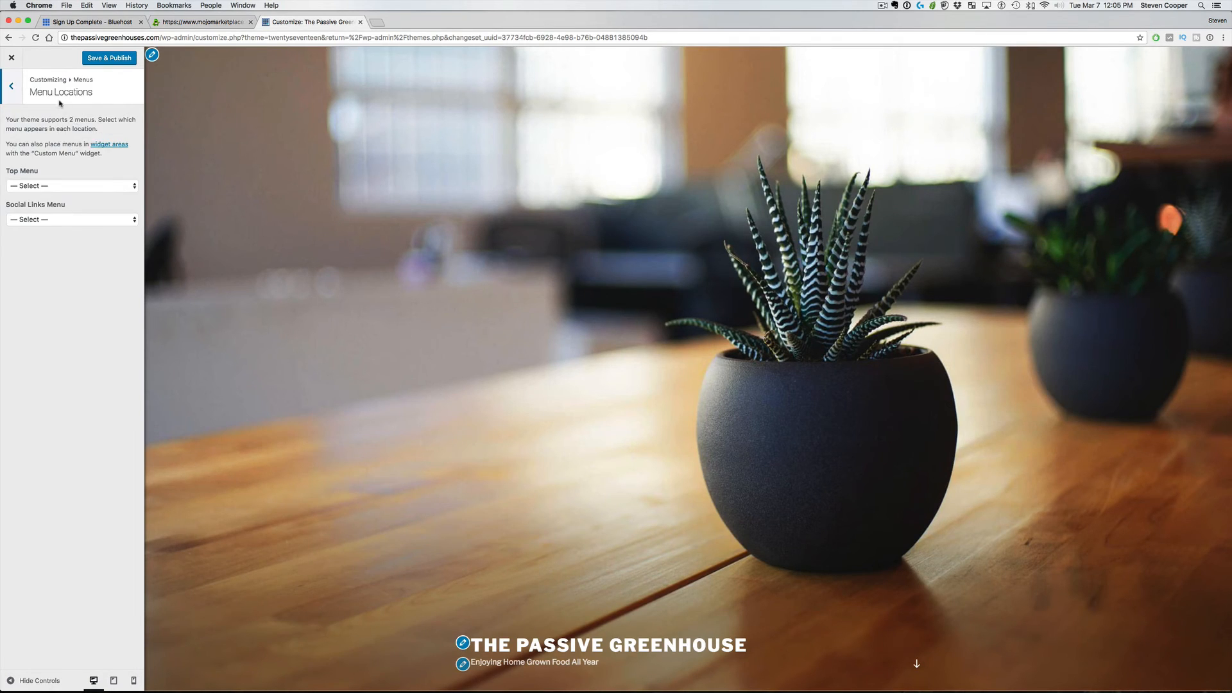
# View the theme's widget areas, and save and publish the customizer settings before returning to the installed themes
pyautogui.click(12, 86)
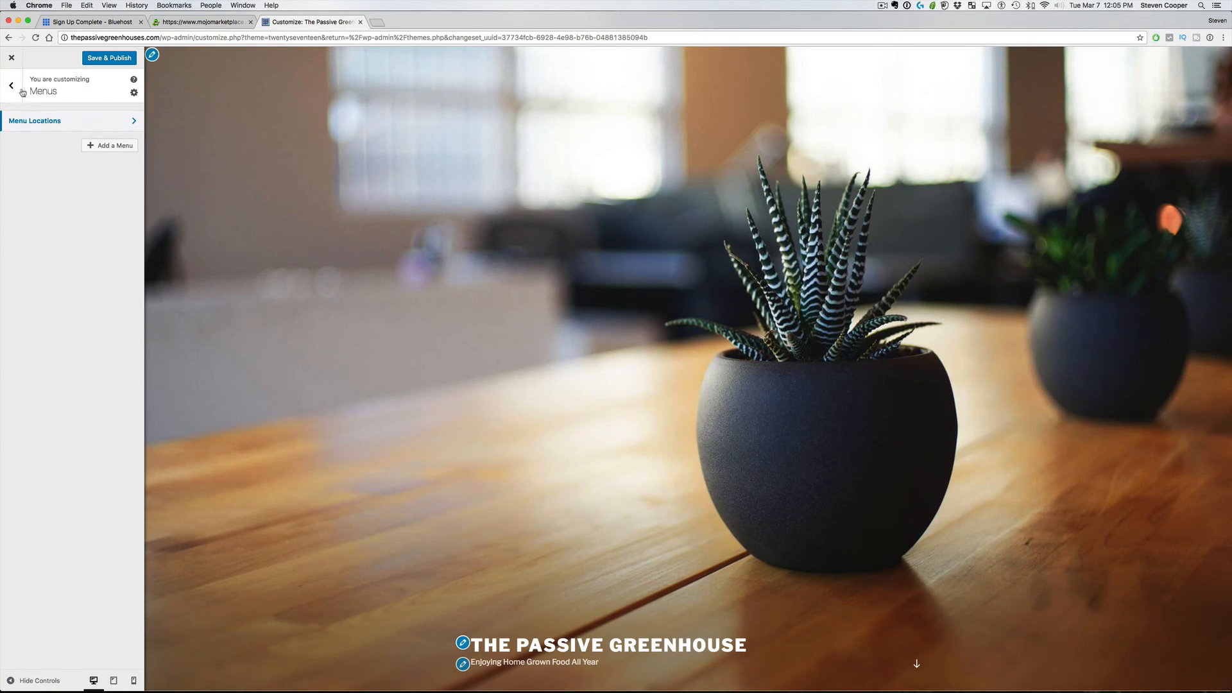
pyautogui.click(21, 90)
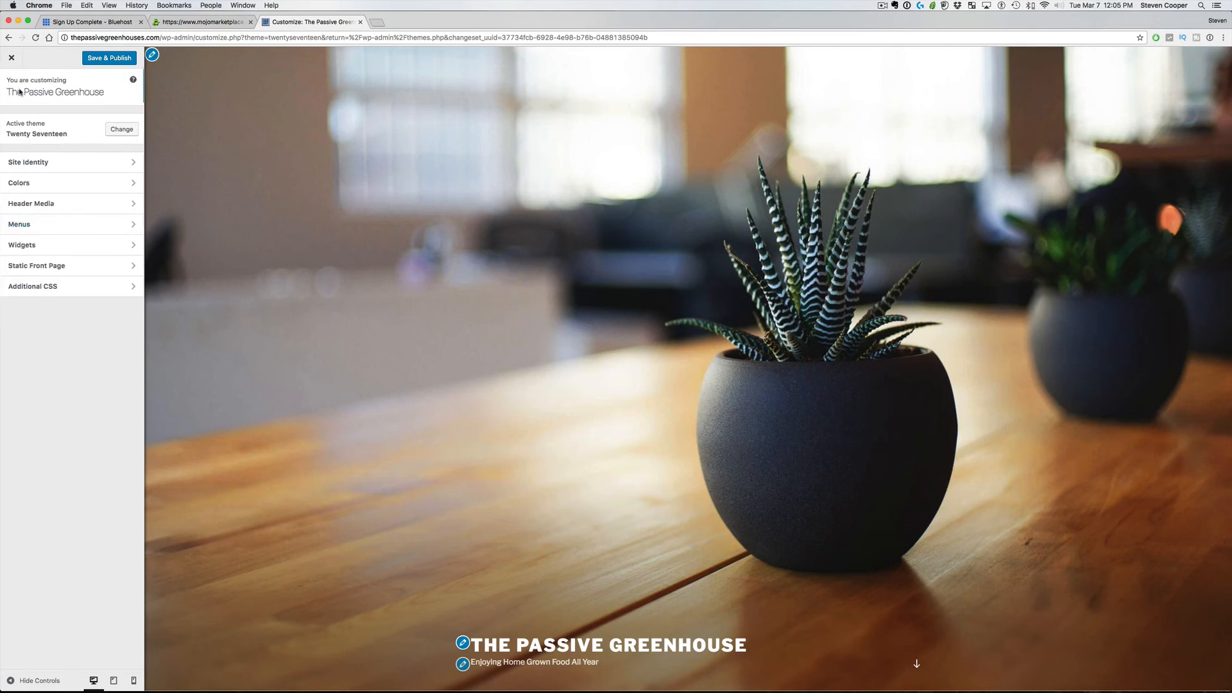
pyautogui.click(72, 248)
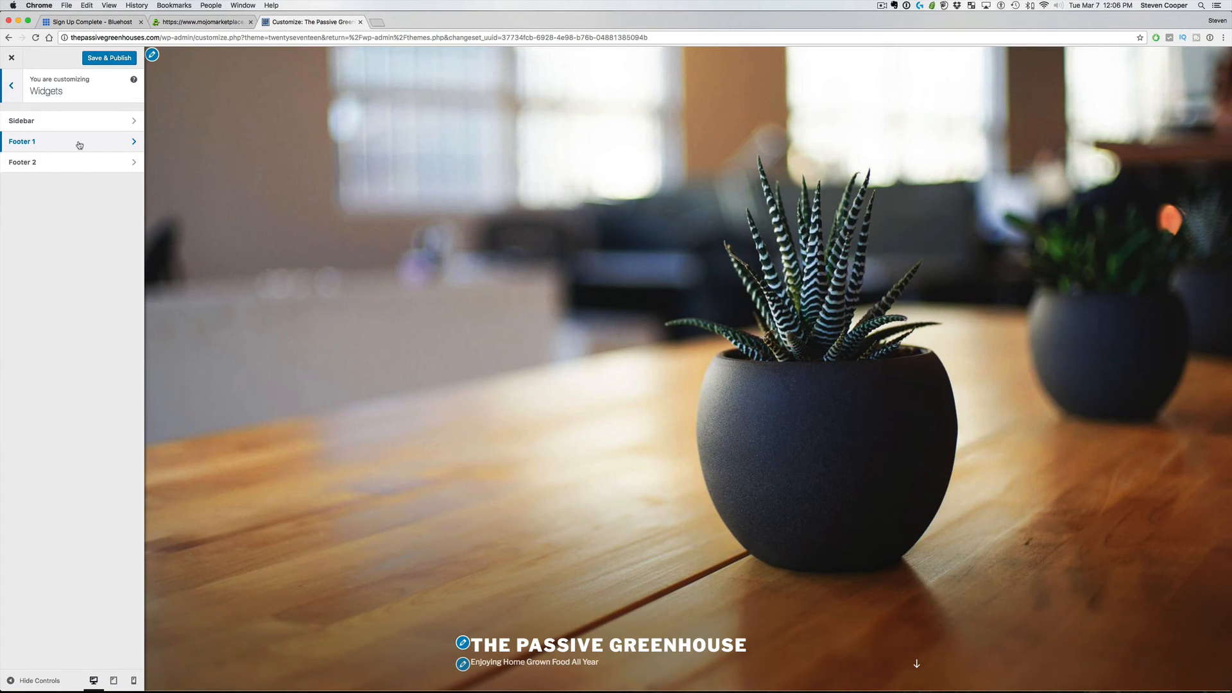
pyautogui.click(13, 85)
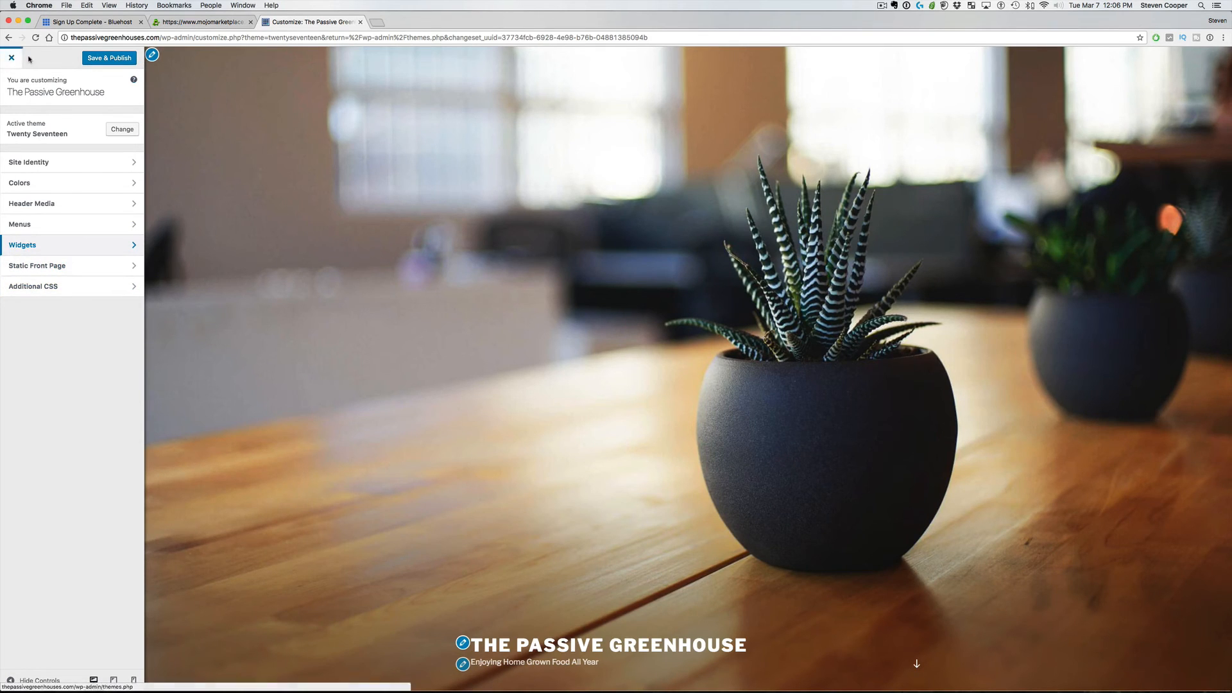
pyautogui.click(119, 60)
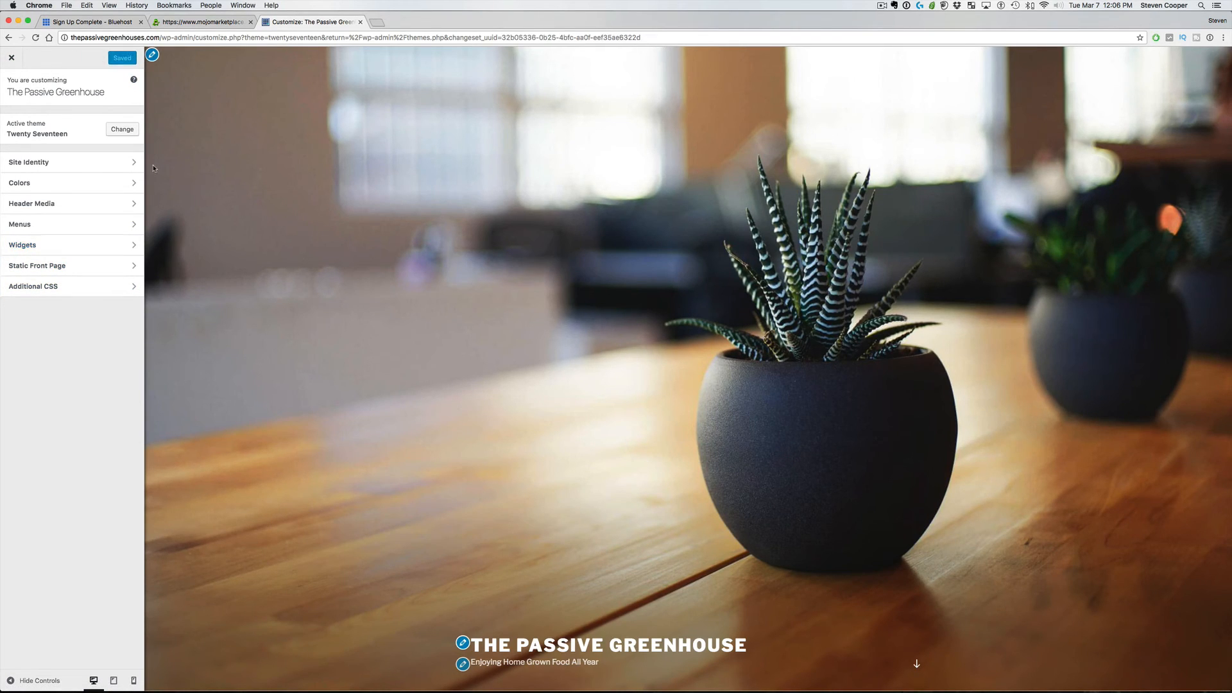
pyautogui.click(11, 57)
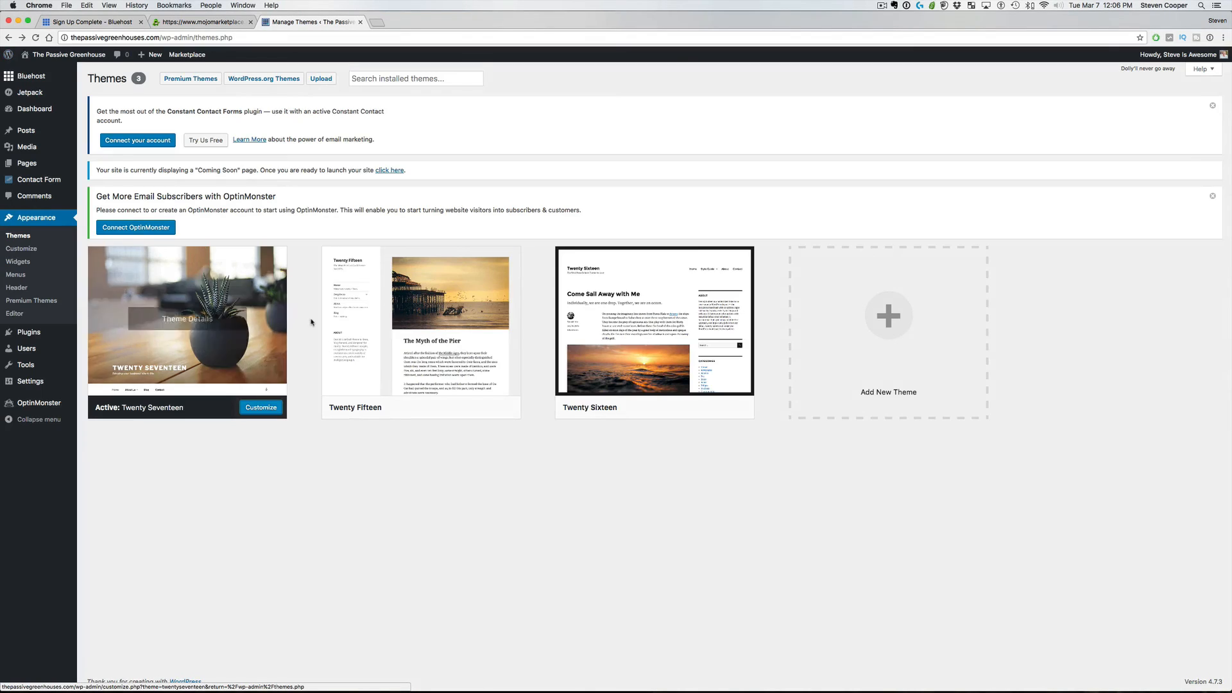
# Open the list of posts and move the "Hello world!" post to the trash
pyautogui.moveTo(34, 166)
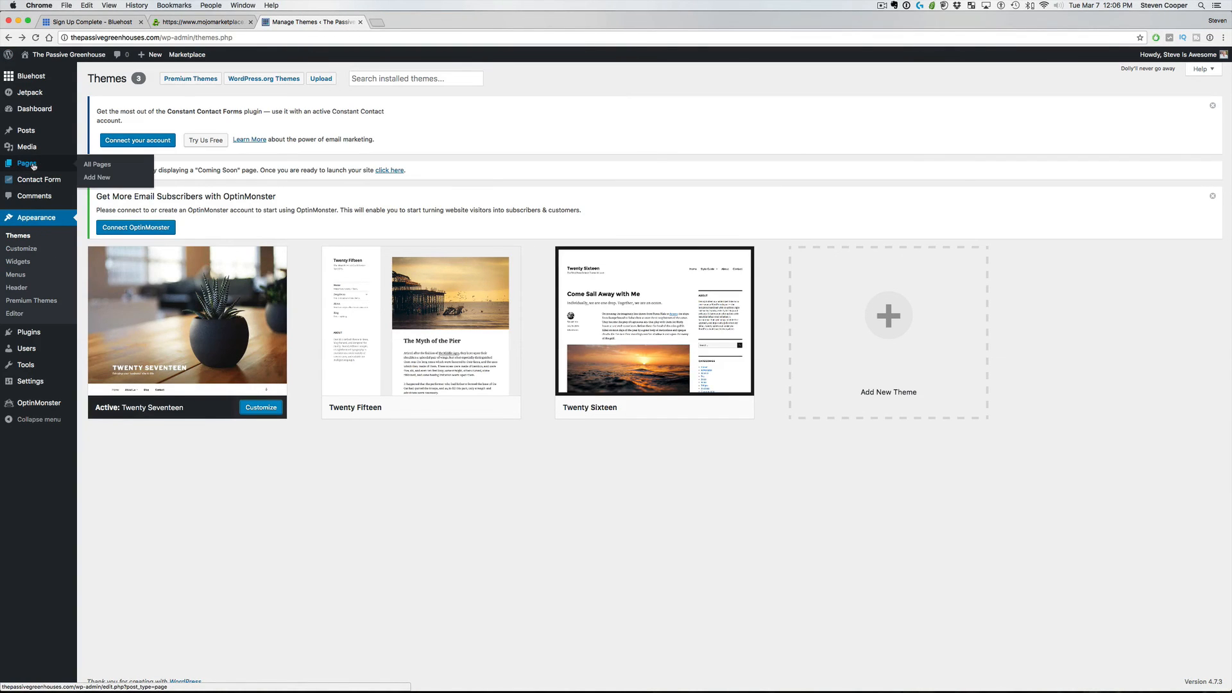
pyautogui.click(31, 132)
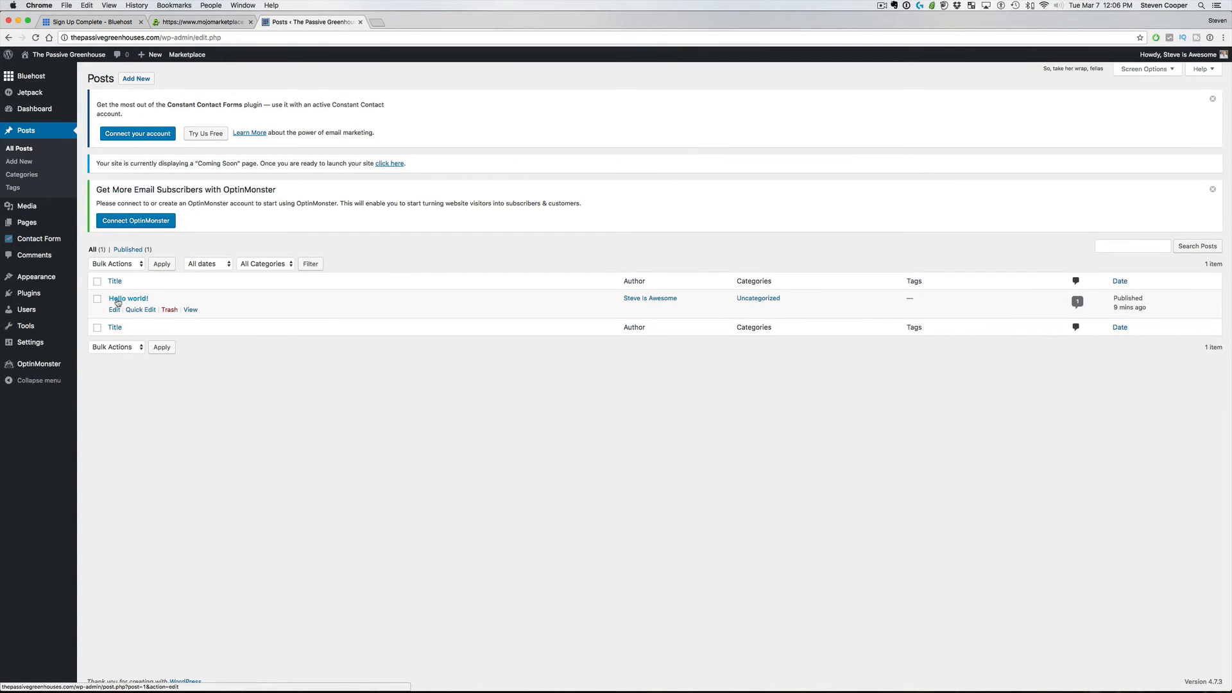
pyautogui.click(170, 311)
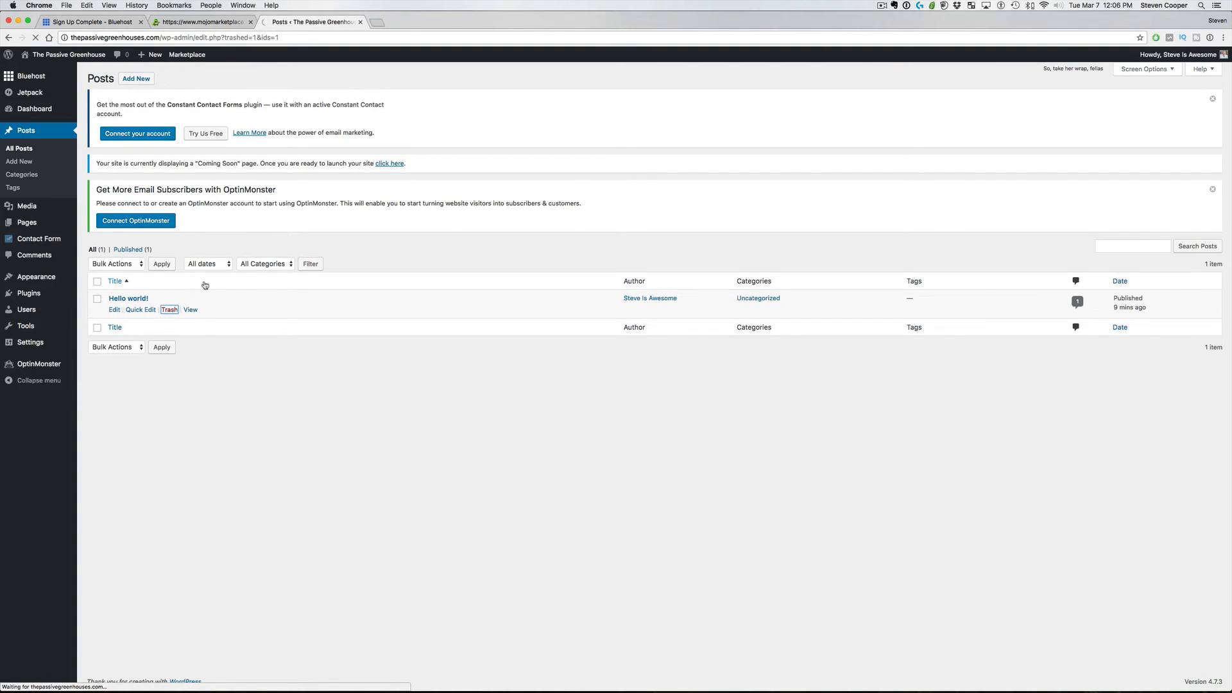
# View the installed plugins and return to the list of all posts
pyautogui.click(32, 224)
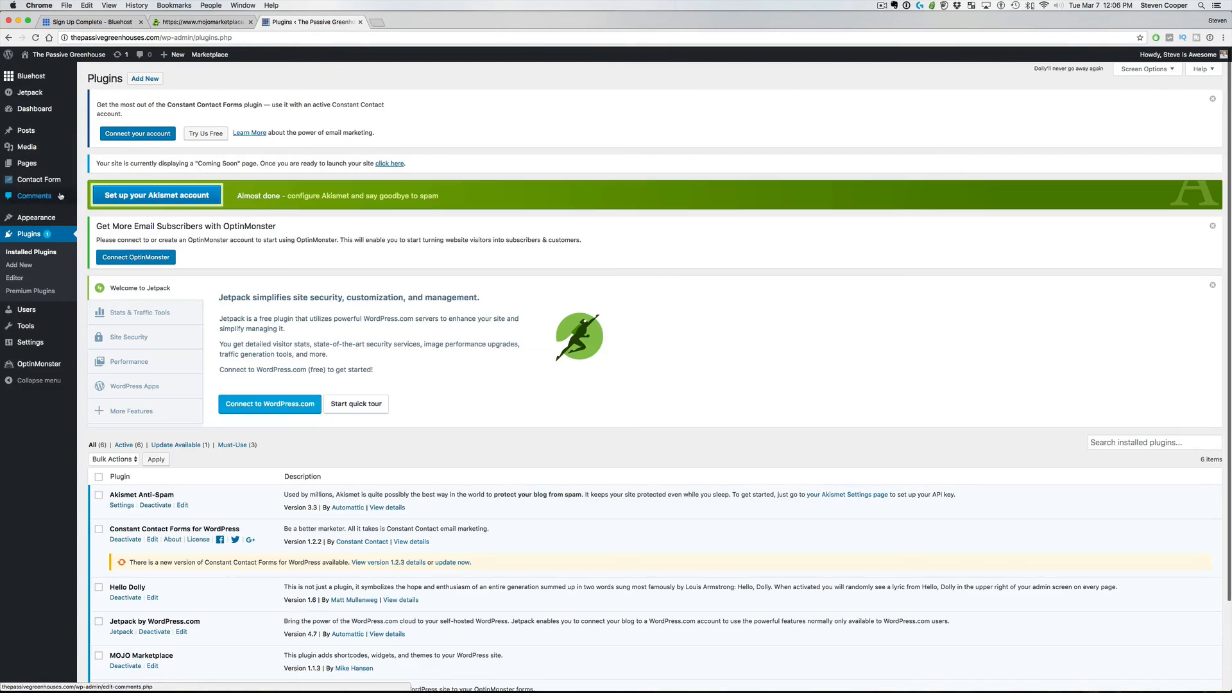
pyautogui.moveTo(27, 134)
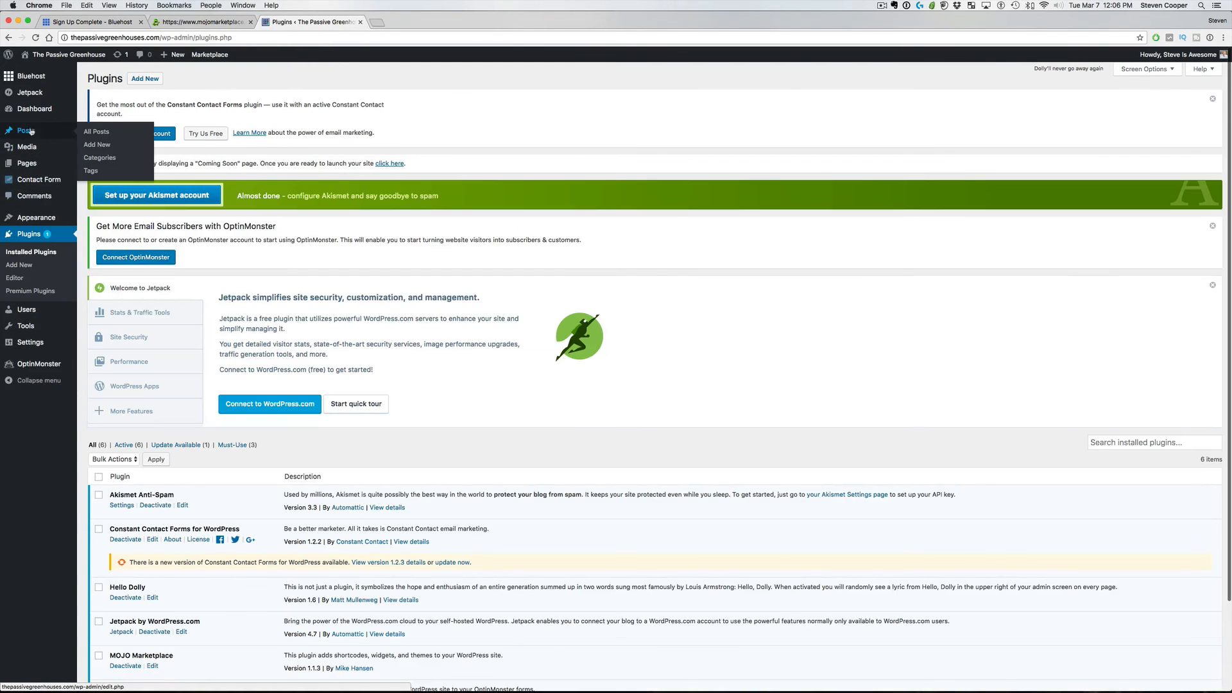
pyautogui.click(93, 133)
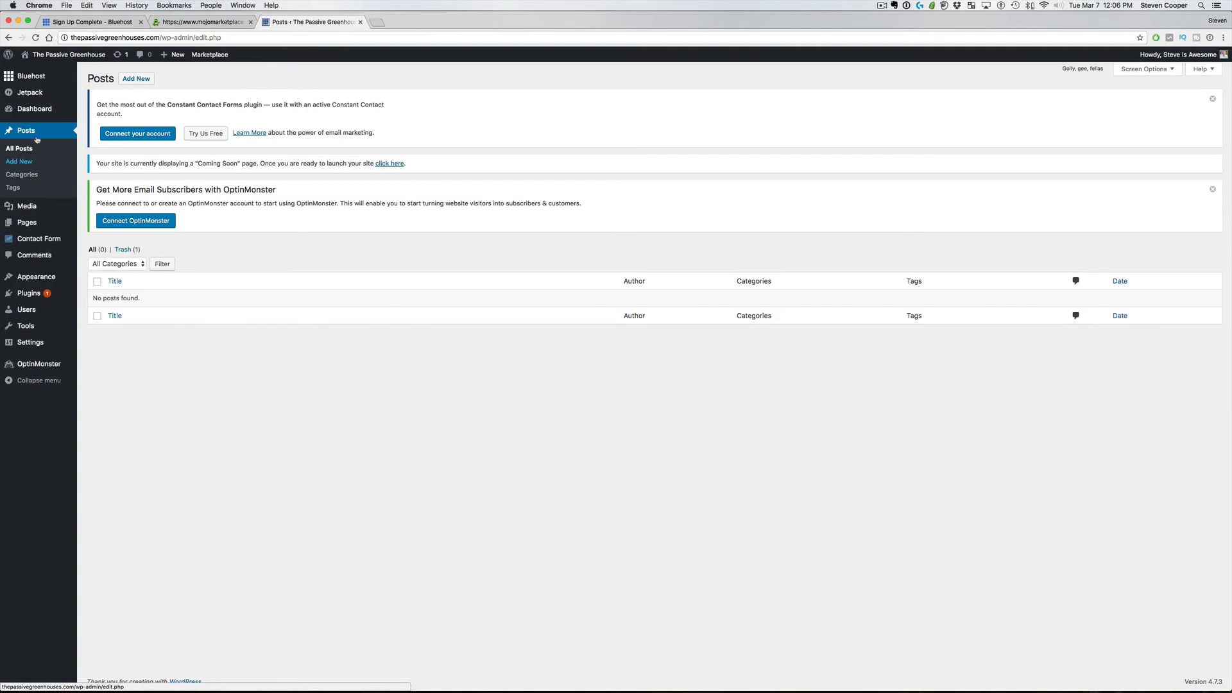
# Add a new post titled "My Awesome Greenhouse"
pyautogui.moveTo(32, 229)
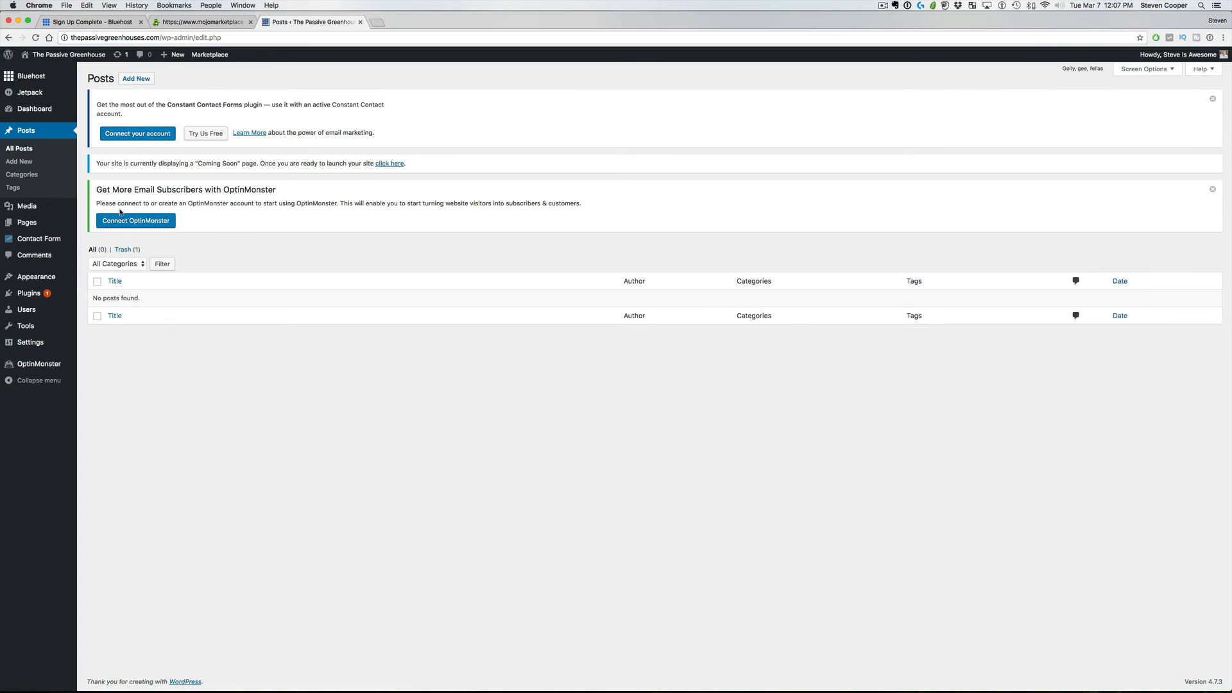
pyautogui.click(141, 80)
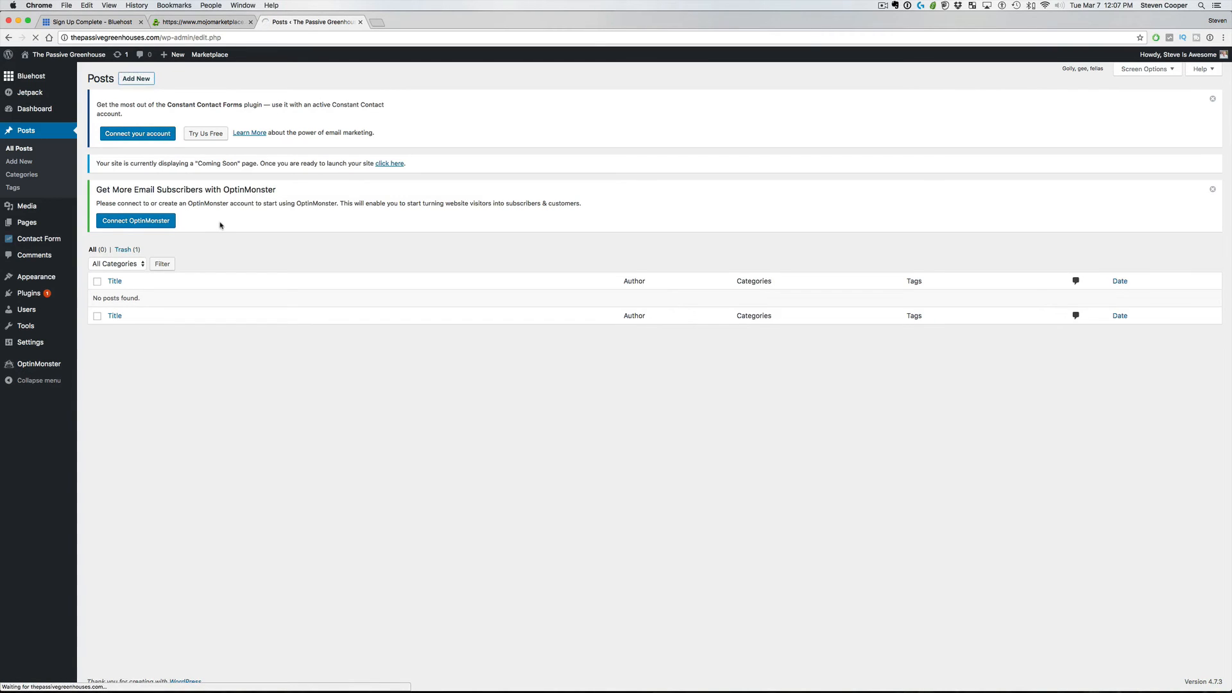
pyautogui.write('My Awe')
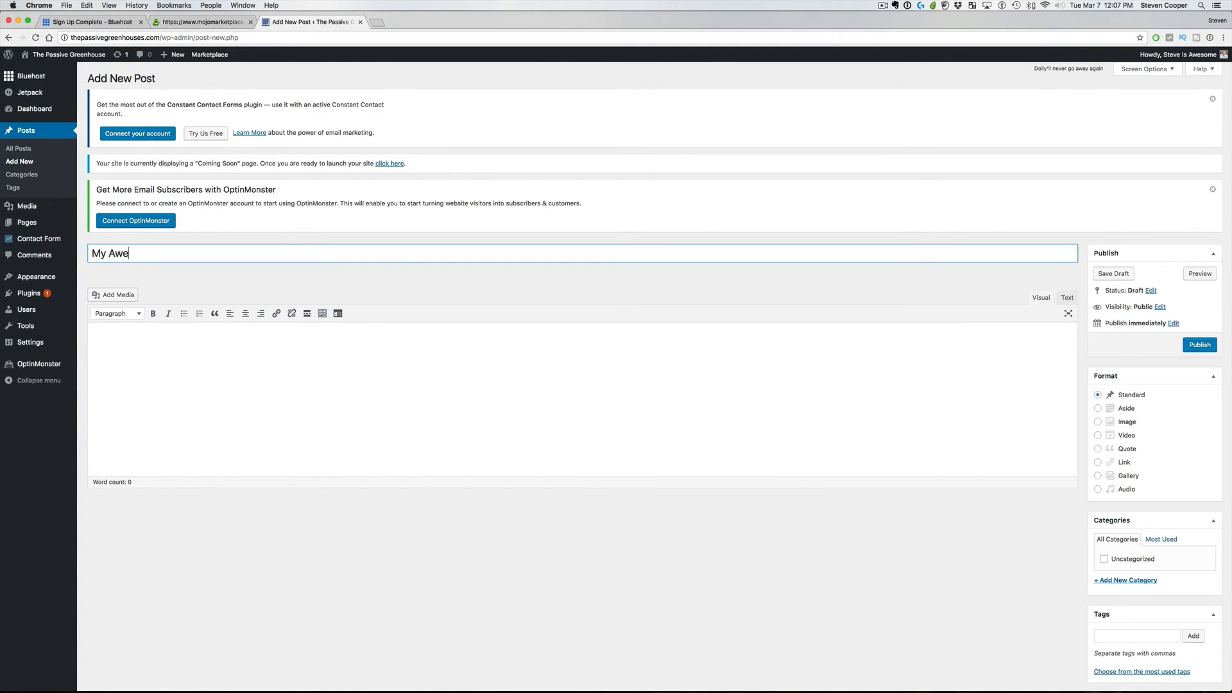
pyautogui.write('some Greenhouse')
# Write the post body "How To Build A Passive Solar Greenhouse from recycled materials."
pyautogui.click(188, 381)
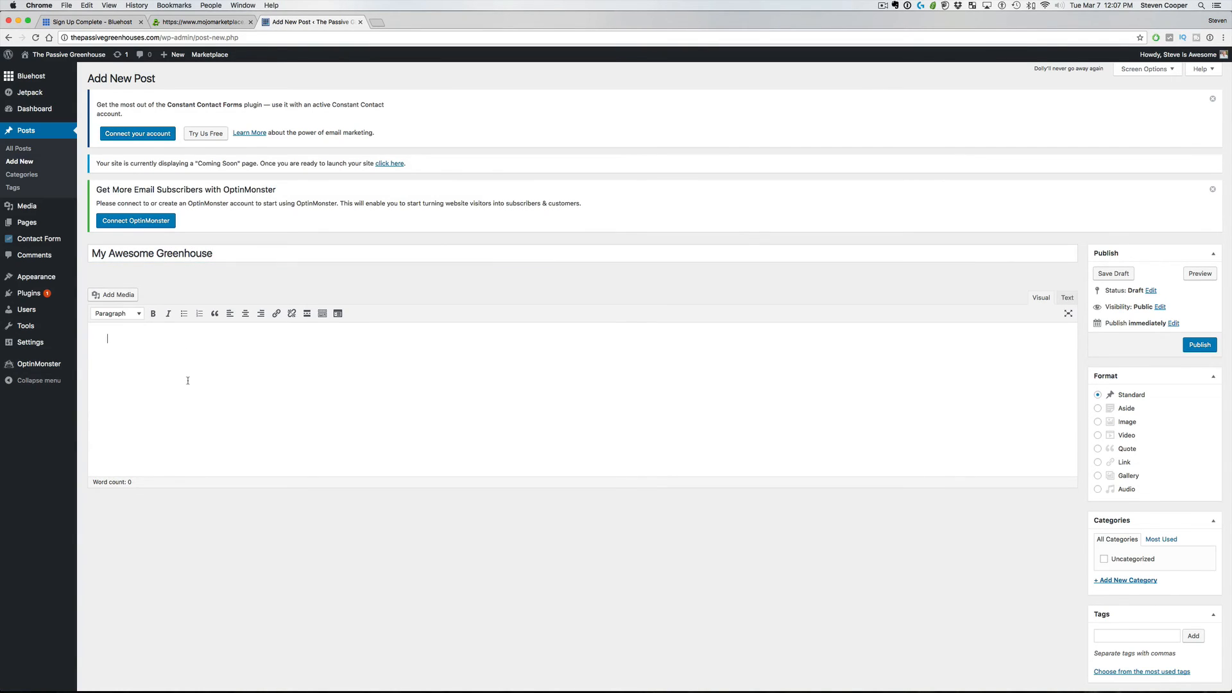
pyautogui.write('H')
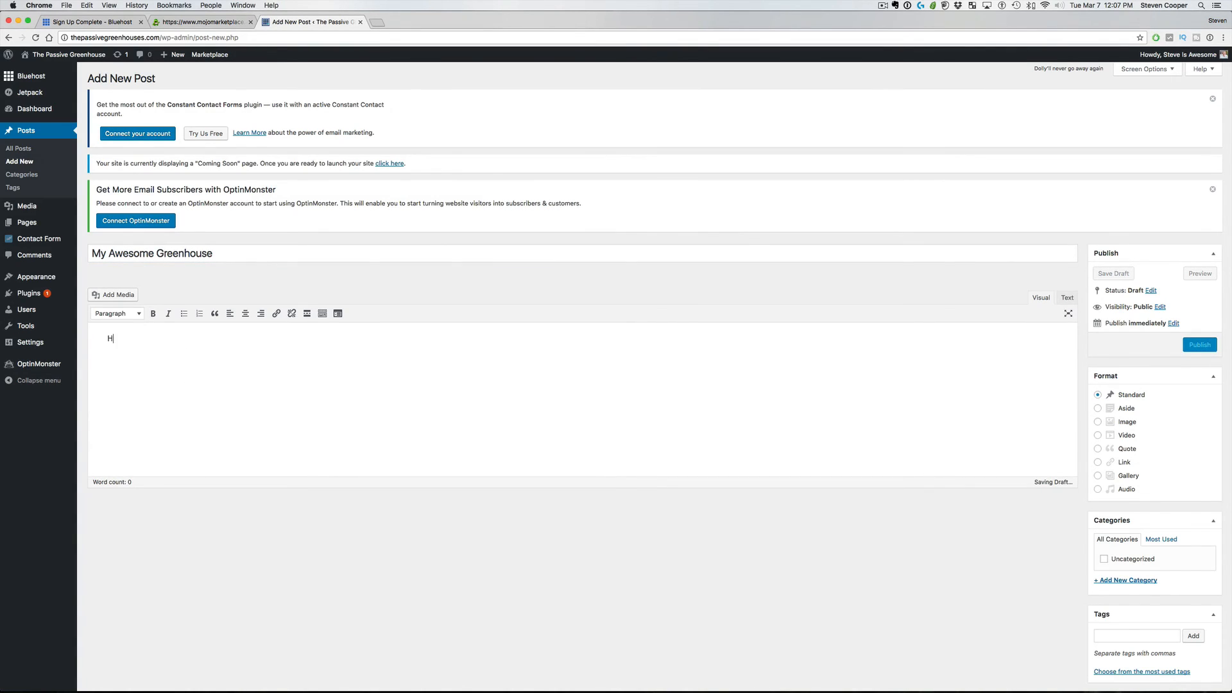
pyautogui.write('ow To Build A Passiv')
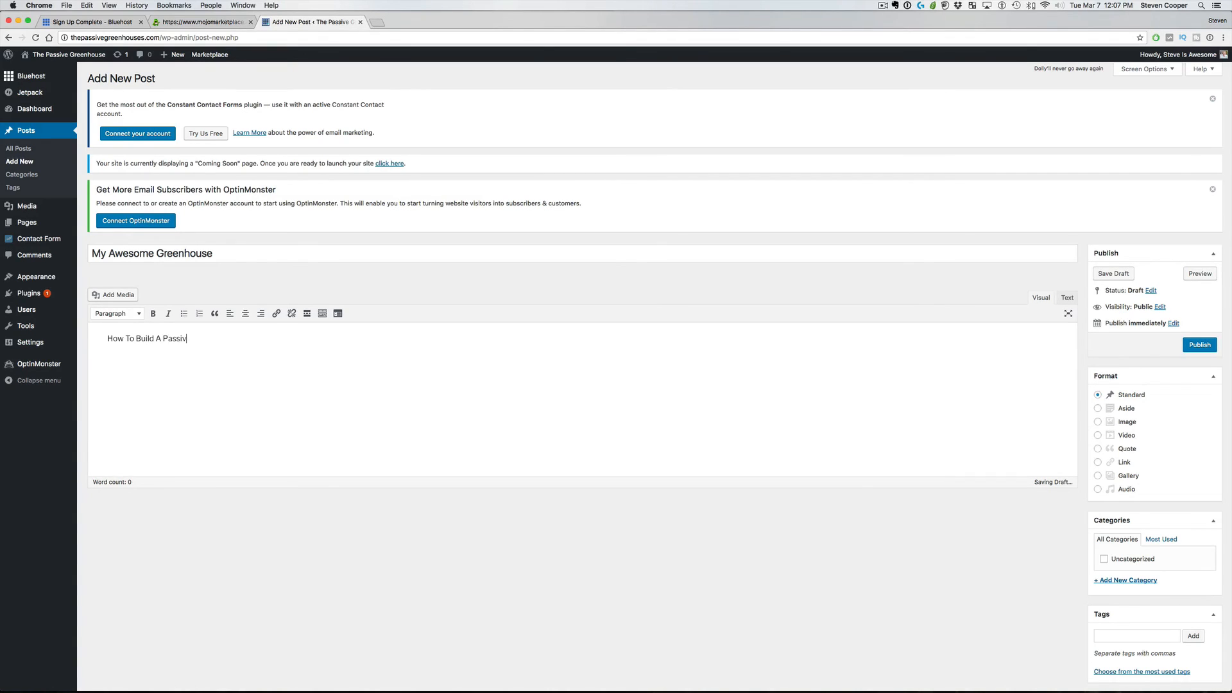
pyautogui.write('e Solar Greenhouse')
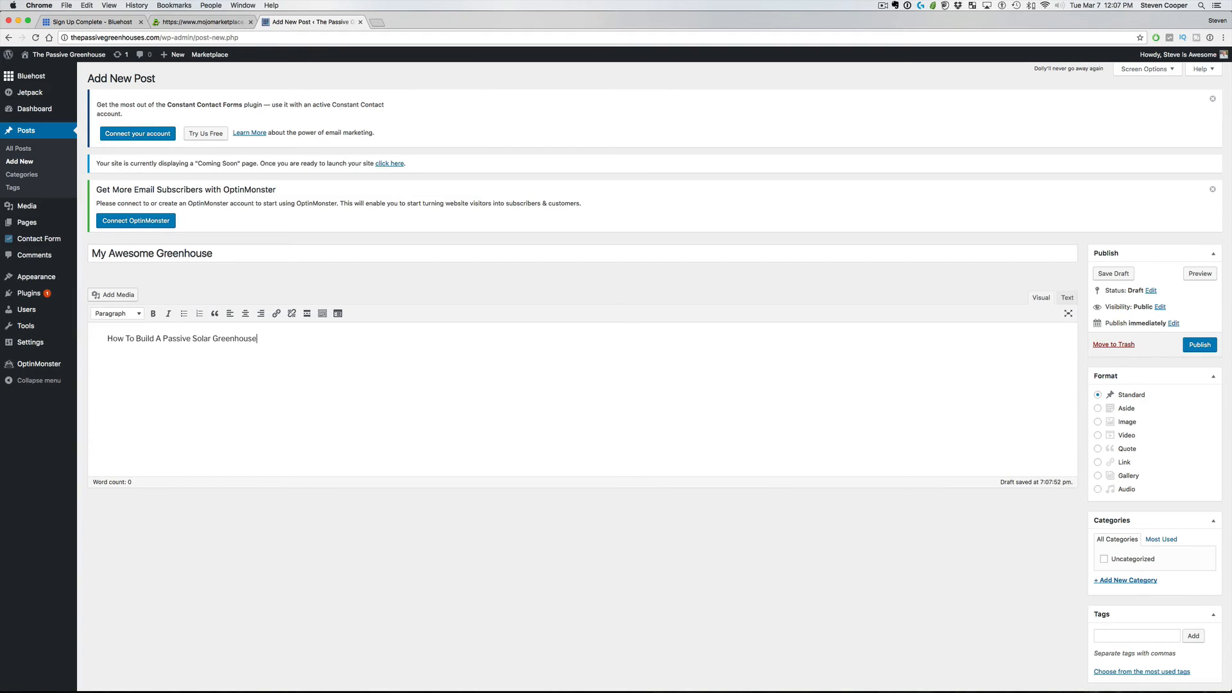
pyautogui.write(' from recycled materials')
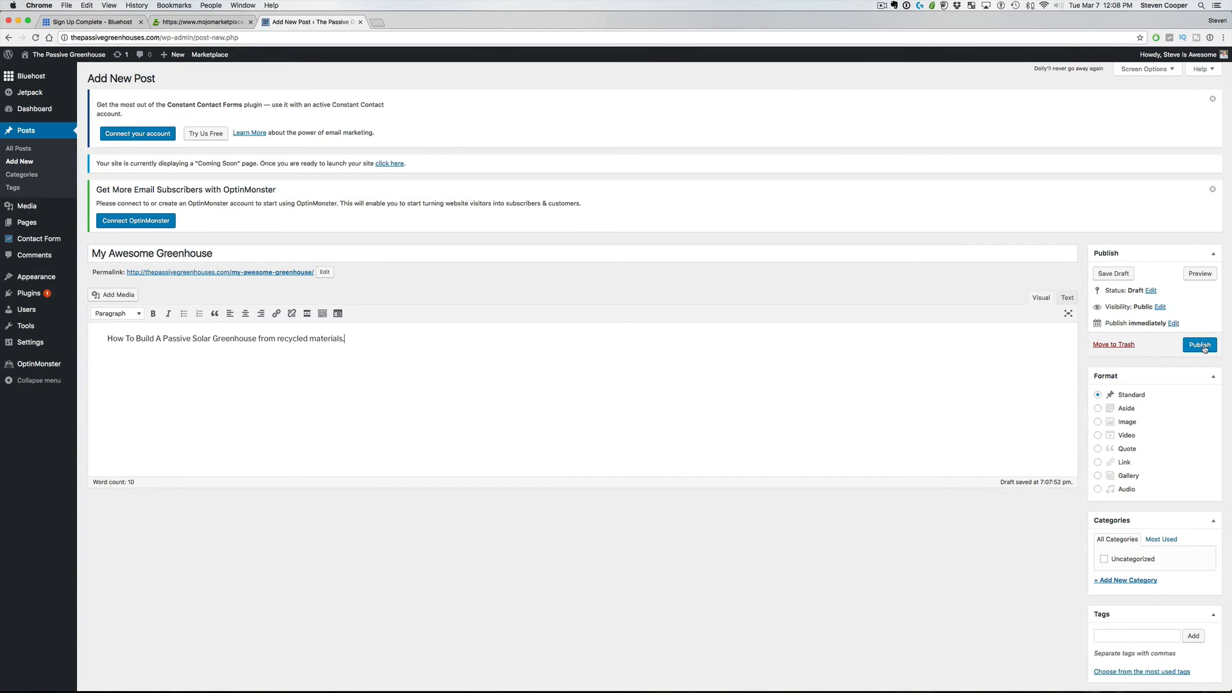
# Publish the "My Awesome Greenhouse" post with its formatting unchanged
pyautogui.click(136, 319)
pyautogui.click(277, 363)
pyautogui.scroll(-1, 427, 361)
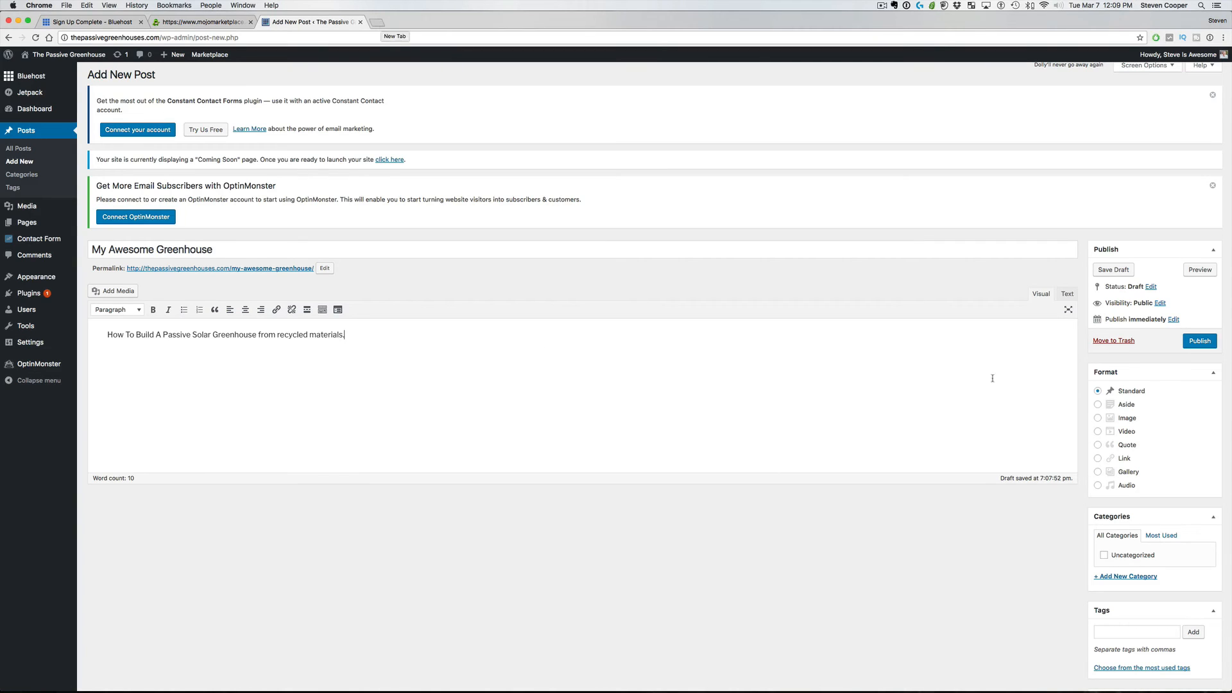
pyautogui.click(1208, 344)
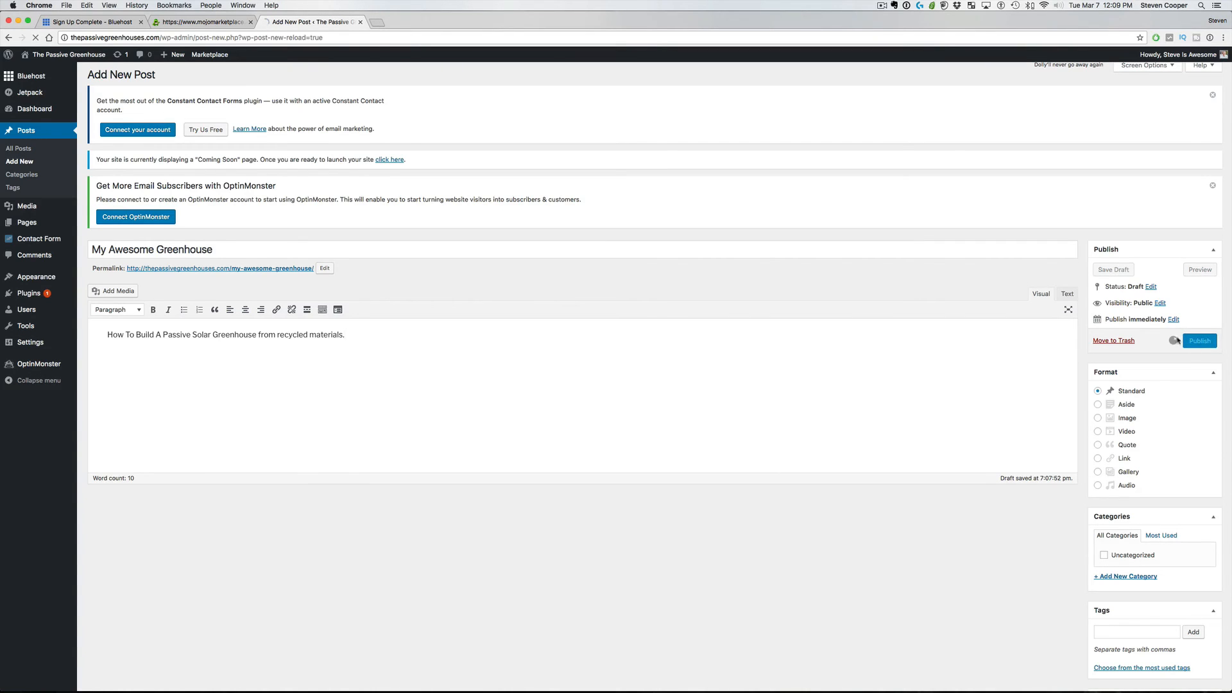
# Open thepassivegreenhouses.com in a new browser tab and look at the published post on the homepage
pyautogui.click(377, 23)
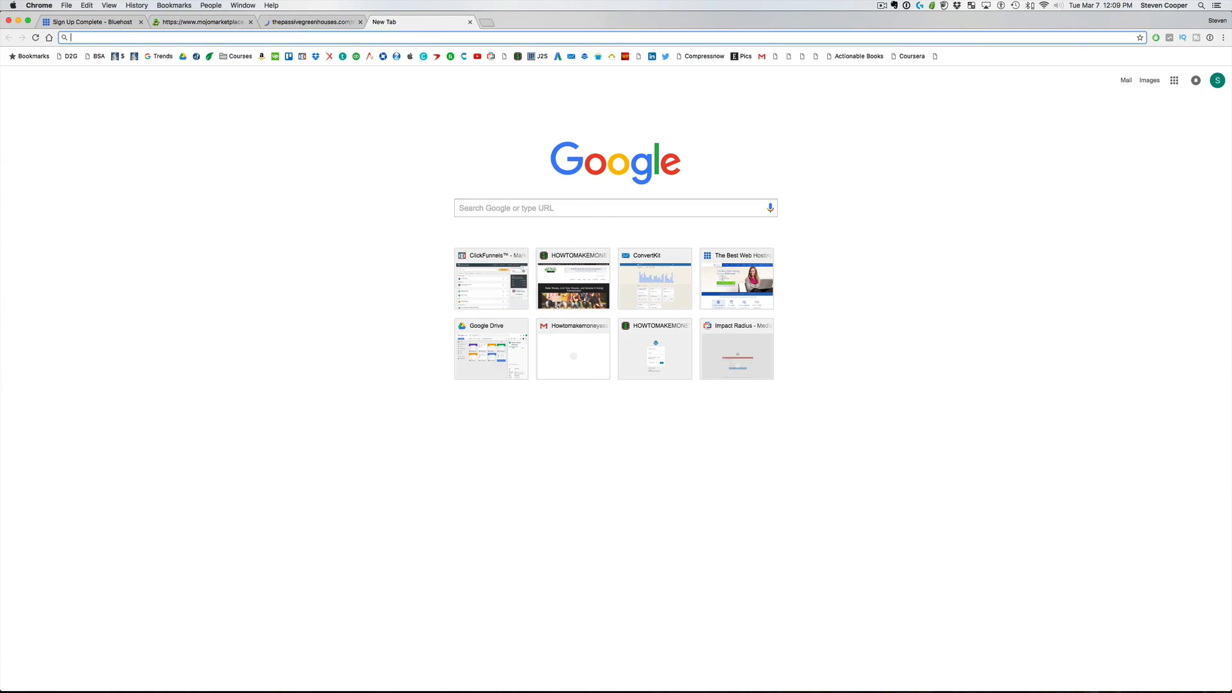
pyautogui.write('thepassiv')
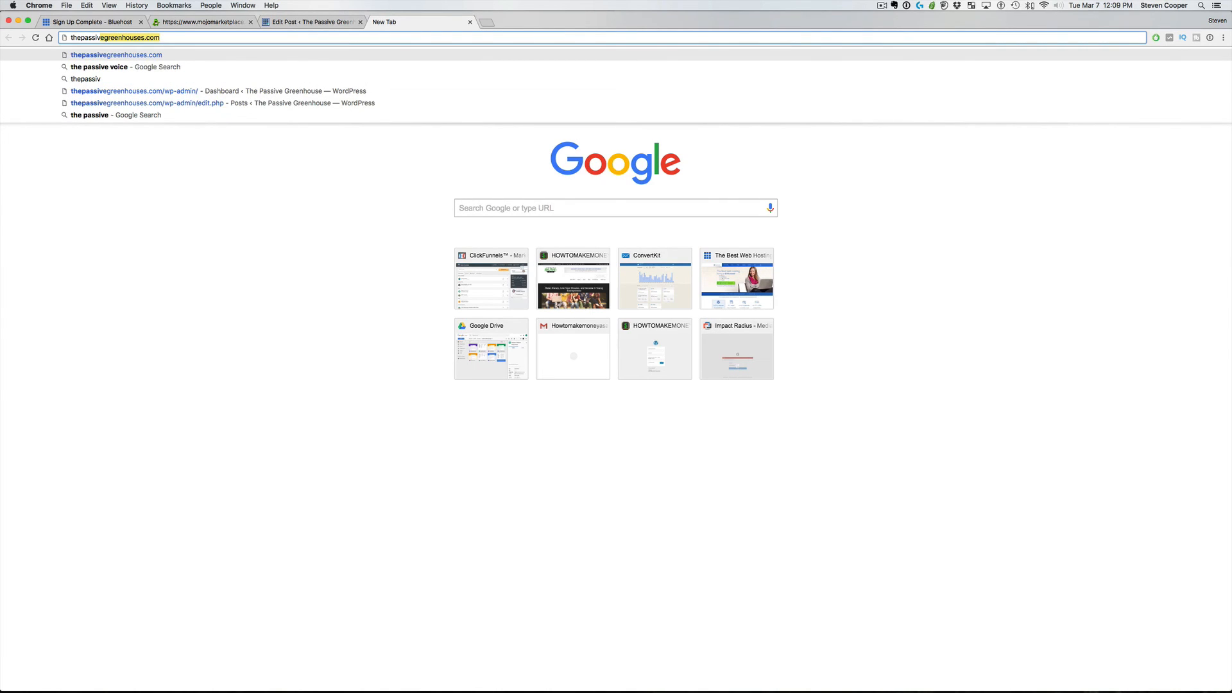
pyautogui.write('egreenhouse')
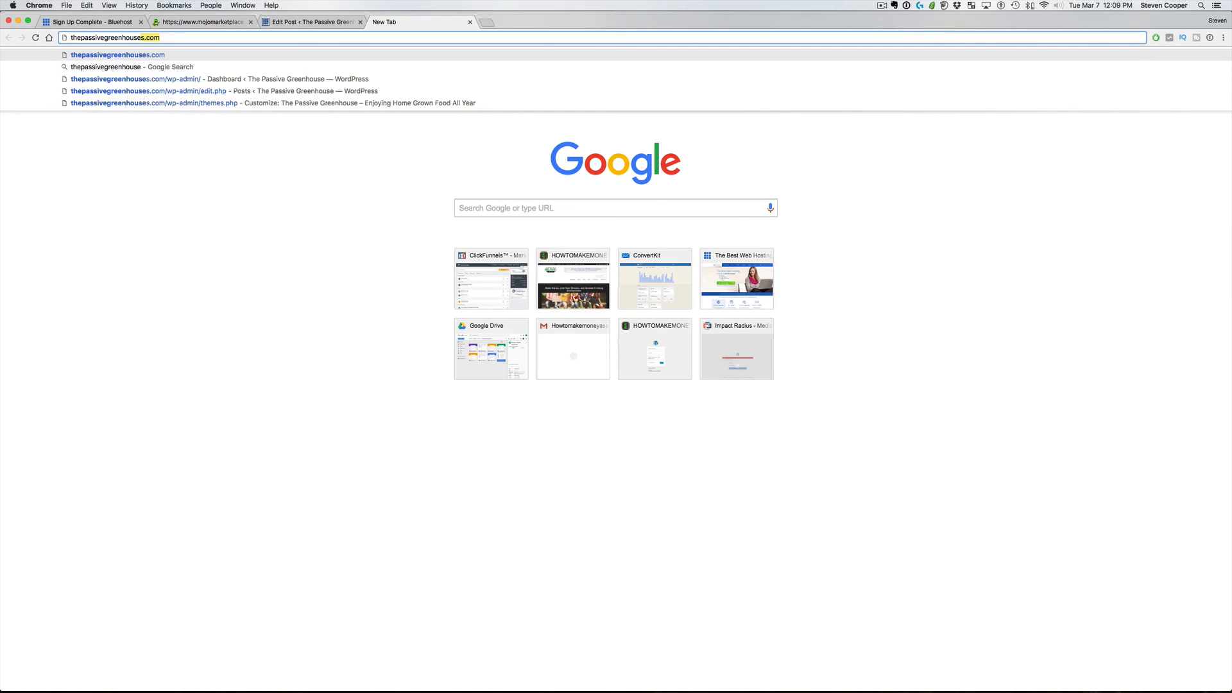
pyautogui.press('Return')
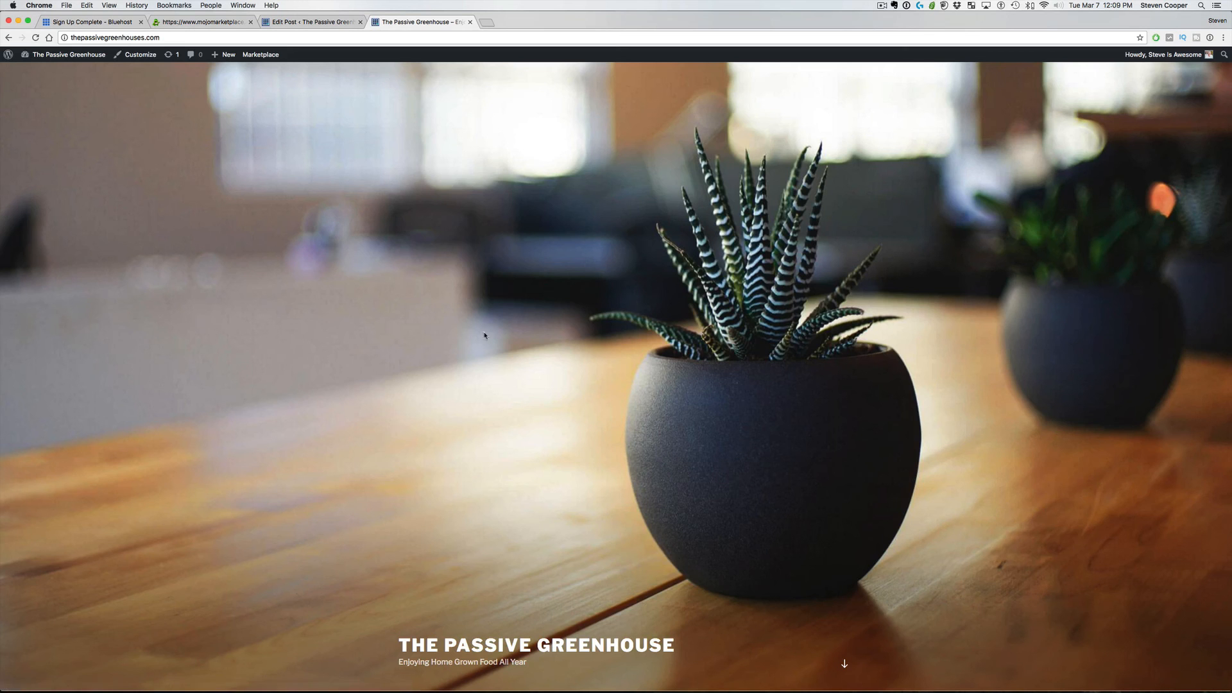
pyautogui.scroll(-6, 496, 460)
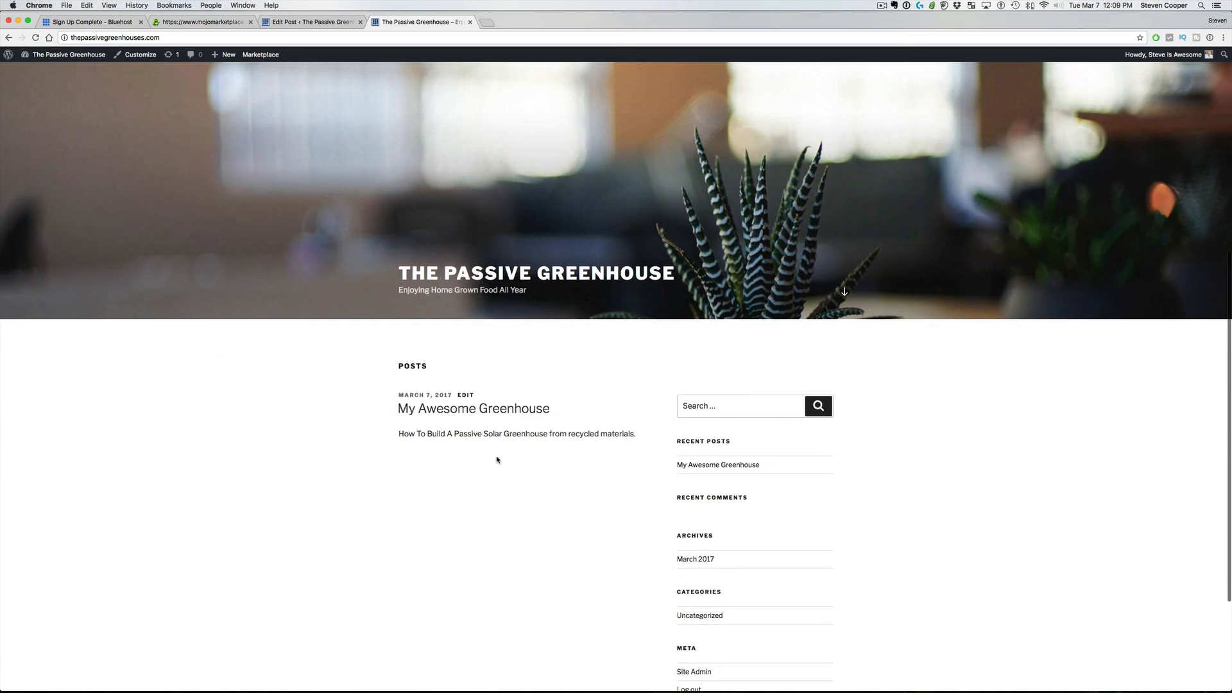
pyautogui.scroll(-3, 504, 411)
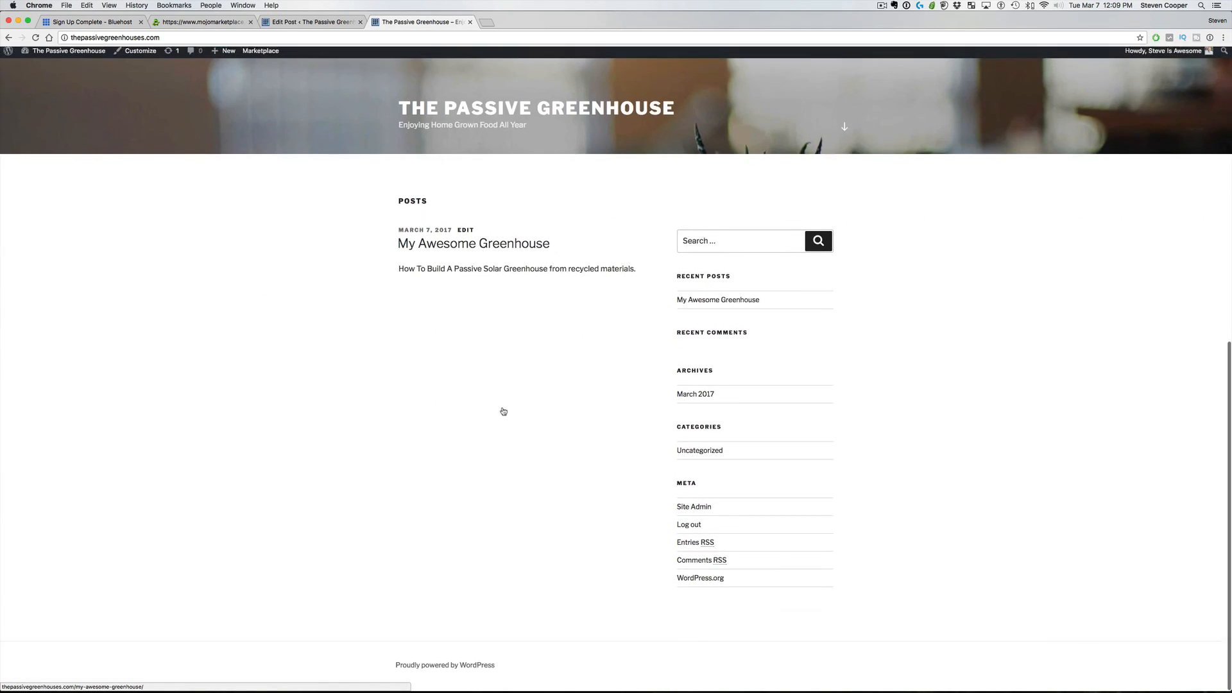
# Open the post's own page, check the post in the editor, and go back to the homepage to look it over
pyautogui.click(459, 297)
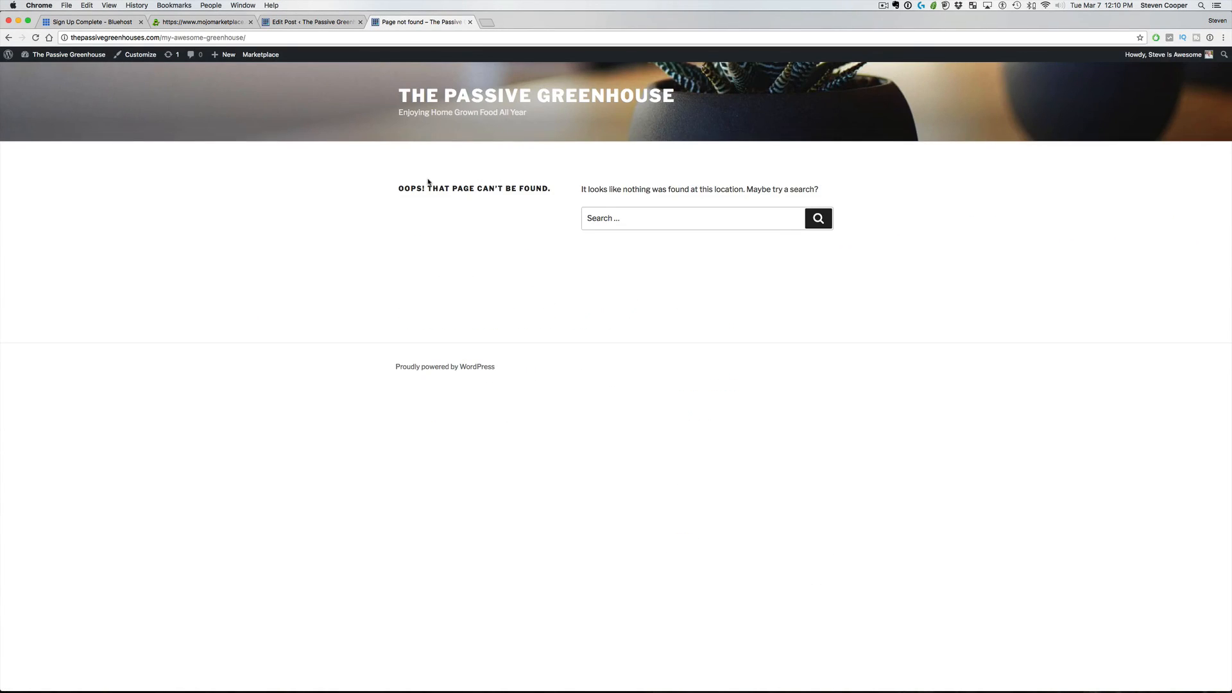
pyautogui.click(309, 22)
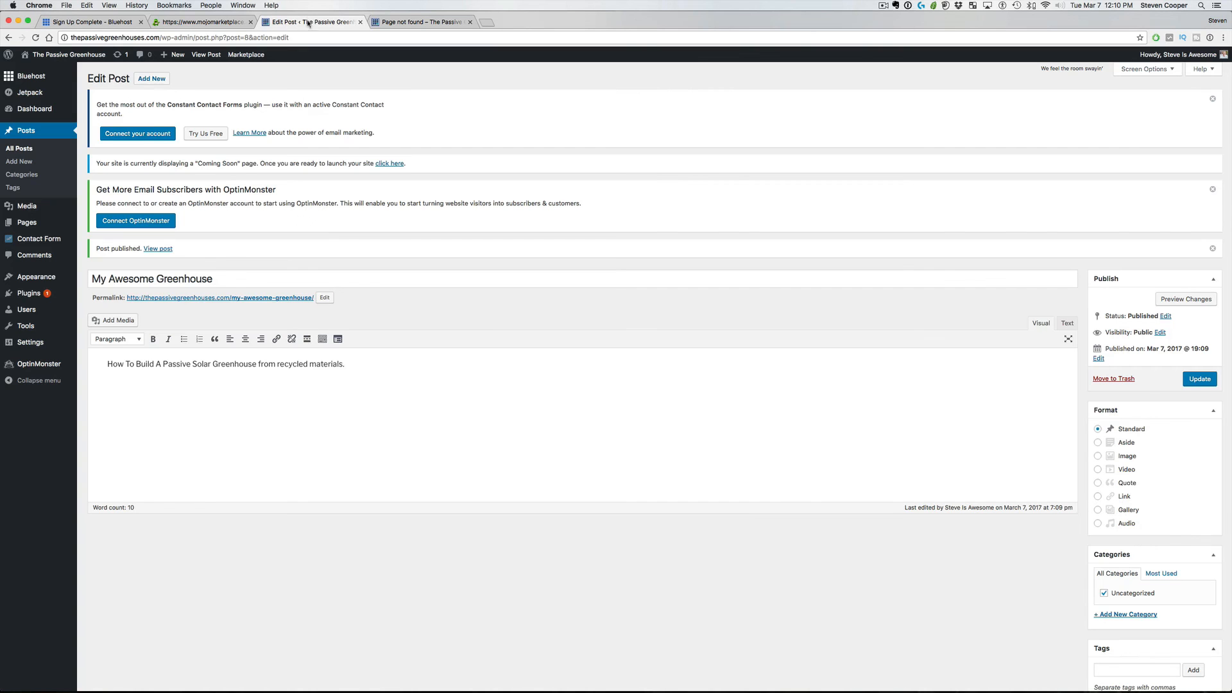
pyautogui.click(376, 22)
pyautogui.click(9, 37)
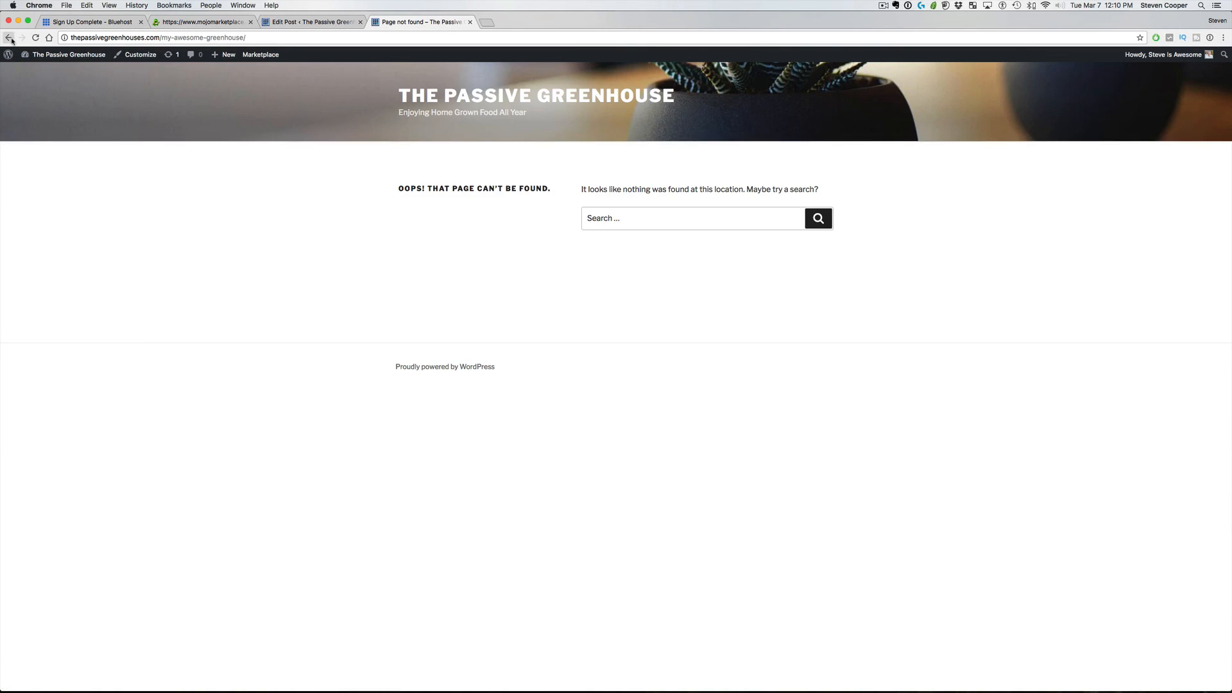
pyautogui.scroll(8, 408, 227)
pyautogui.scroll(-6, 403, 237)
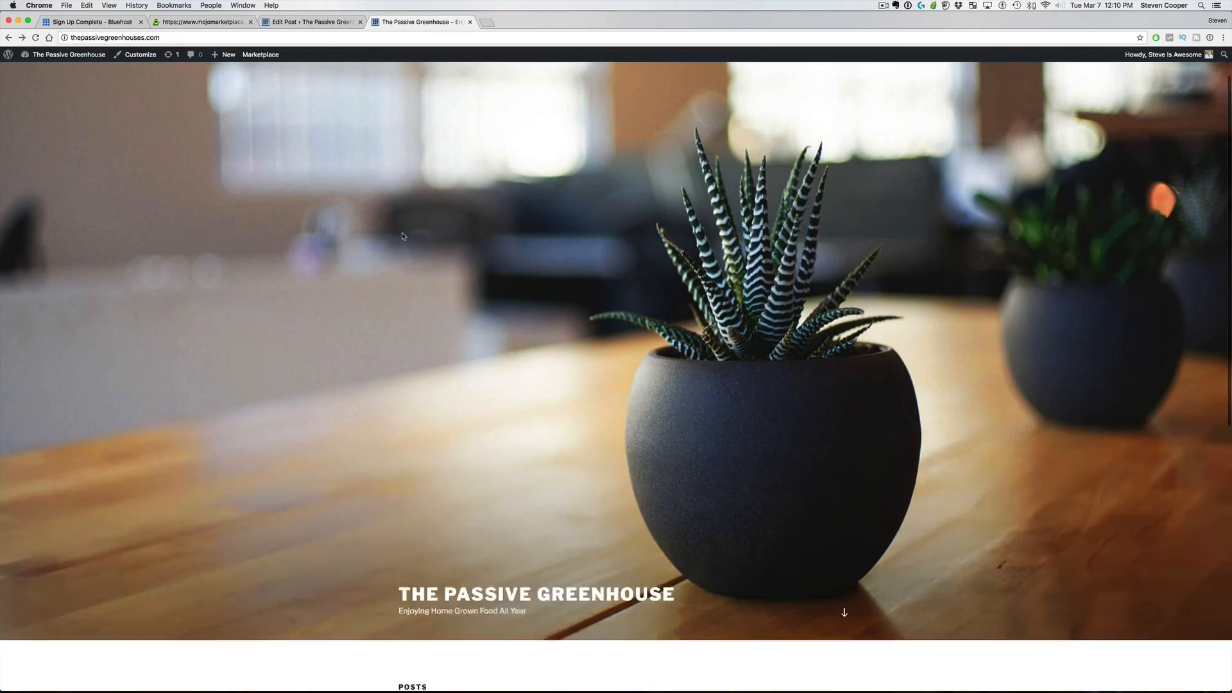
pyautogui.scroll(-3, 403, 236)
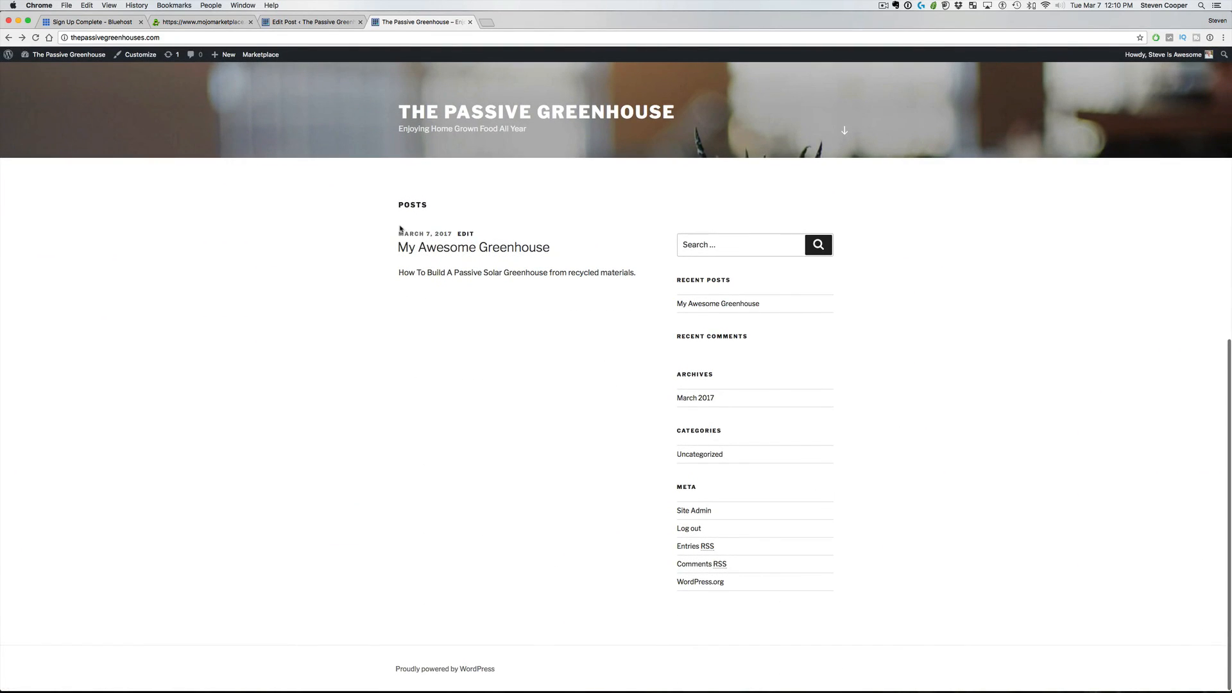